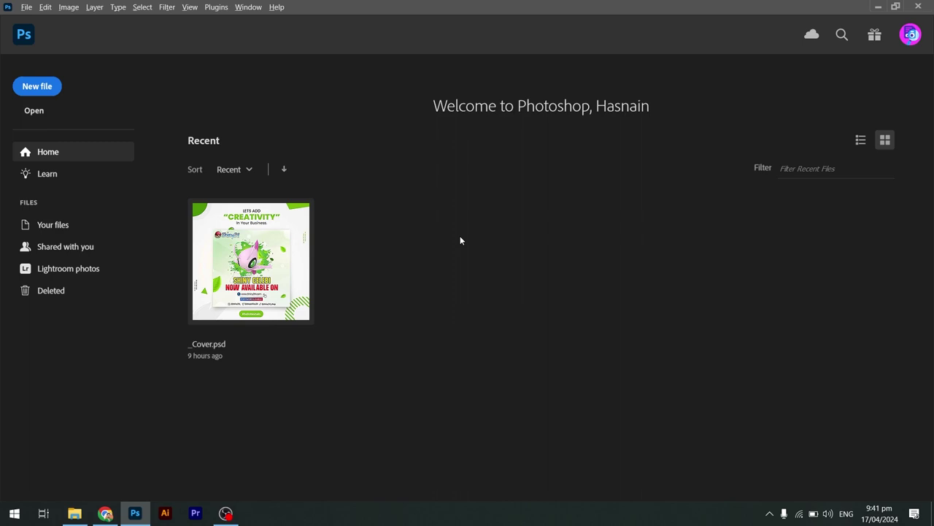
Step: Create a blank white 1080 × 1008 px document and reset colours to default black and white
key("ctrl+n")
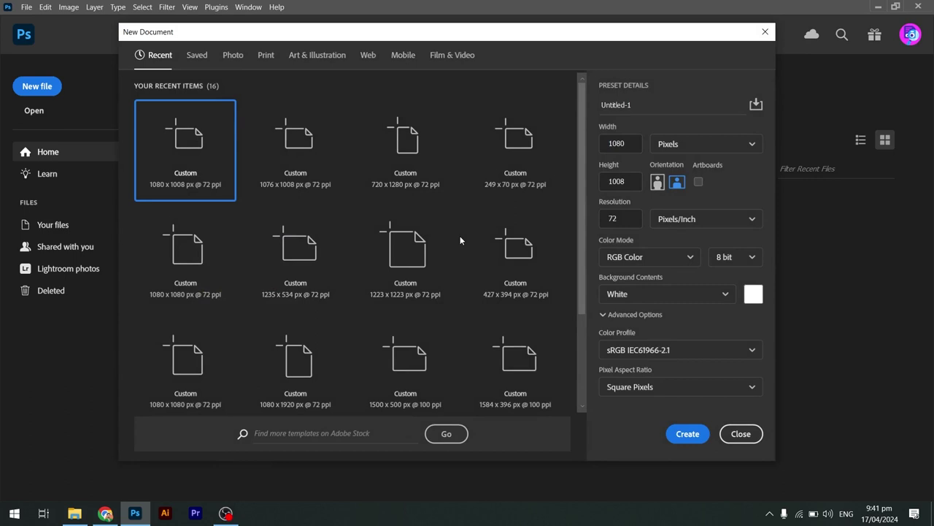
left_click(686, 433)
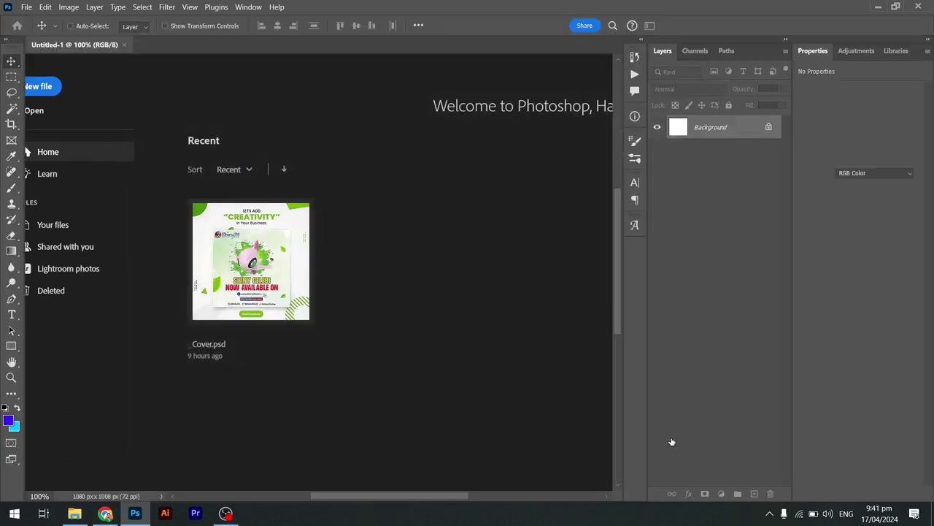
key("d")
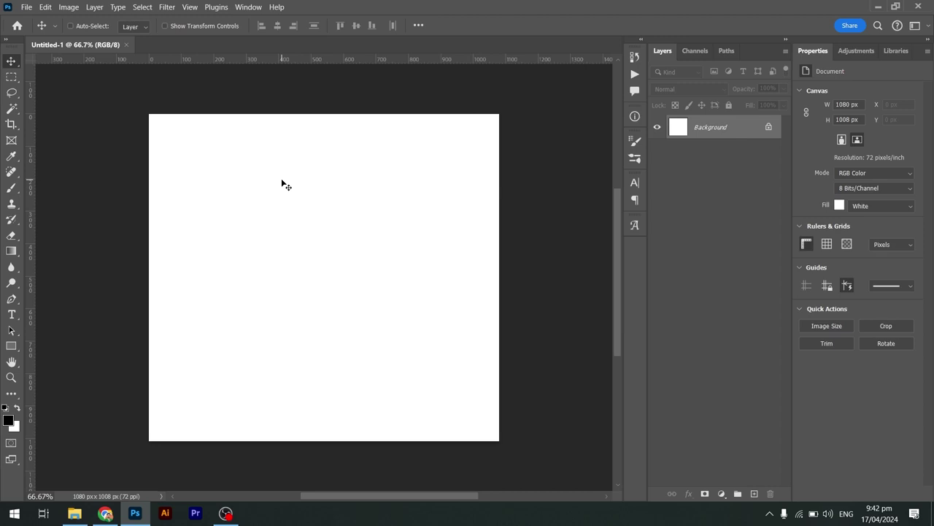
Step: Fill a rectangular selection with black on a new layer, then deselect
left_click(19, 79)
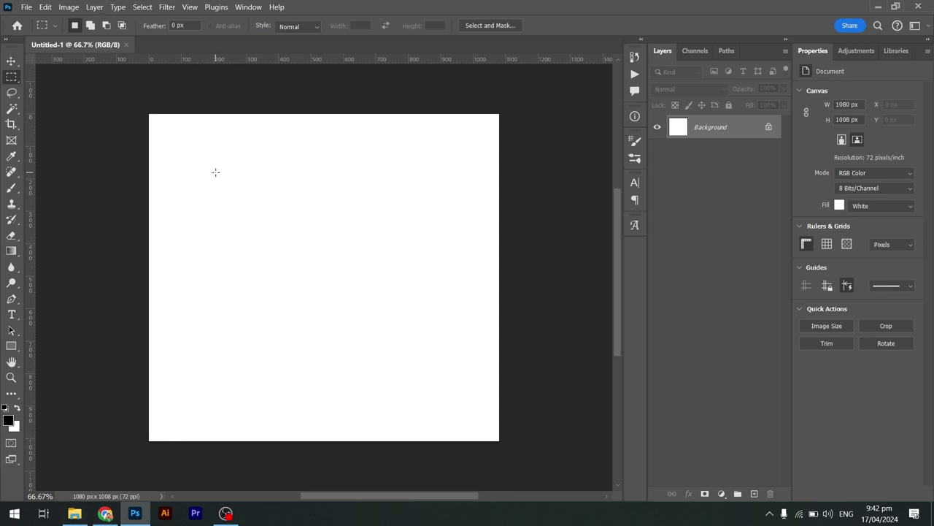
left_click_drag(215, 173, 330, 278)
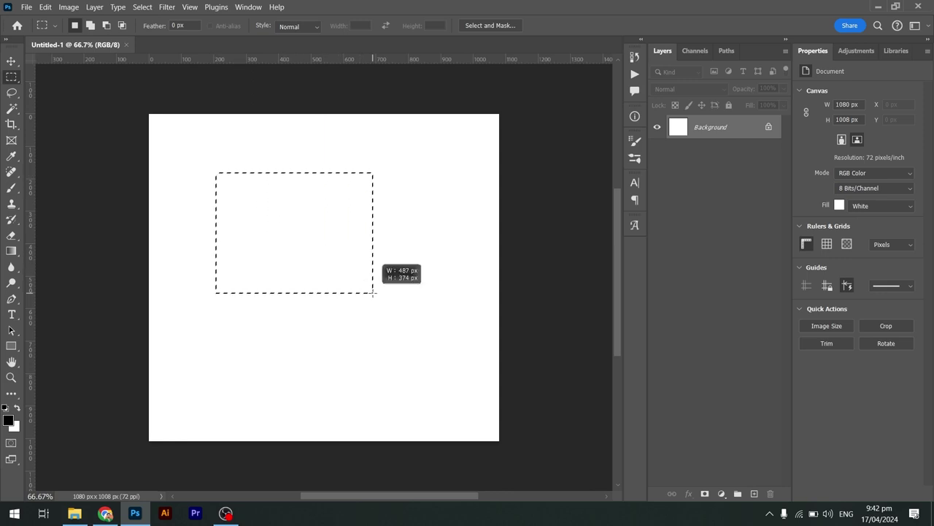
left_click_drag(331, 278, 319, 264)
left_click(319, 265)
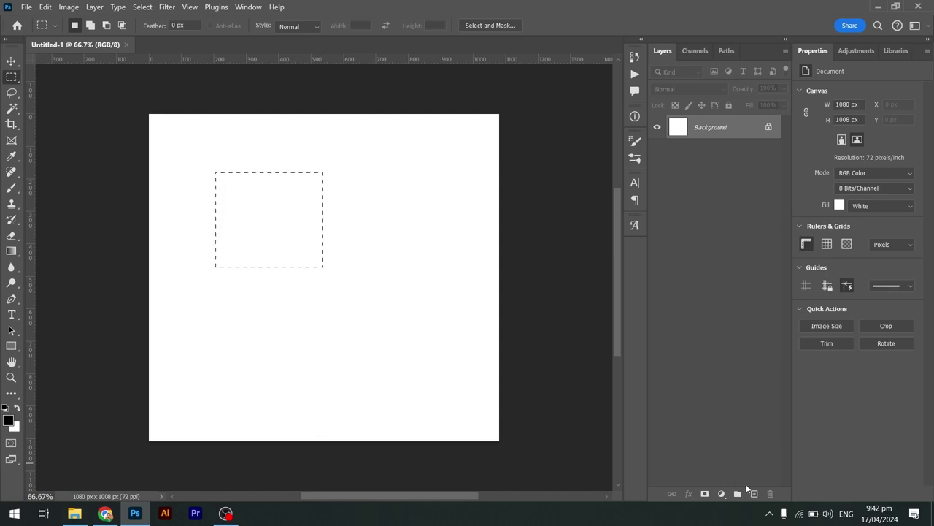
left_click(755, 495)
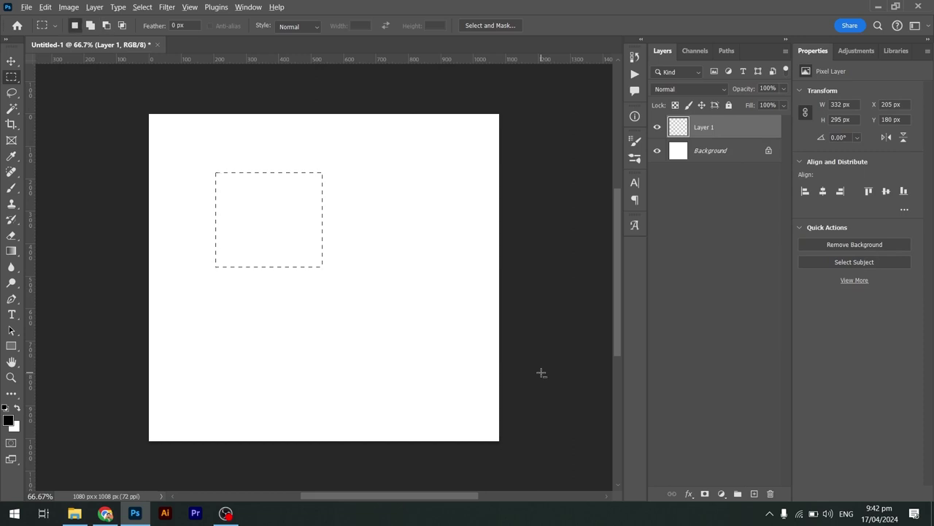
key("alt+BackSpace")
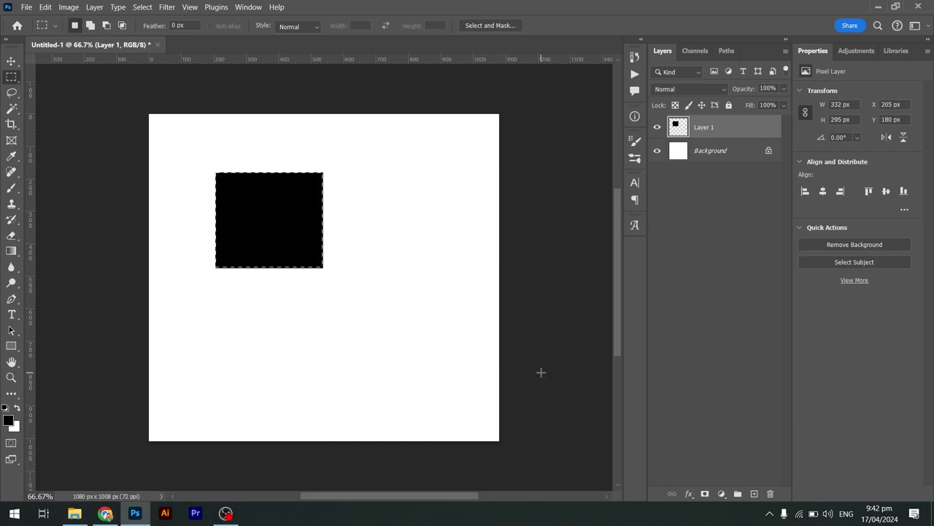
left_click(142, 7)
left_click(157, 31)
Step: Add wider black rectangles overlapping the square's left and right sides, then deselect
mouse_move(370, 187)
left_mouse_down()
mouse_move(319, 217)
mouse_move(301, 254)
left_mouse_up()
left_click_drag(159, 188, 240, 253)
key("shift")
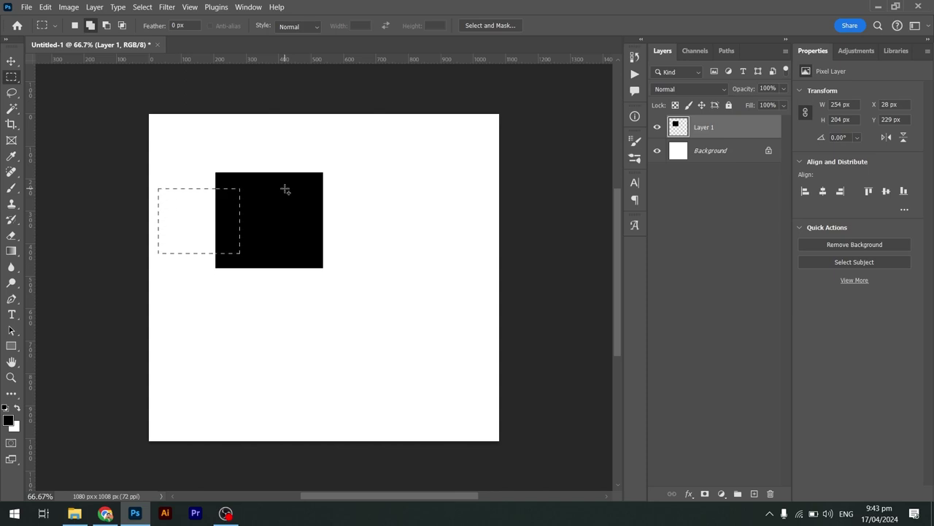
left_click_drag(285, 190, 384, 251)
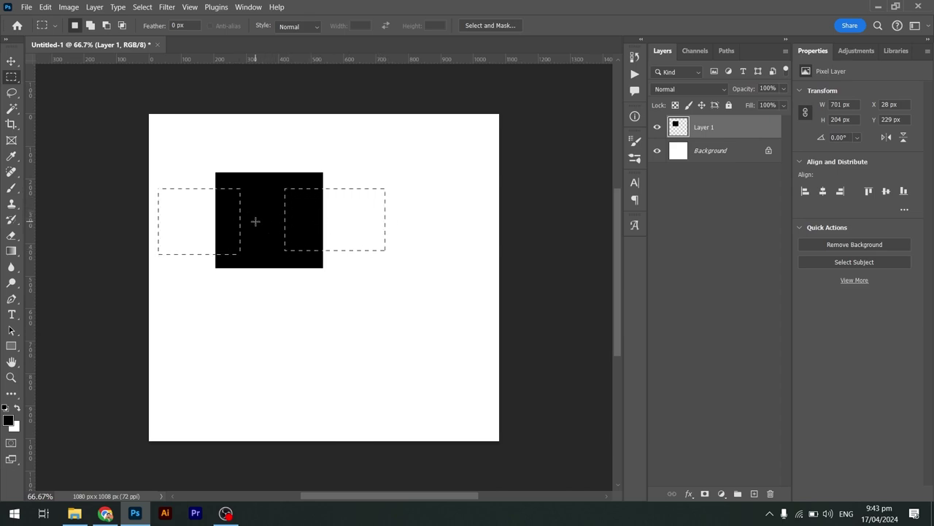
key("alt+BackSpace")
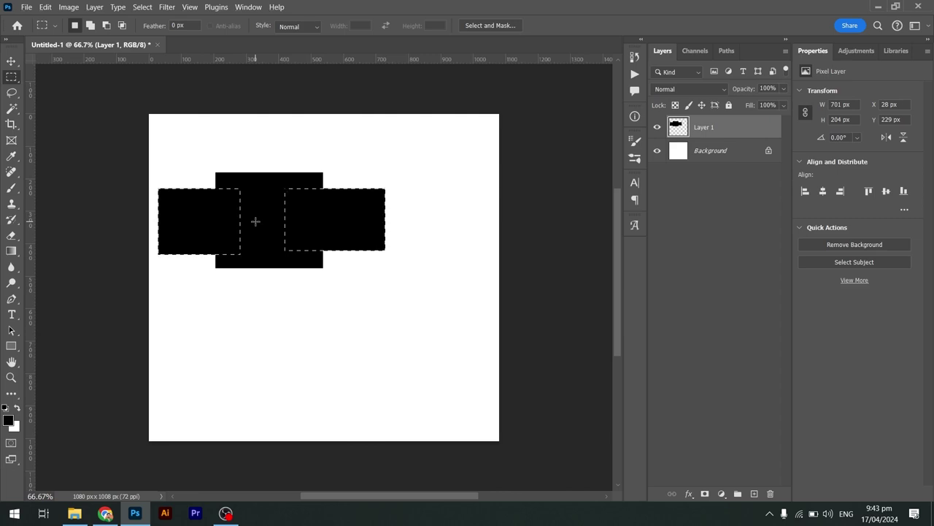
left_click(143, 7)
left_click(155, 29)
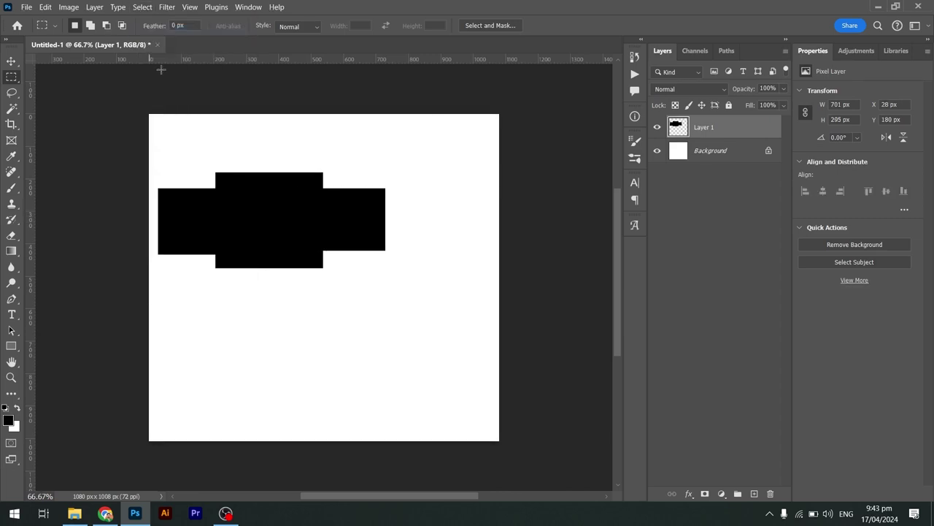
Step: Reposition the black blocky shape with the Move tool
key("v")
mouse_move(282, 189)
left_mouse_down()
mouse_move(340, 232)
mouse_move(313, 173)
left_mouse_up()
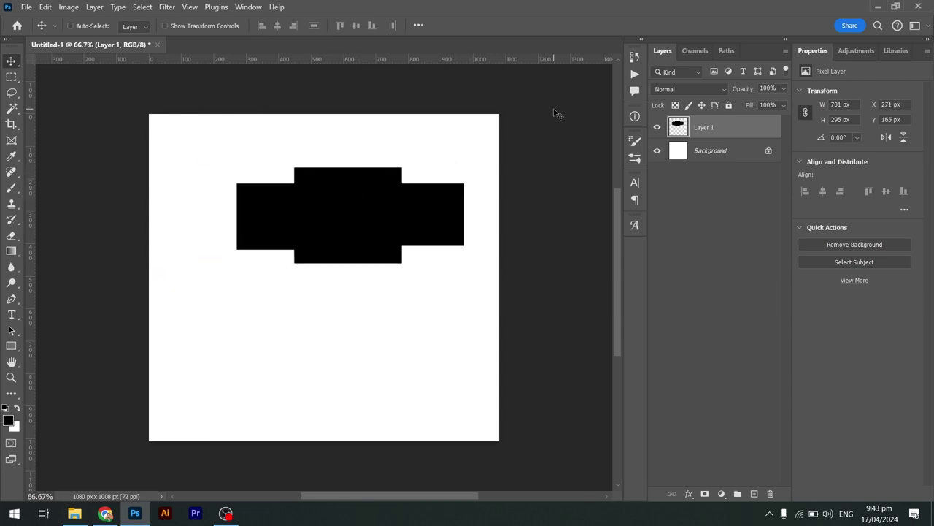
left_click_drag(400, 202, 374, 208)
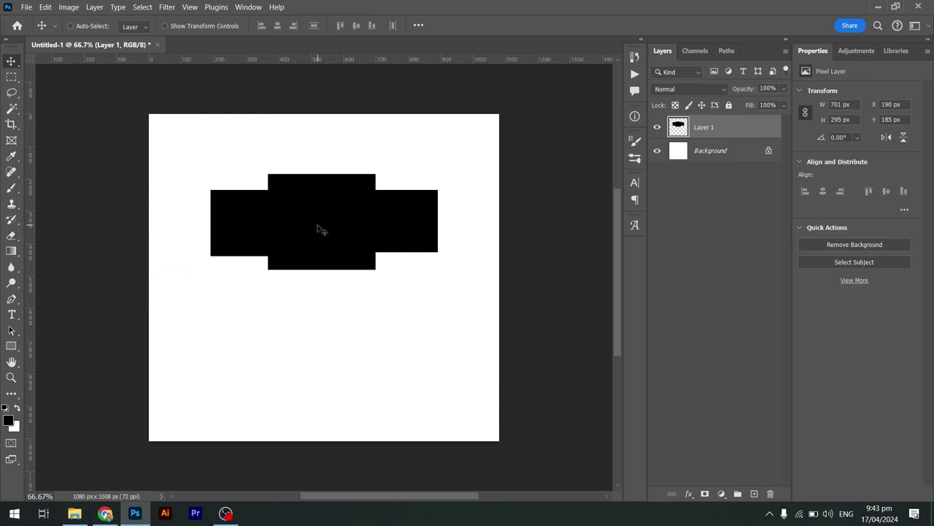
left_click_drag(367, 238, 365, 227)
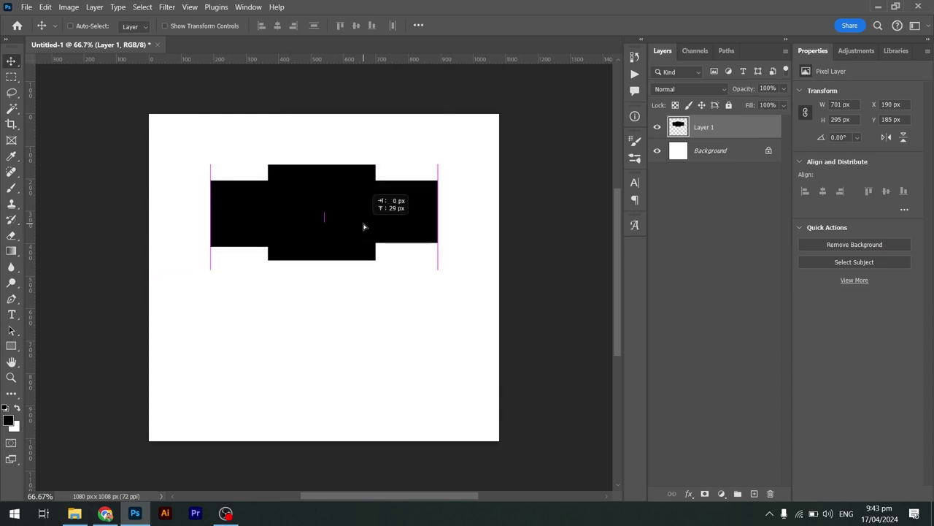
Step: Experiment with adding and subtracting rectangular marquee selections below the shape
key("m")
left_click_drag(257, 279, 338, 360)
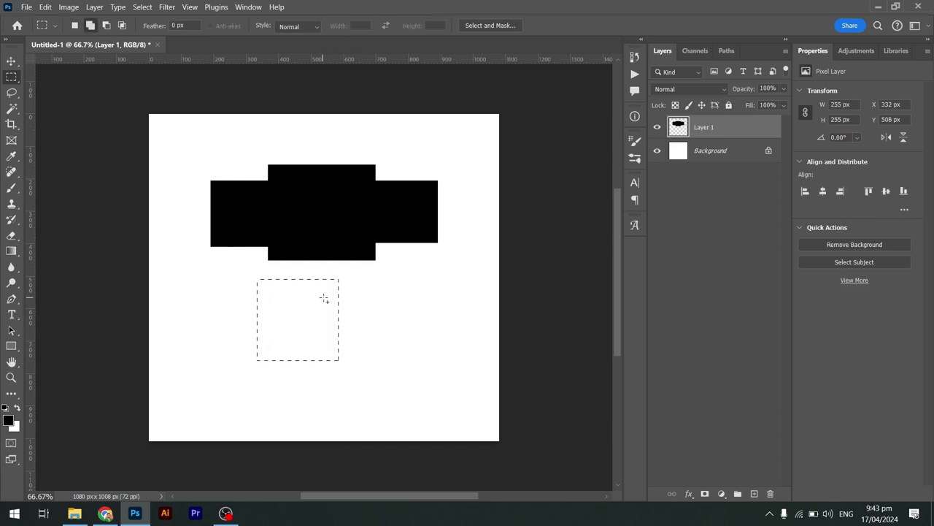
mouse_move(325, 297)
left_mouse_down()
mouse_move(364, 322)
mouse_move(353, 348)
left_mouse_up()
left_click_drag(401, 302, 363, 322)
key("alt")
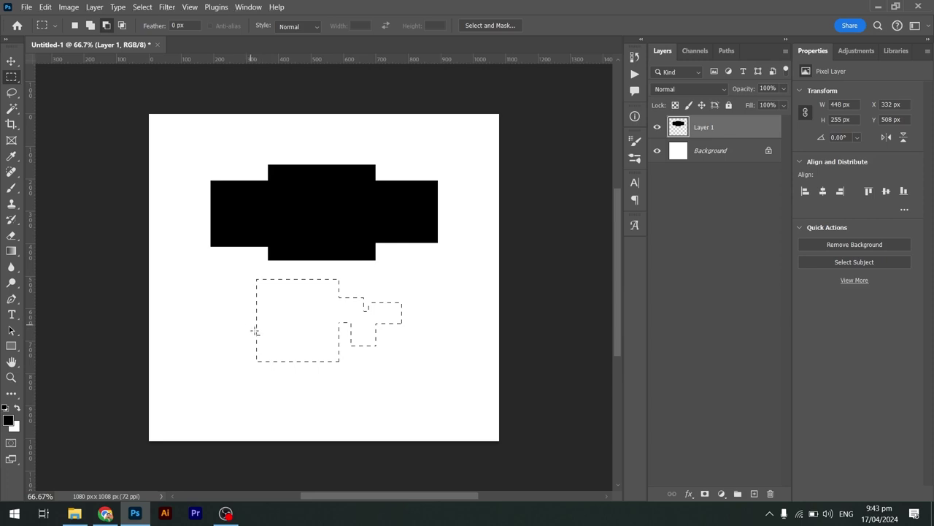
left_click_drag(251, 326, 292, 378)
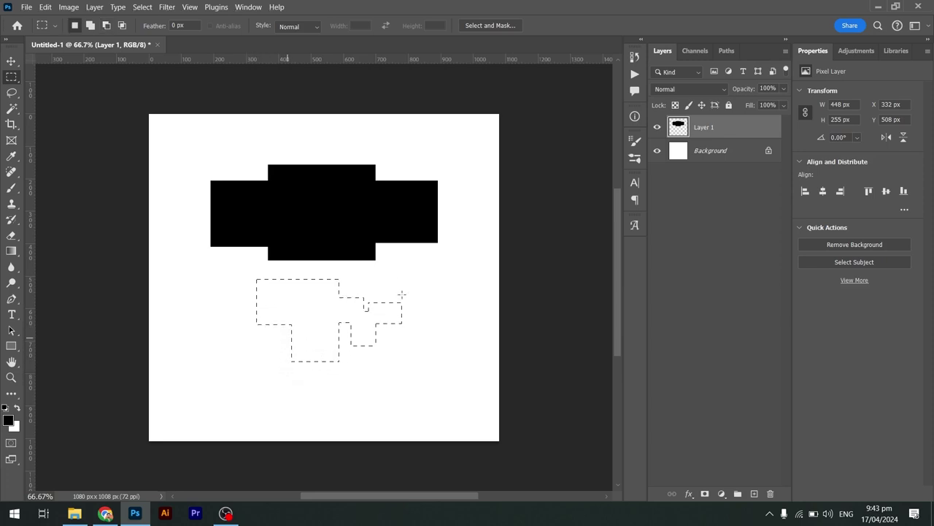
key("alt")
left_click_drag(338, 281, 435, 357)
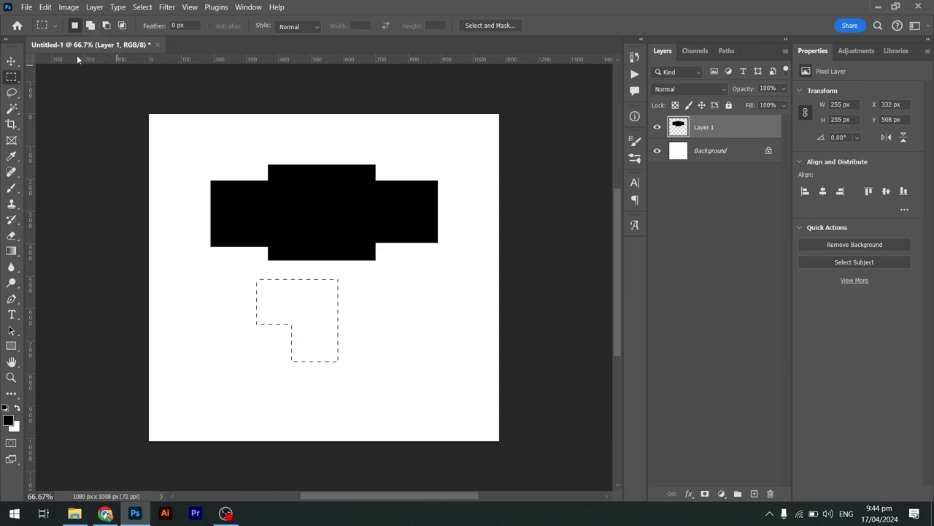
Step: Deselect and delete Layer 1 with its black shape
left_click(11, 61)
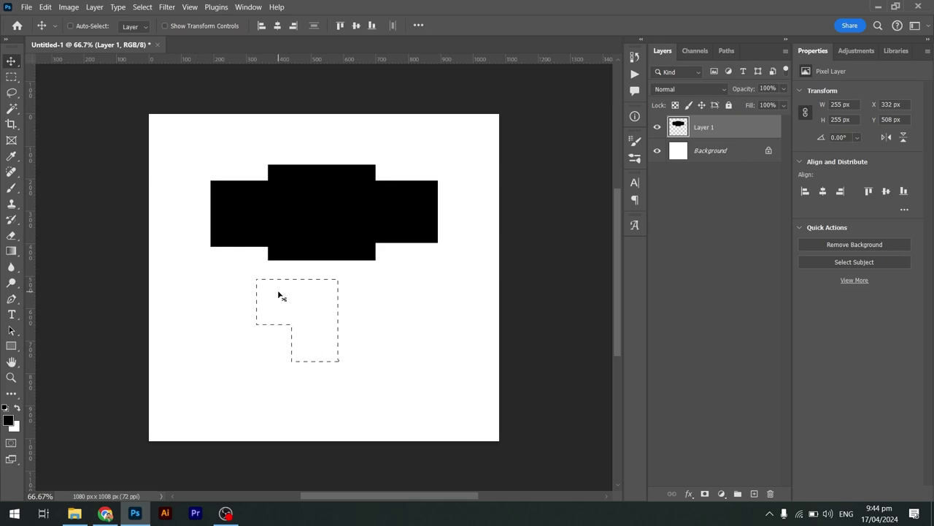
left_click(278, 295)
key("ctrl+d")
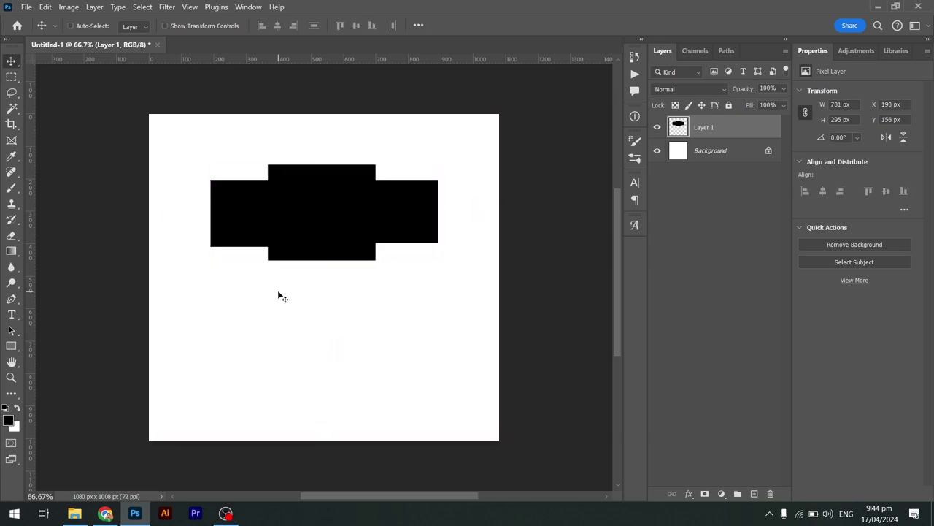
key("Delete")
Step: Select a large square and subtract a notch from its right side
left_click(11, 77)
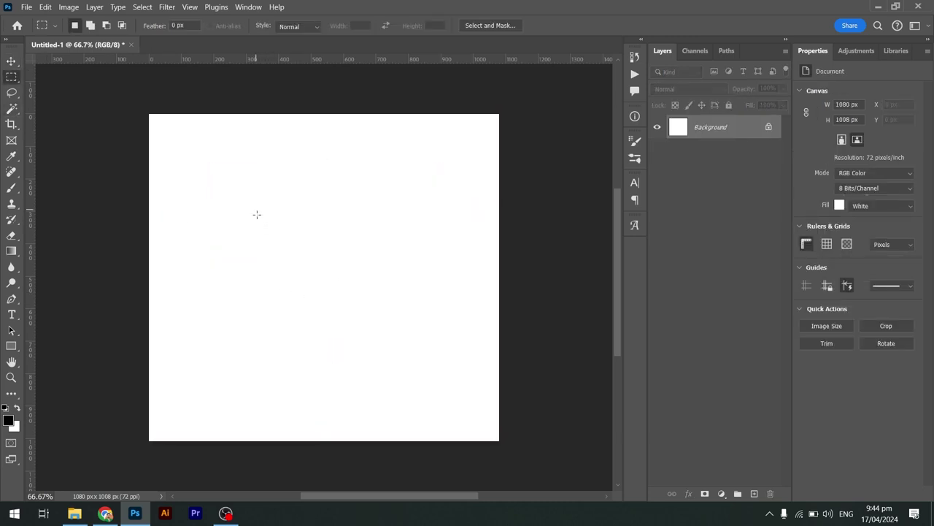
left_click_drag(256, 209, 397, 346)
left_click_drag(357, 282, 355, 269)
key("alt")
left_click_drag(409, 234, 314, 296)
Step: Cut the top-left and bottom-left corner notches, then test black and white fills
key("alt")
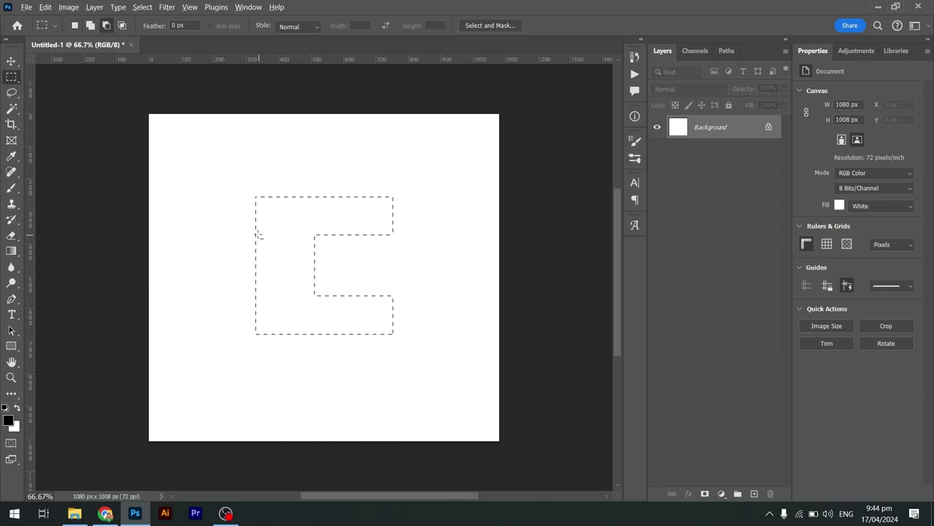
key("alt")
left_click_drag(249, 196, 272, 213)
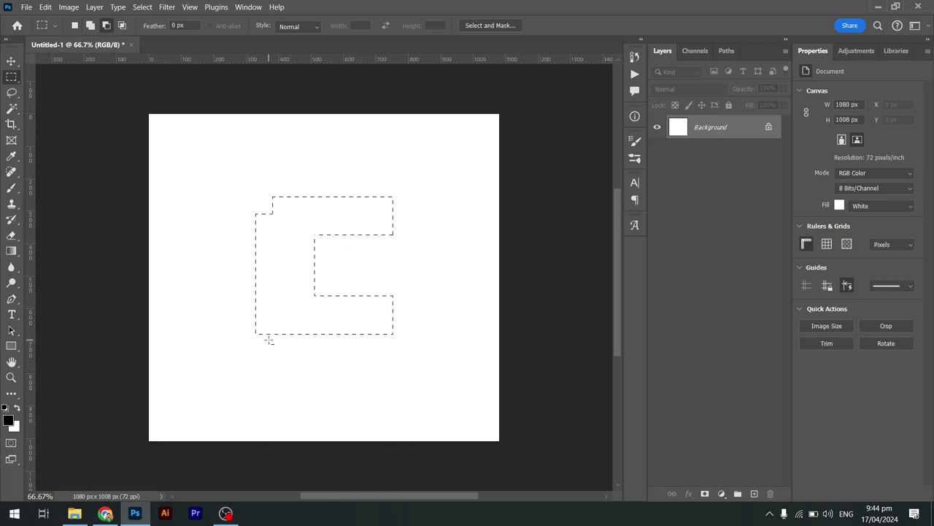
left_click_drag(240, 347, 286, 291)
key("v")
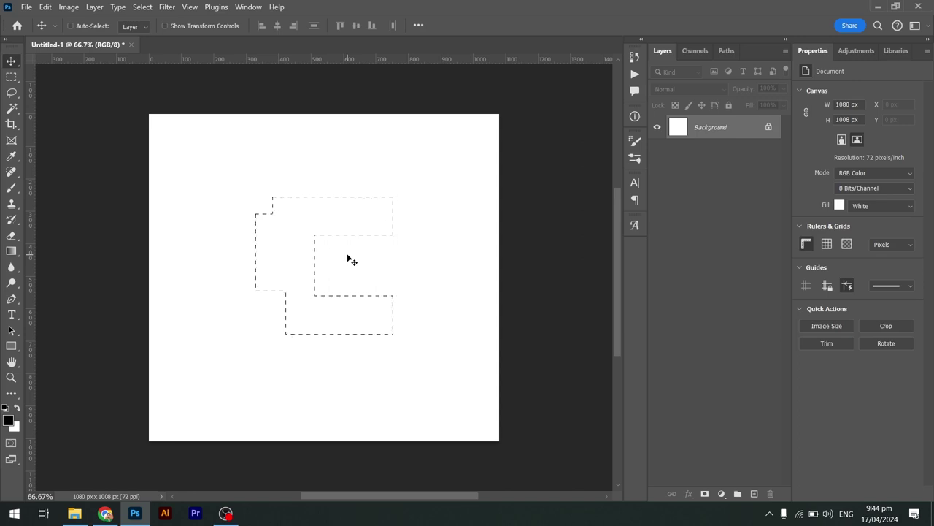
key("alt+BackSpace")
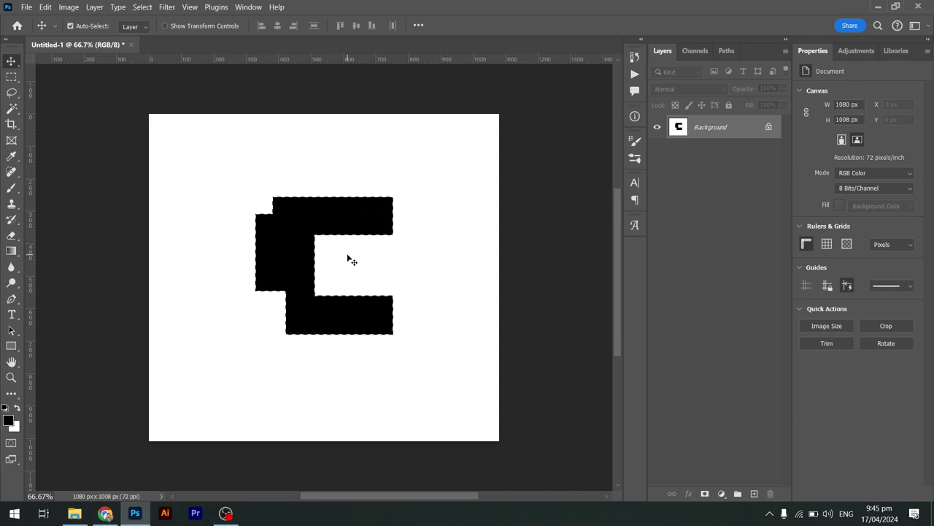
key("ctrl+BackSpace")
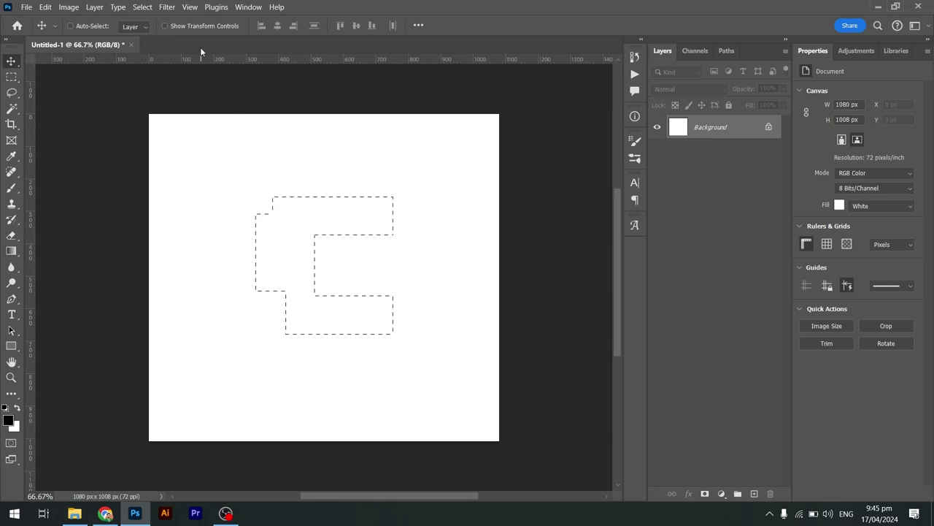
Step: Invert the selection around the C, test a black fill, restore white, and add Layer 1
left_click(142, 7)
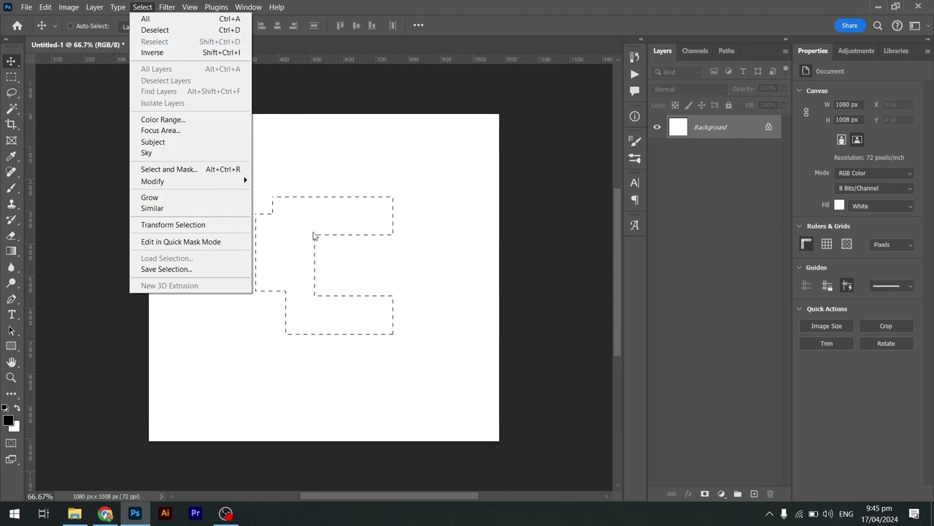
left_click(217, 52)
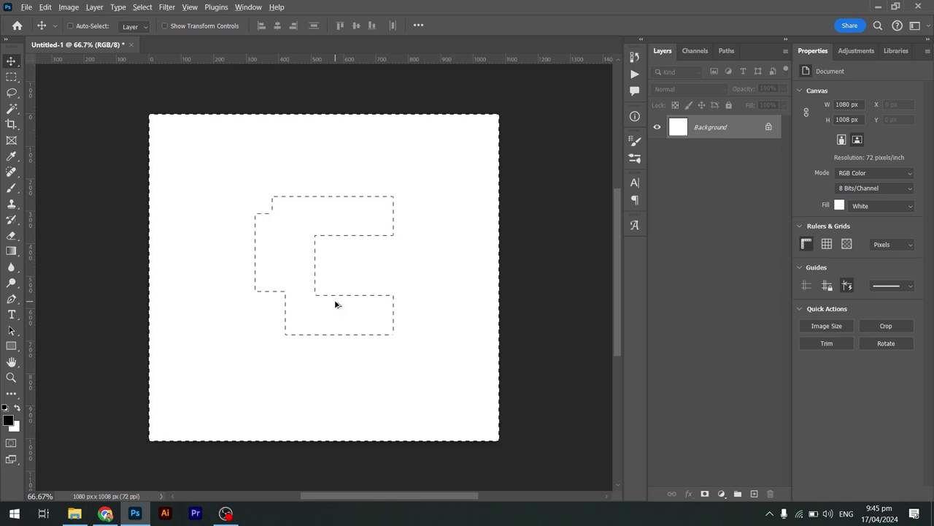
key("alt+BackSpace")
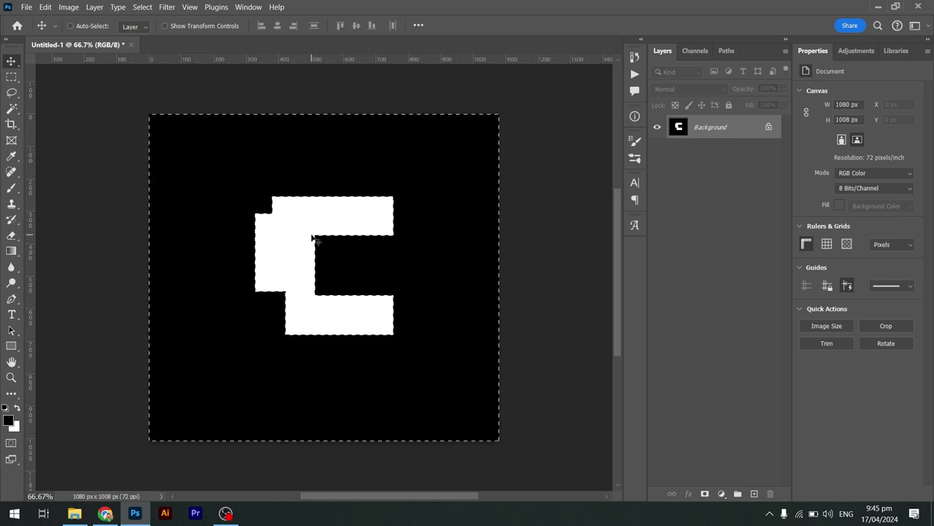
key("ctrl+BackSpace")
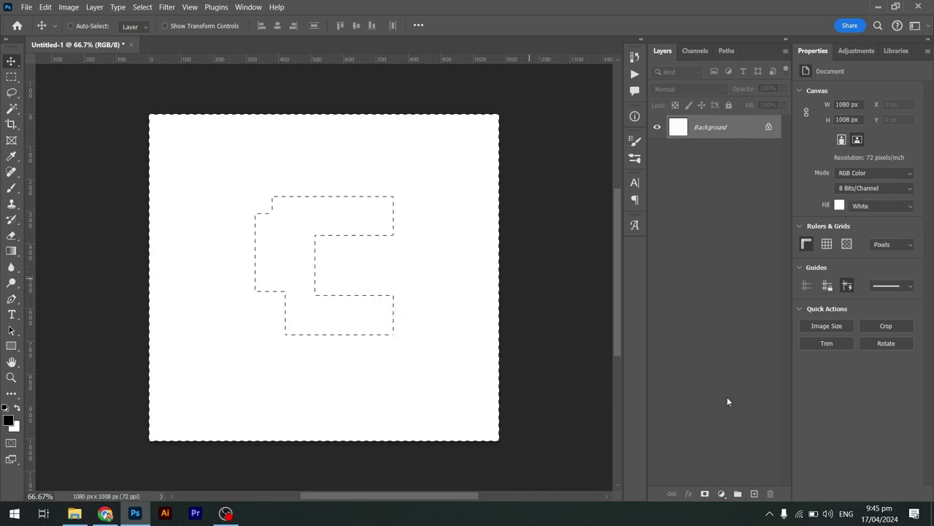
left_click(753, 493)
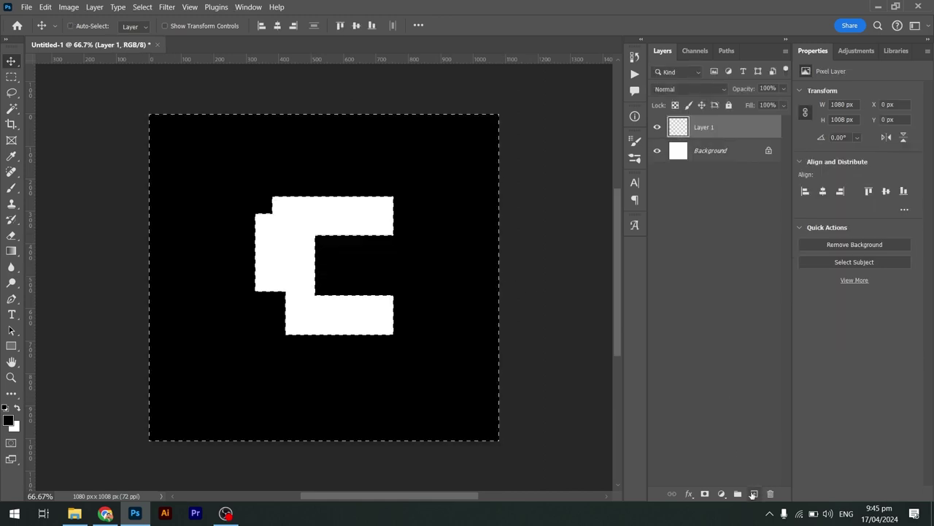
Step: Fill the area around the C black on Layer 1 and deselect
key("alt+BackSpace")
key("ctrl+d")
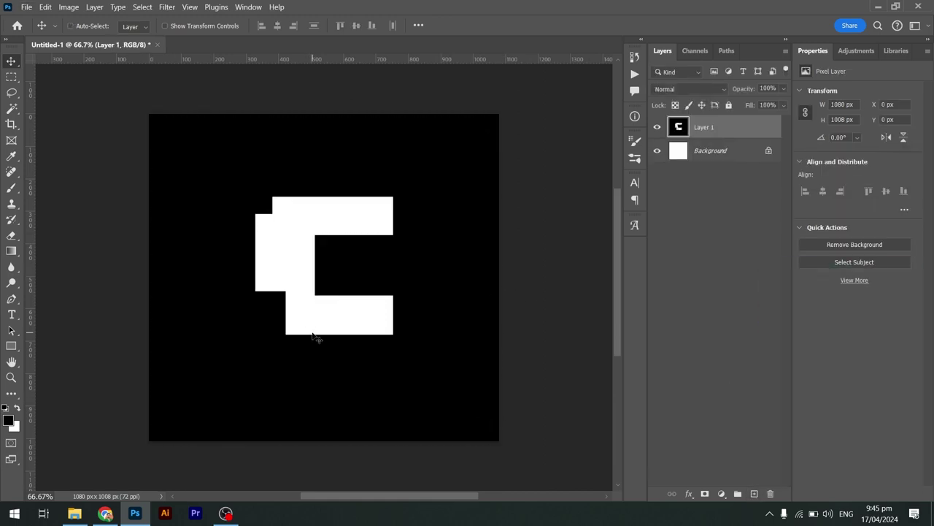
left_click_drag(432, 225, 452, 264)
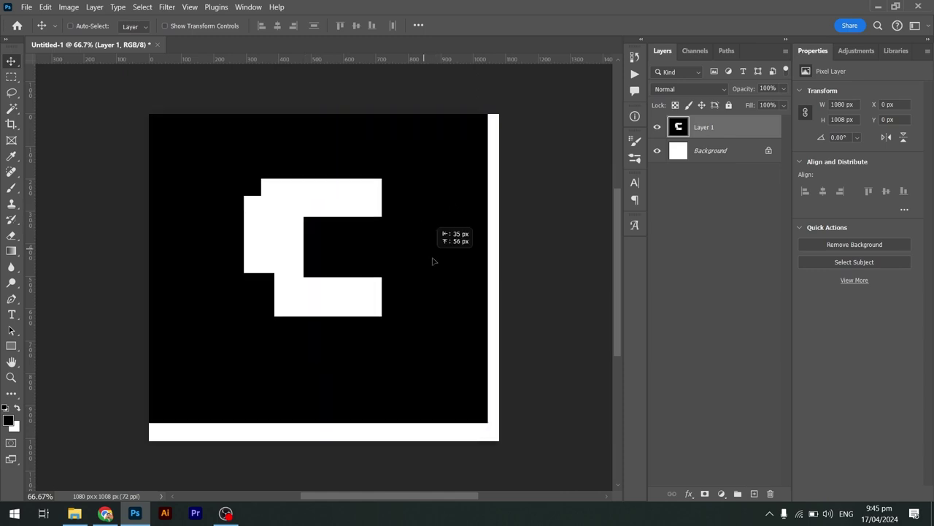
key("ctrl+z")
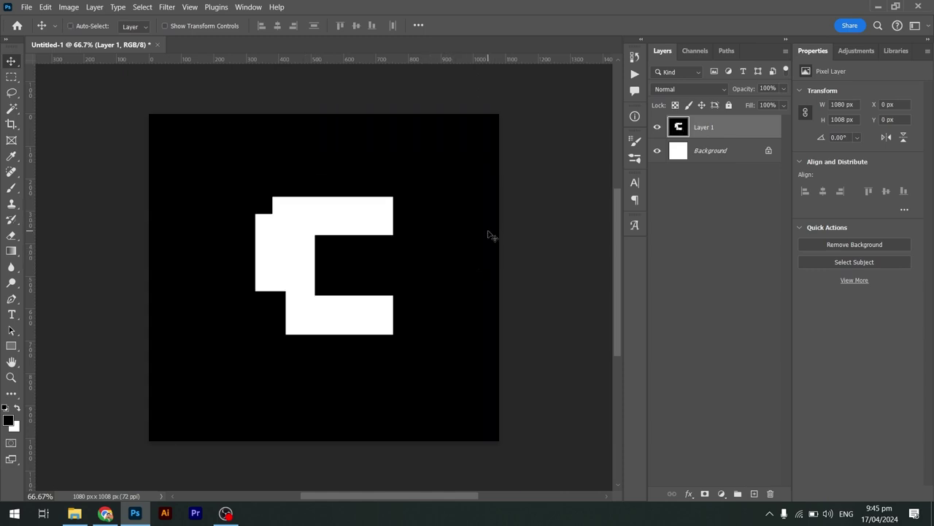
Step: Scale the black C-cutout square down to about 654 × 610 px
key("ctrl+t")
left_click_drag(498, 113, 430, 178)
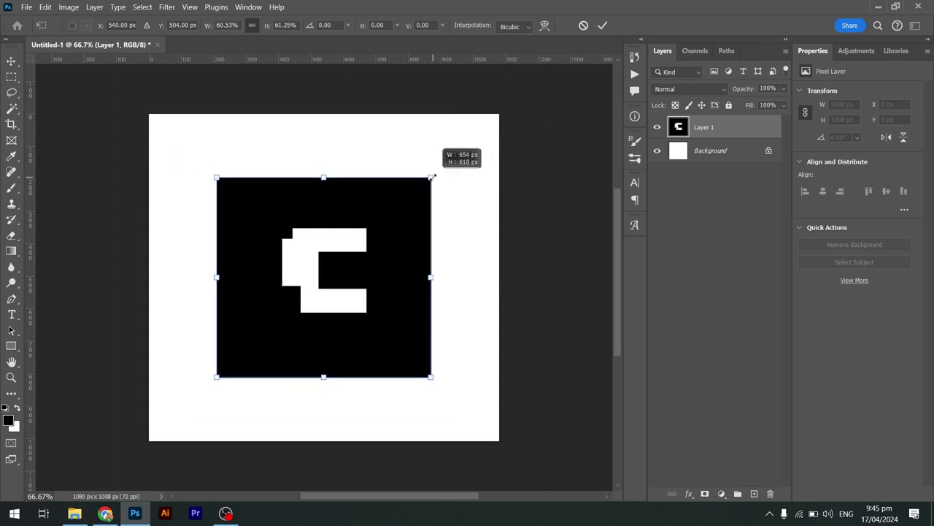
key("Return")
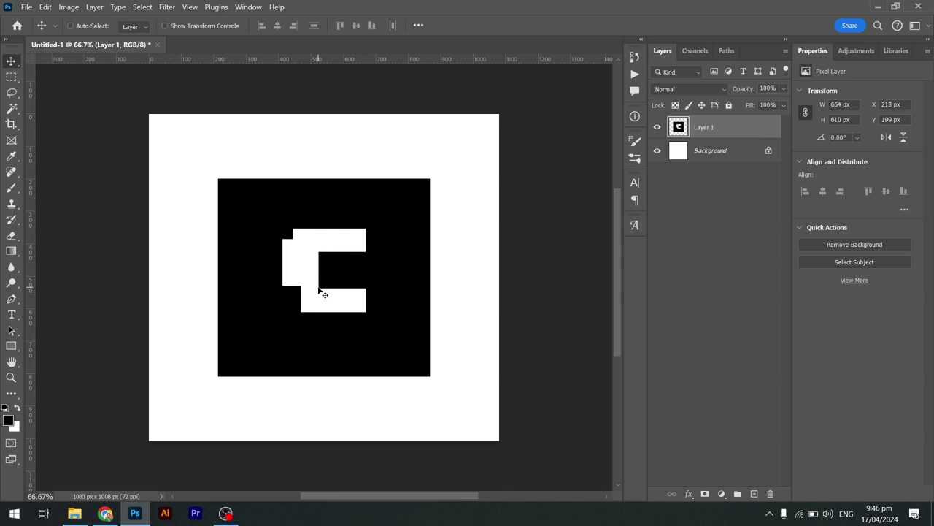
key("Delete")
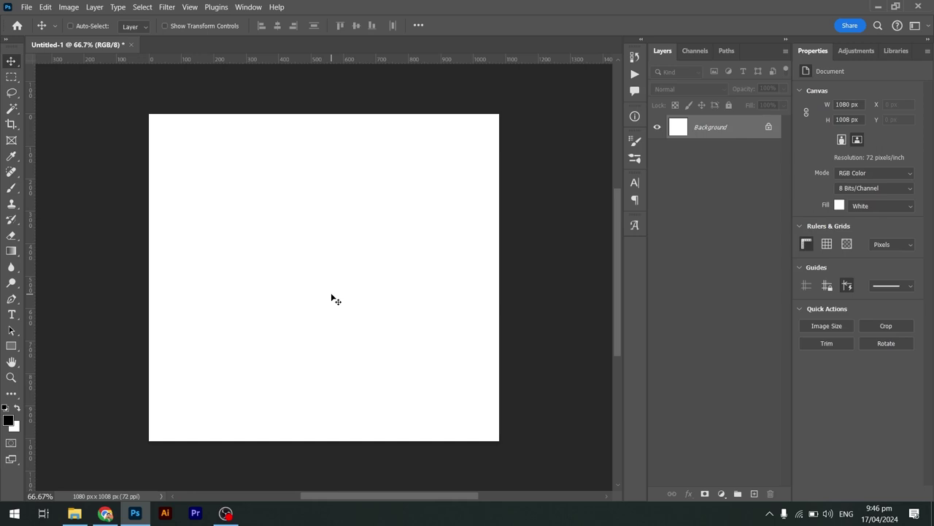
key("ctrl+z")
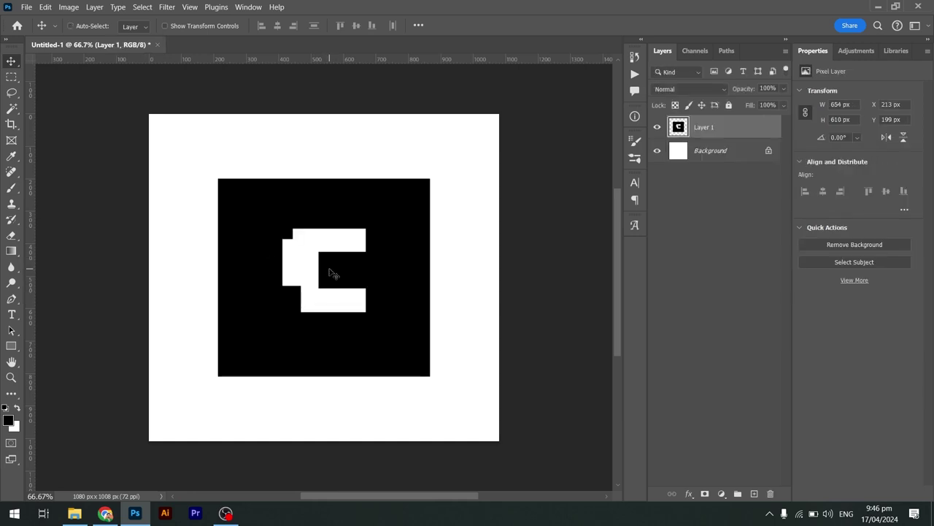
Step: Create a second 1080 × 1008 px document and pick the Elliptical Marquee tool
key("ctrl+n")
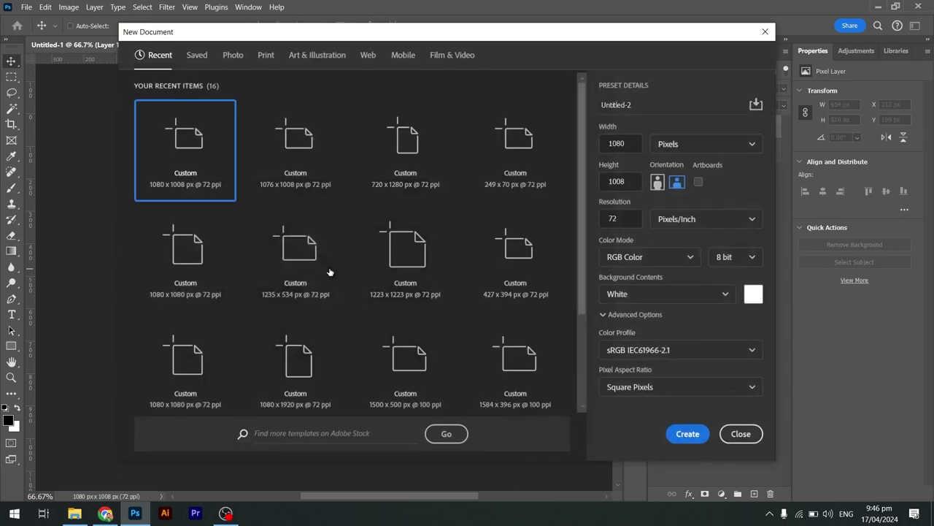
left_click(686, 434)
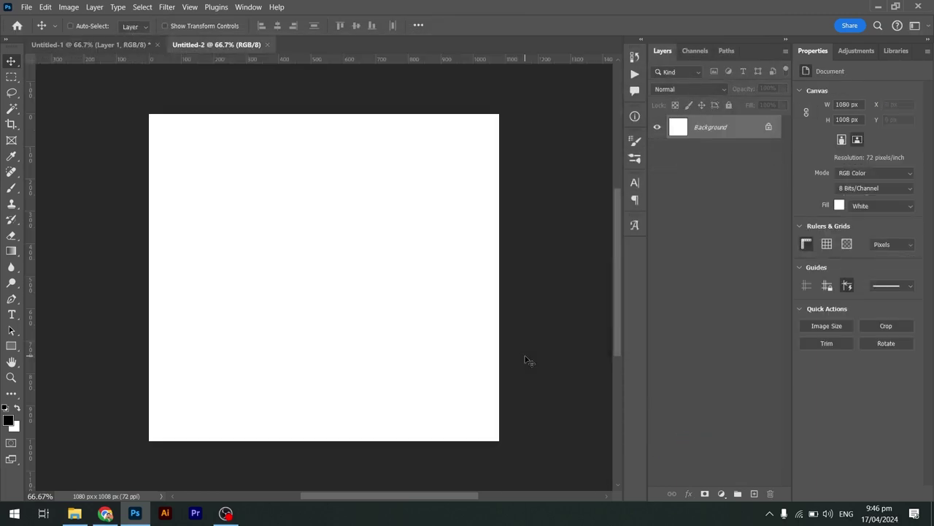
key("l")
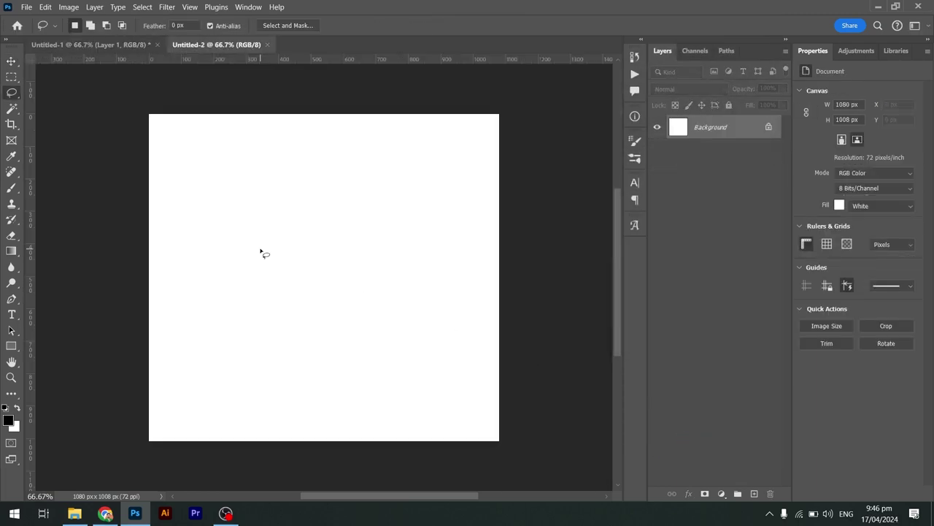
left_click_drag(235, 182, 303, 251)
left_click(12, 76)
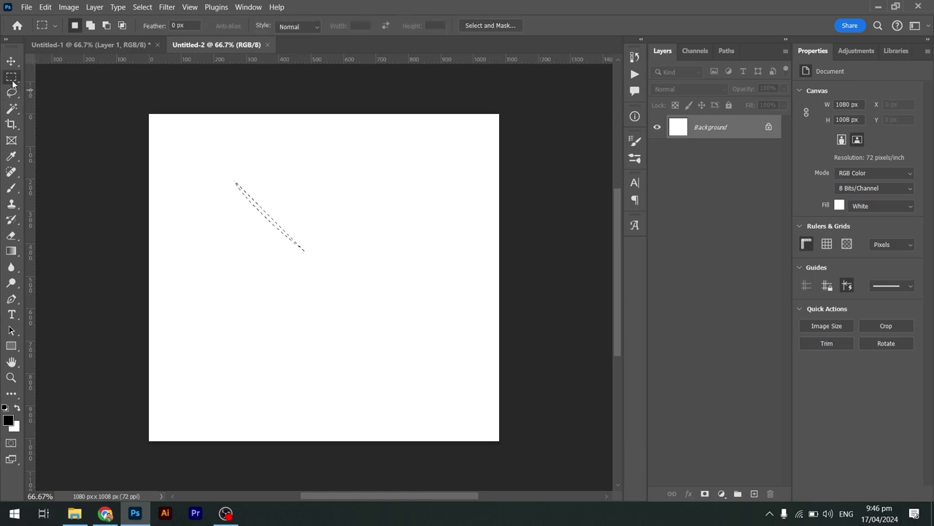
right_click(12, 77)
left_click(69, 88)
Step: Fill a large ellipse black on a new layer, deselect, and move it toward centre
left_click_drag(177, 160, 384, 330)
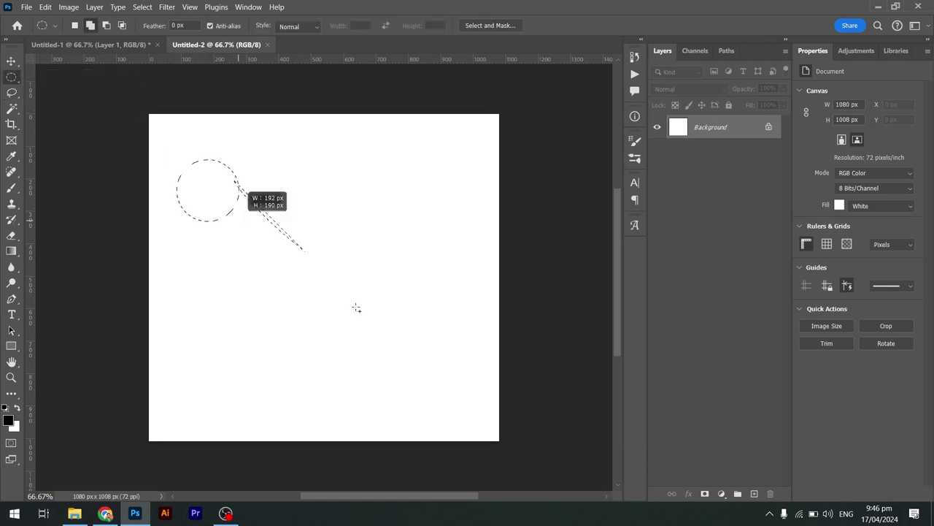
key("shift")
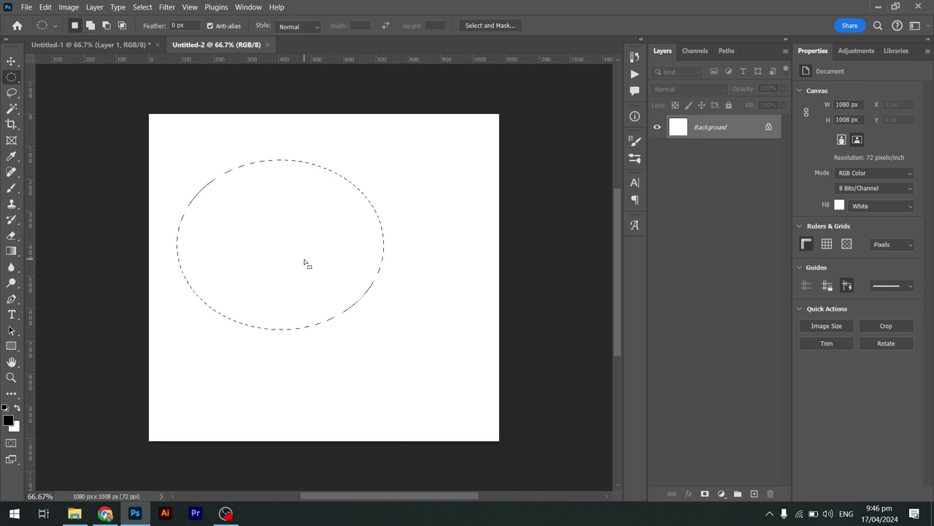
key("alt+BackSpace")
key("ctrl+z")
left_click(754, 494)
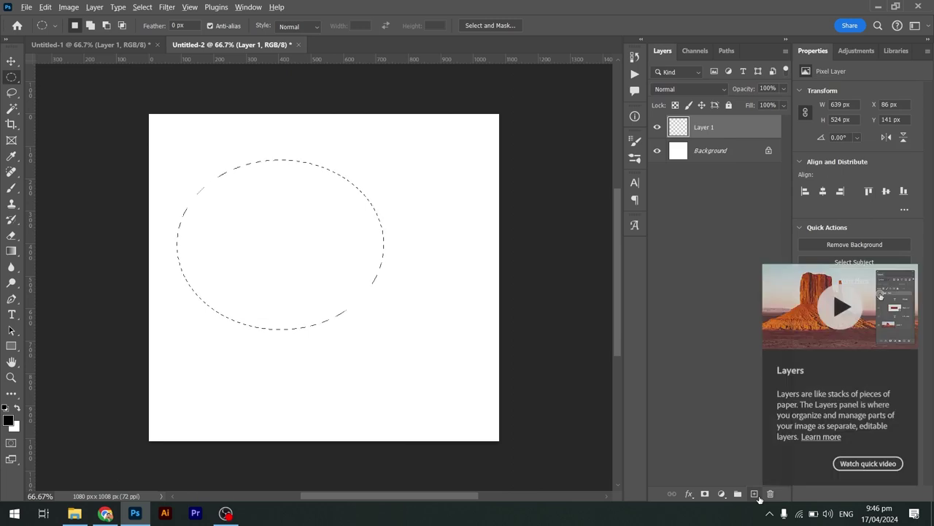
key("alt+BackSpace")
key("ctrl+d")
key("v")
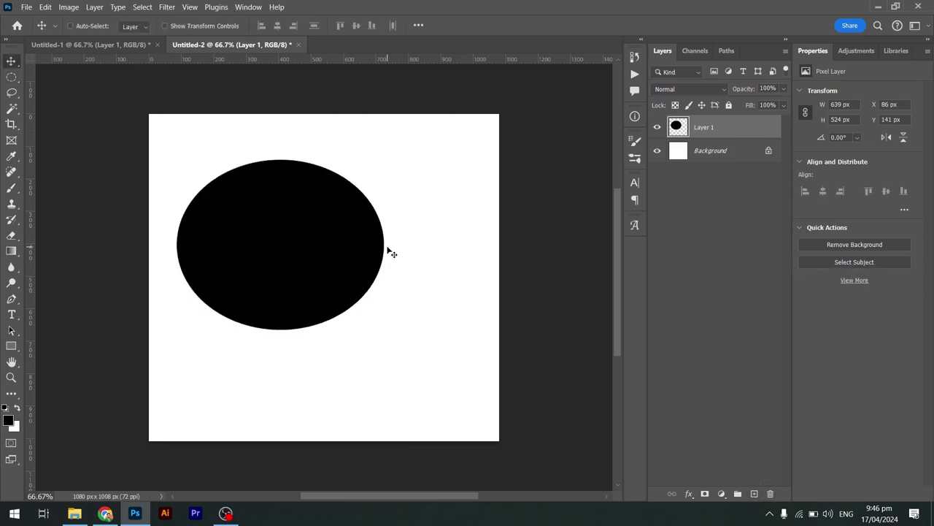
mouse_move(328, 225)
left_mouse_down()
mouse_move(361, 243)
mouse_move(332, 277)
mouse_move(358, 261)
mouse_move(344, 285)
mouse_move(367, 274)
mouse_move(367, 263)
left_mouse_up()
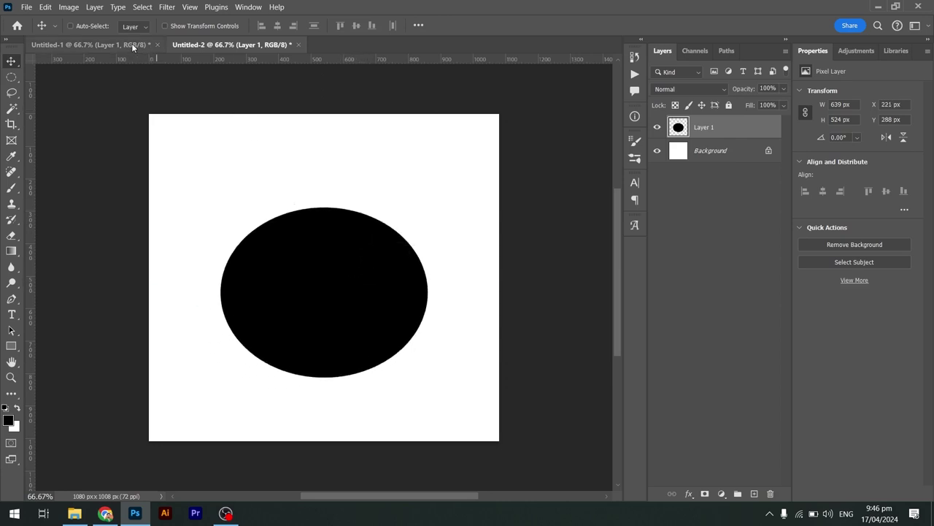
Step: Switch between the Untitled-1 and Untitled-2 tabs, nudging the square layer in Untitled-1
left_click(102, 45)
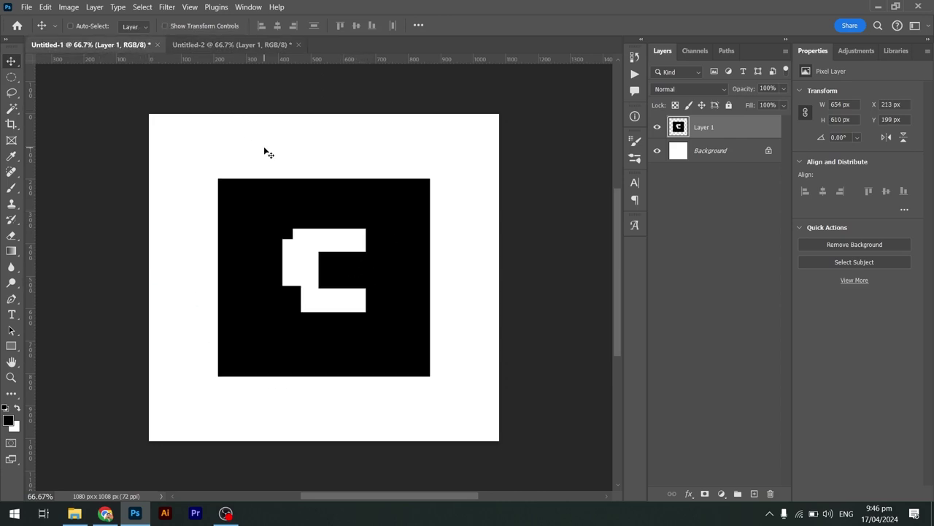
mouse_move(348, 215)
left_mouse_down()
mouse_move(332, 211)
mouse_move(346, 216)
left_mouse_up()
left_click(238, 45)
left_click(131, 46)
left_click(198, 44)
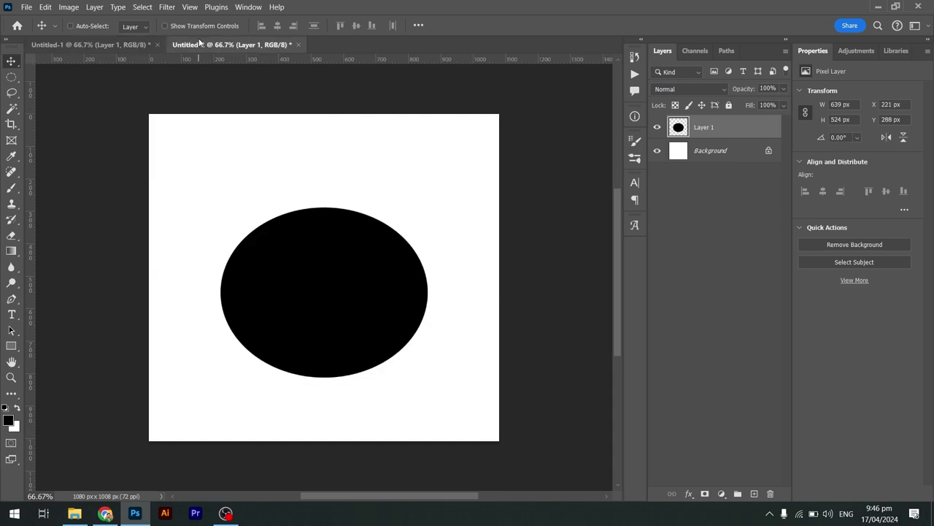
left_click(109, 45)
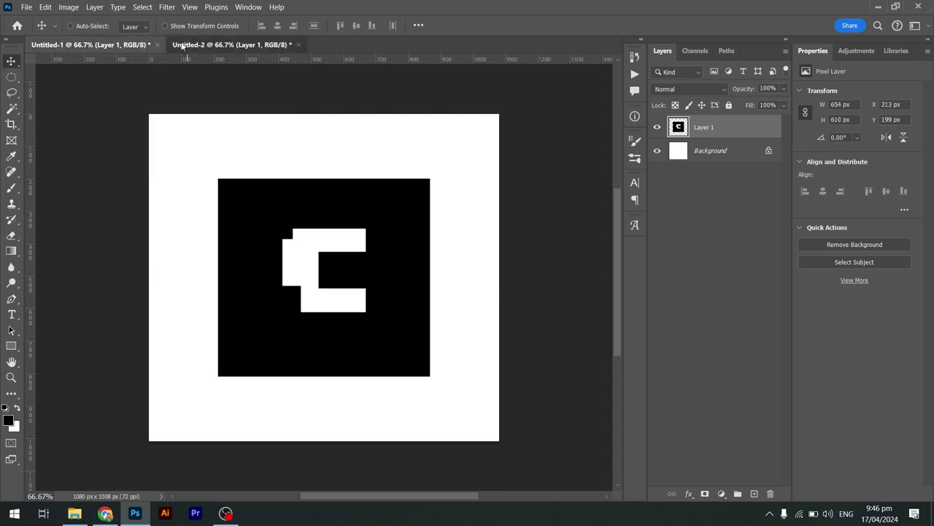
left_click(182, 46)
left_click(115, 45)
left_click(186, 44)
left_click(116, 44)
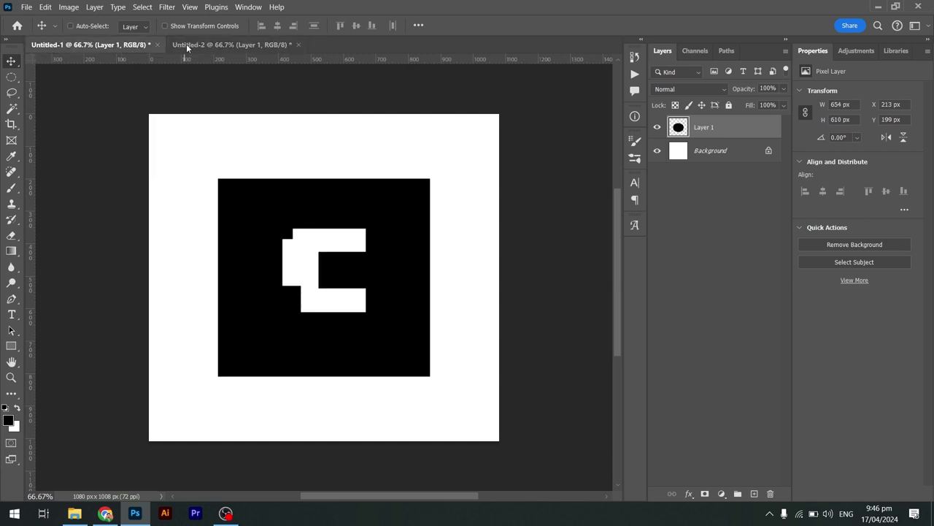
left_click(188, 45)
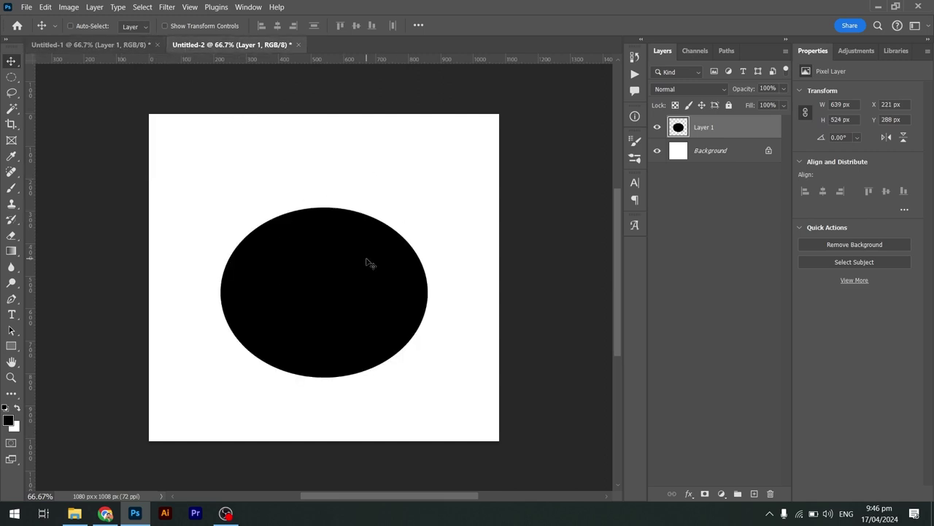
left_click(133, 47)
left_click(202, 44)
Step: Drag the ellipse into Untitled-1 as Layer 2, centre it, and hide the C-square layer
mouse_move(323, 260)
left_mouse_down()
mouse_move(337, 234)
mouse_move(307, 204)
left_mouse_up()
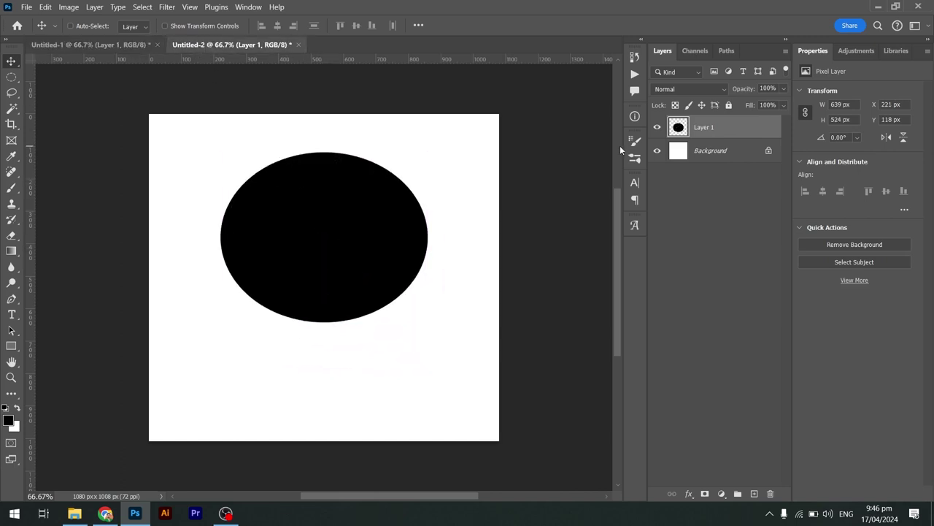
left_click_drag(349, 253, 179, 86)
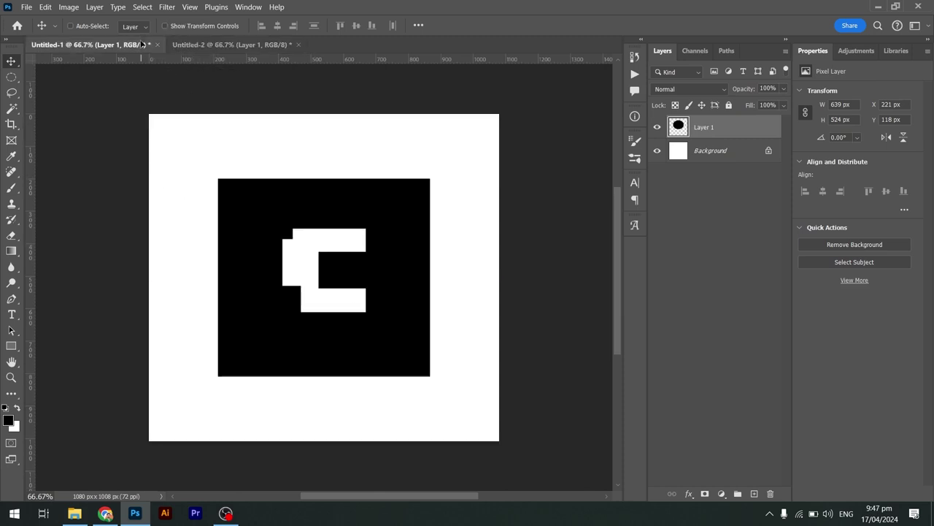
left_click_drag(179, 86, 267, 178)
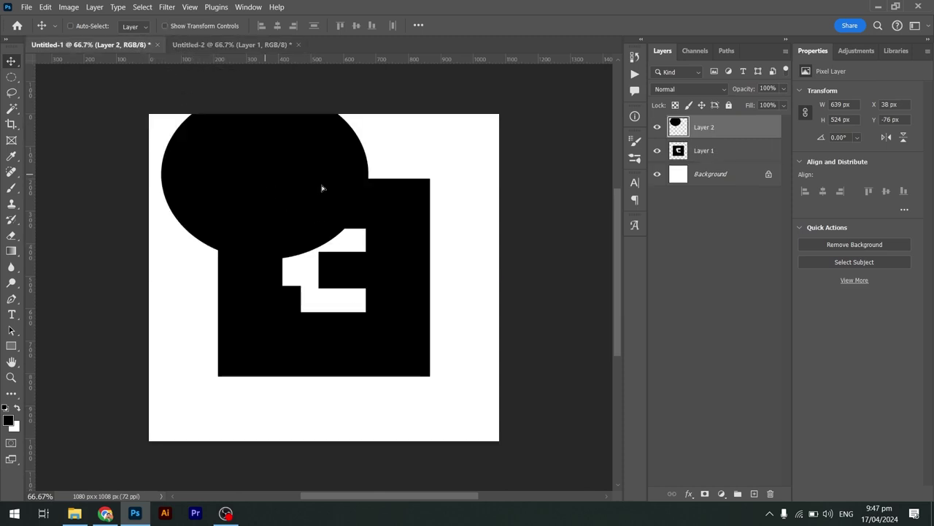
mouse_move(322, 190)
left_mouse_down()
mouse_move(358, 246)
mouse_move(346, 269)
mouse_move(348, 206)
left_mouse_up()
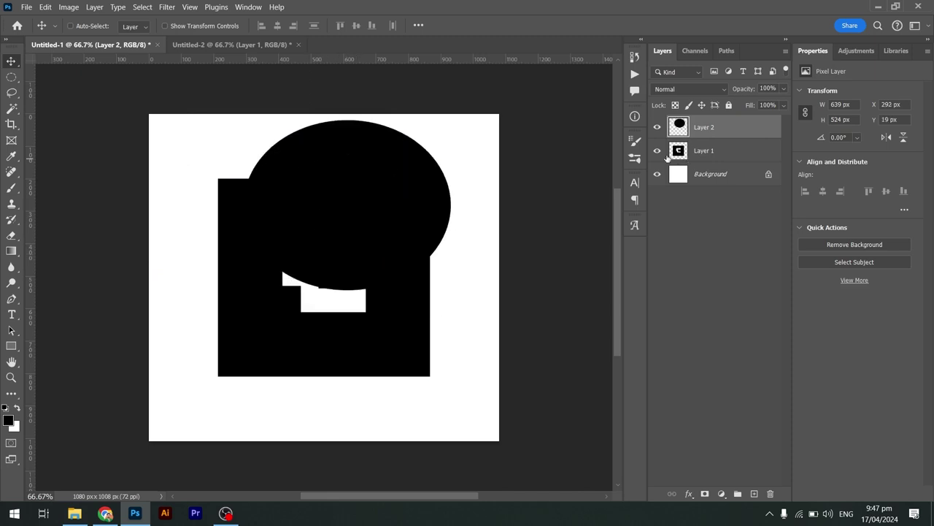
left_click(657, 151)
left_click_drag(326, 252, 303, 296)
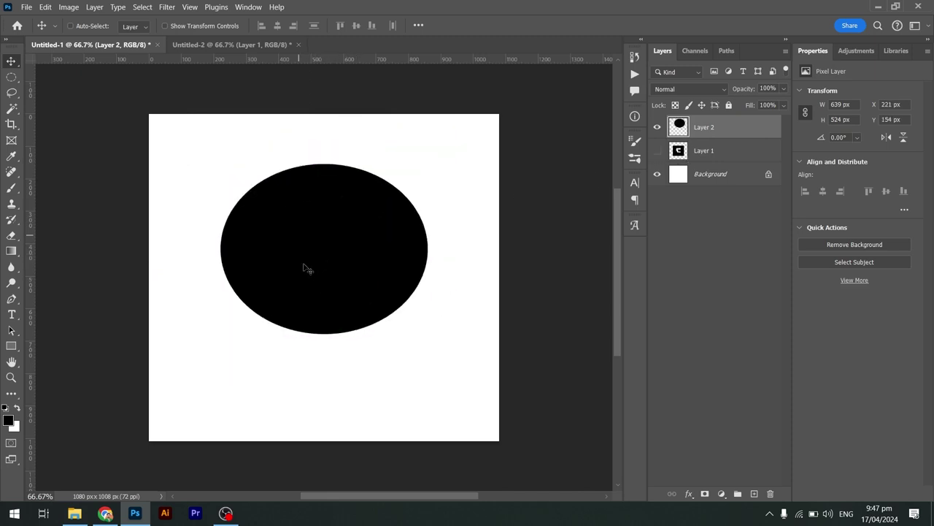
left_click(257, 43)
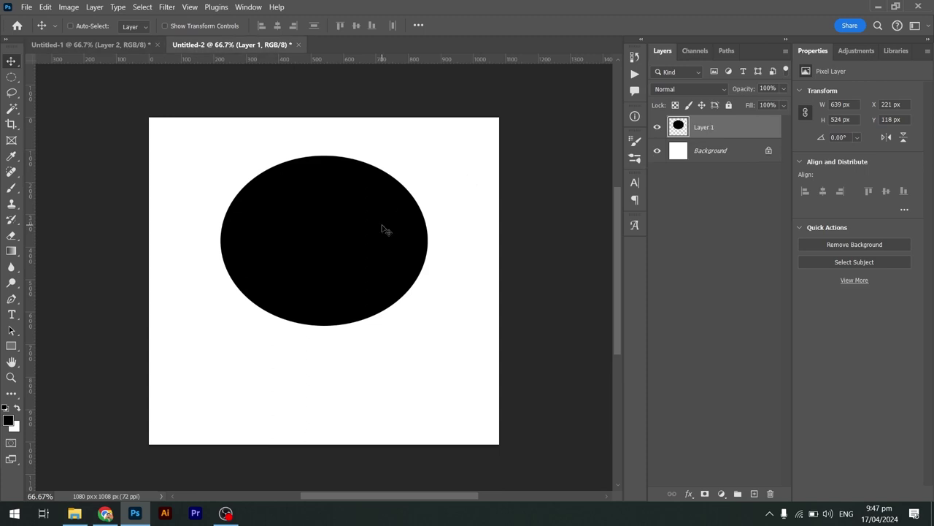
Step: Duplicate the ellipse layer twice with Ctrl+J and select all three ellipse layers
key("ctrl")
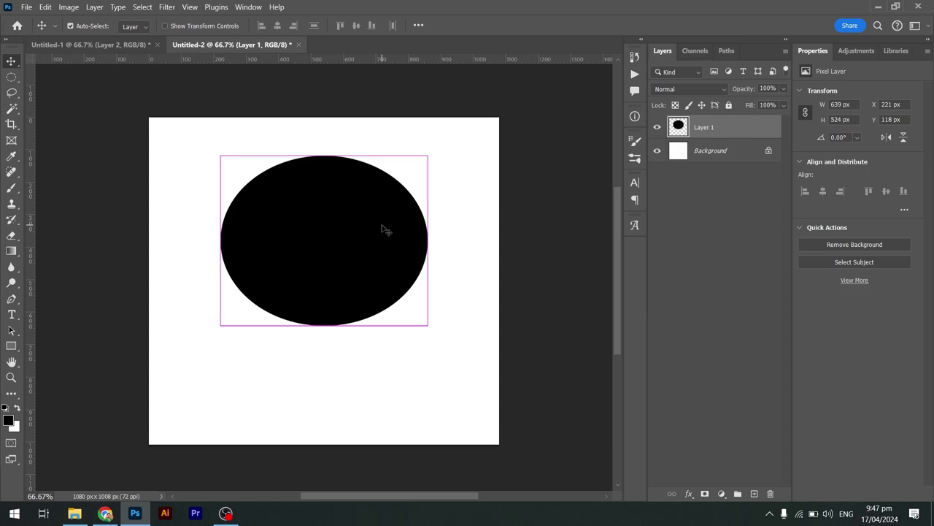
key("ctrl+j")
key("ctrl+j")
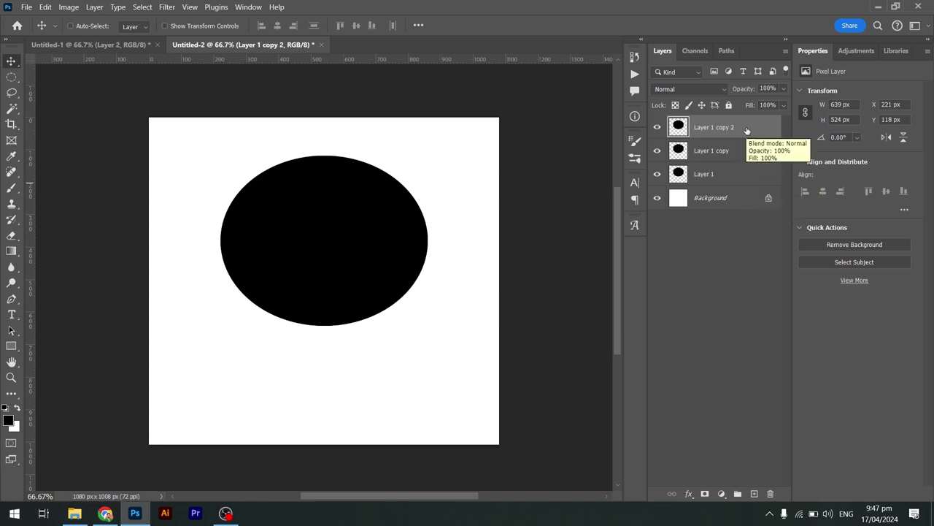
left_click(717, 153, "ctrl")
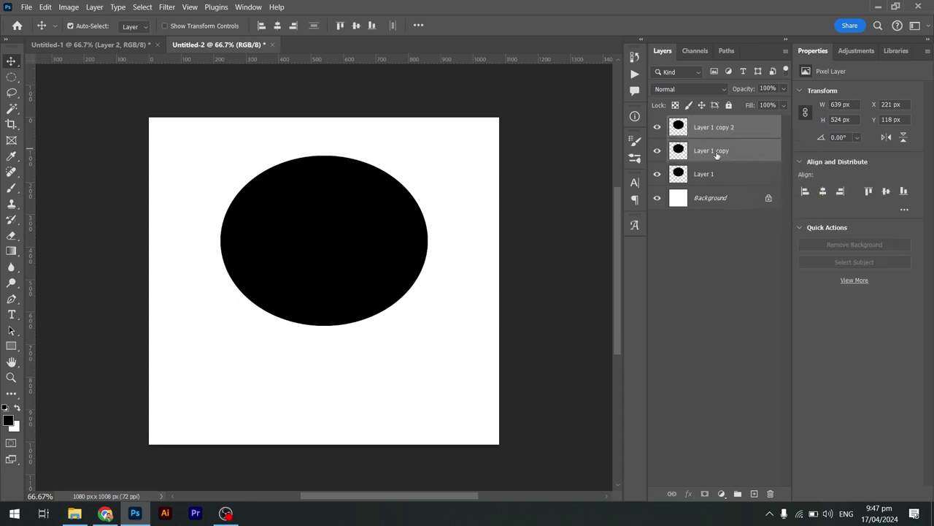
left_click(739, 174, "ctrl")
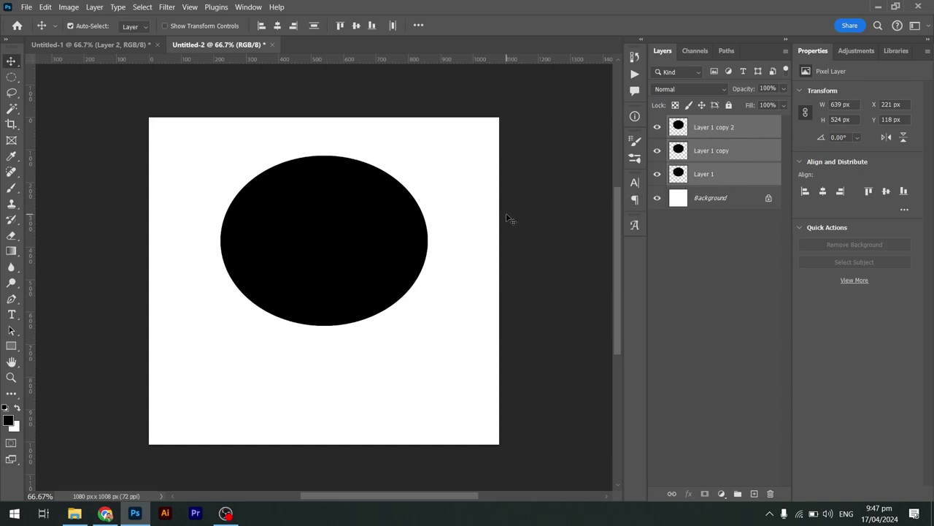
Step: Scale the three stacked ellipses down to 303 × 248 px
key("ctrl+t")
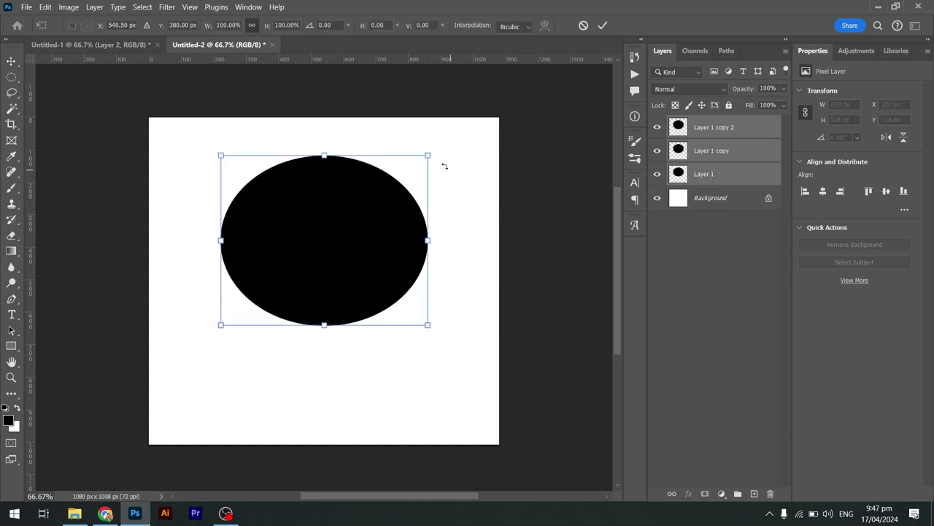
left_click_drag(429, 155, 352, 220)
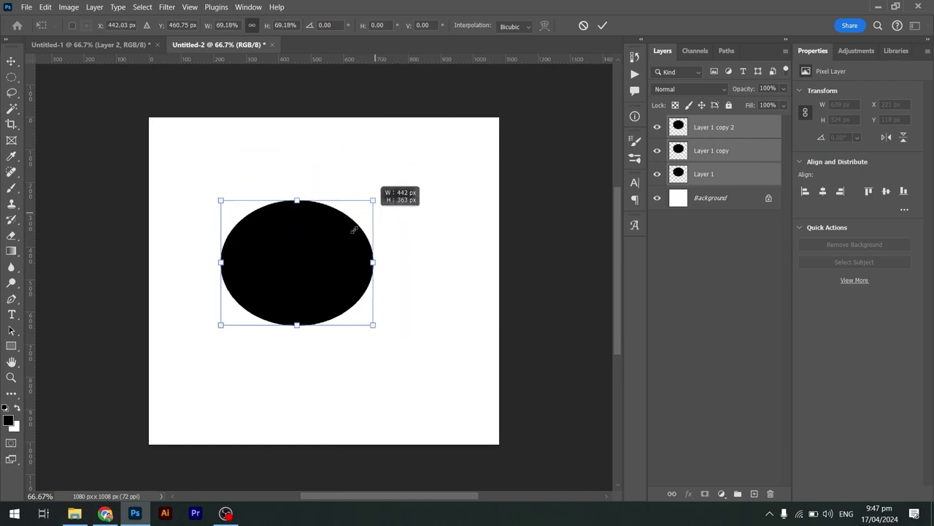
mouse_move(353, 221)
left_mouse_down()
mouse_move(359, 227)
mouse_move(395, 211)
mouse_move(386, 213)
left_mouse_up()
key("Return")
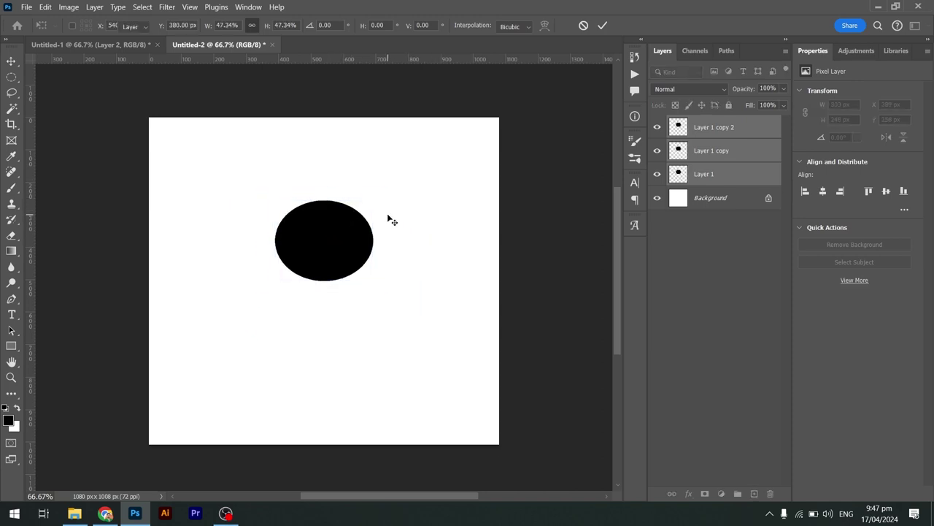
Step: Spread the ellipses to the top right, left, and lower right of the canvas
mouse_move(343, 239)
left_mouse_down()
mouse_move(267, 185)
mouse_move(427, 179)
mouse_move(350, 221)
left_mouse_up()
left_click(759, 150)
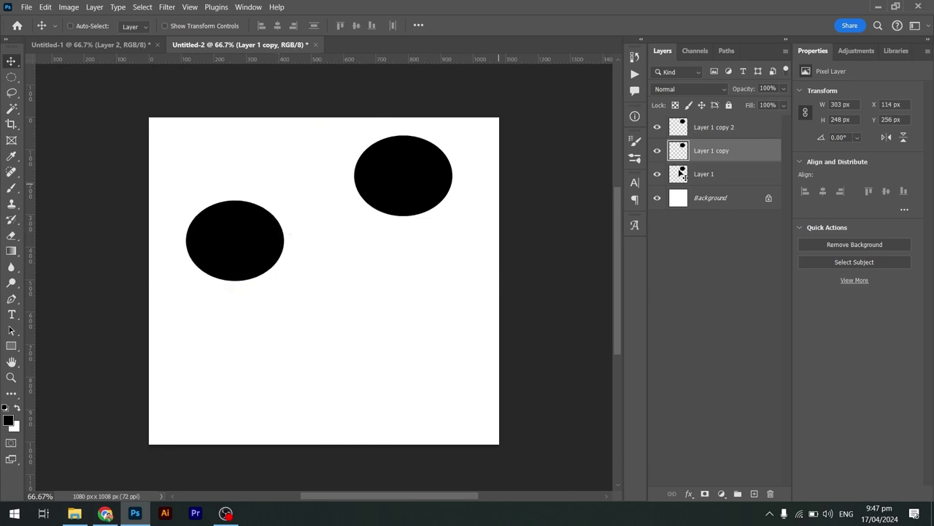
left_click(702, 174)
left_click_drag(388, 250, 384, 324)
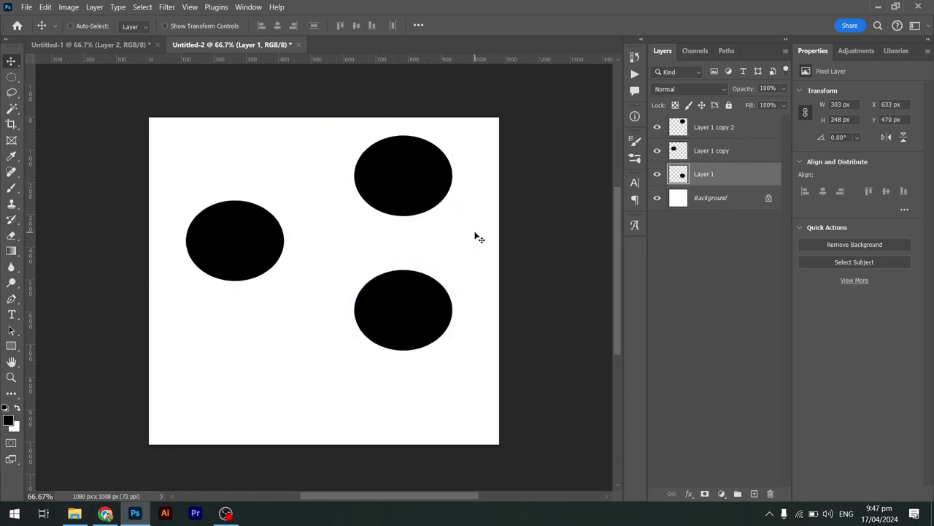
Step: Load the lower-right ellipse's selection and fill it with red
key("ctrl")
left_click(680, 173, "ctrl")
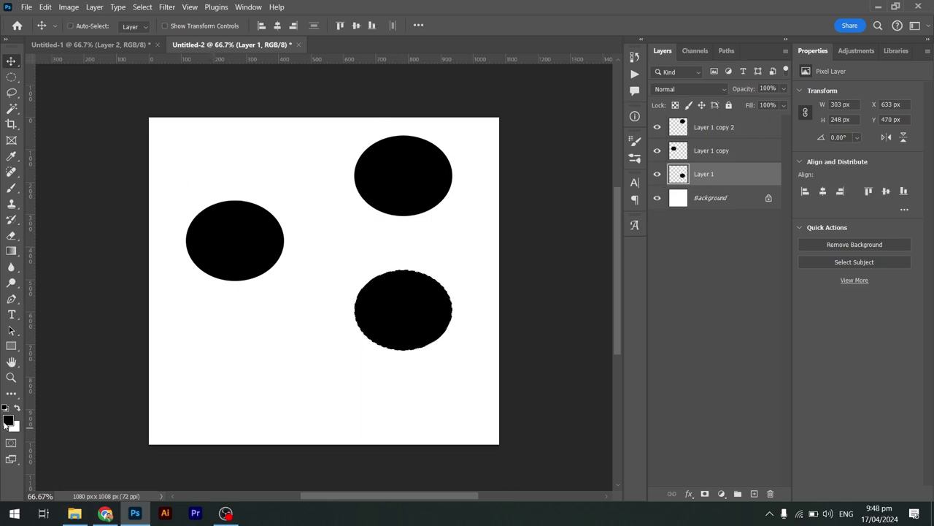
left_click(6, 422)
key("Return")
key("v")
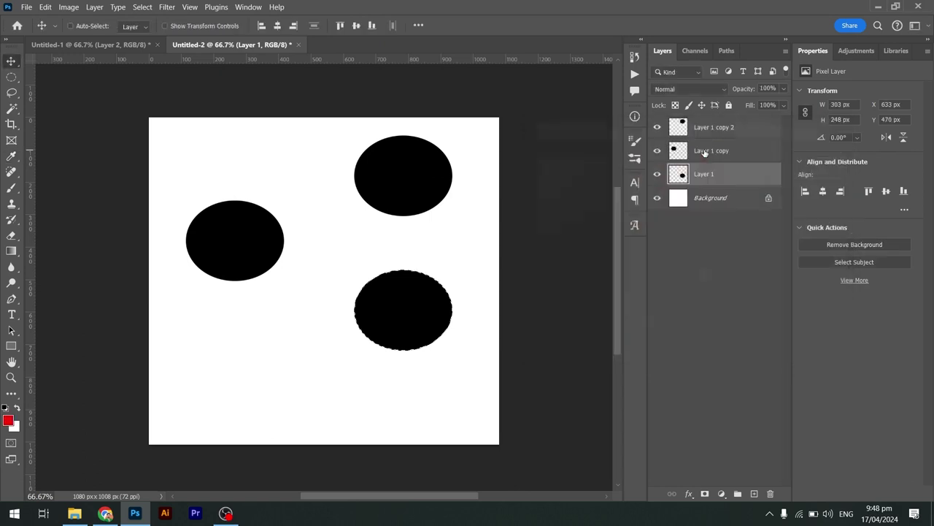
key("alt+BackSpace")
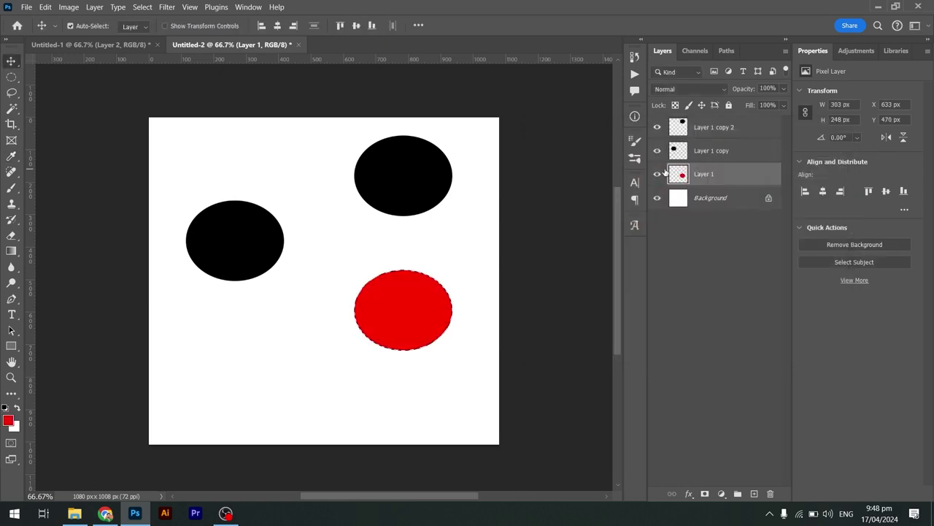
key("ctrl+d")
Step: Fill the left ellipse on Layer 1 copy with bright green
left_click(715, 159)
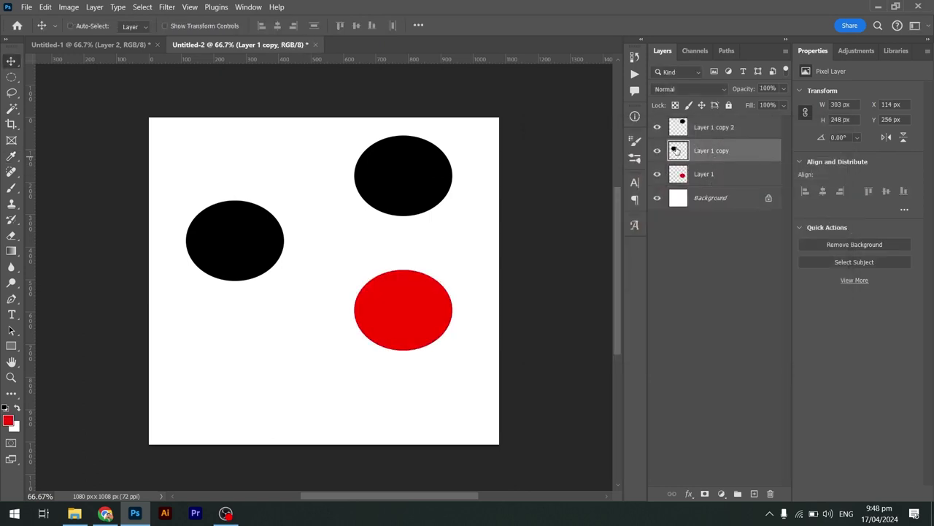
key("ctrl")
left_click(677, 152, "ctrl")
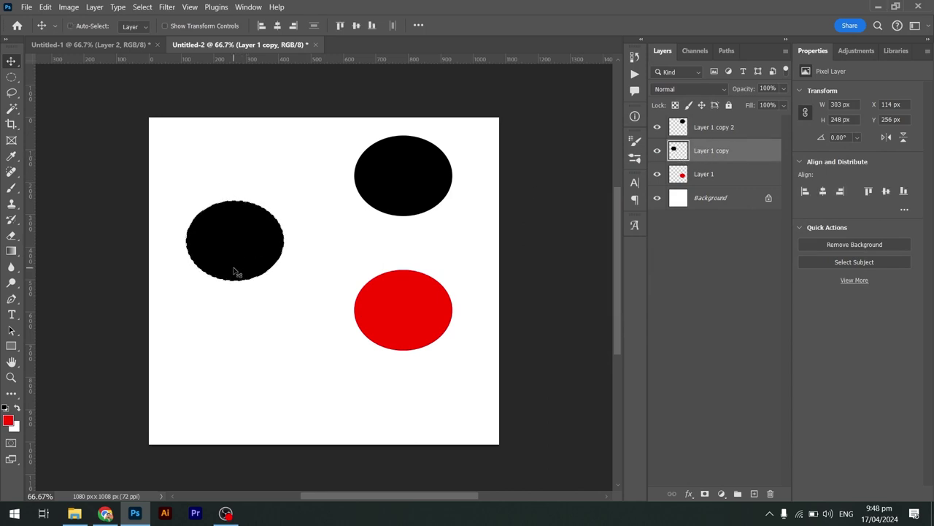
left_click(8, 420)
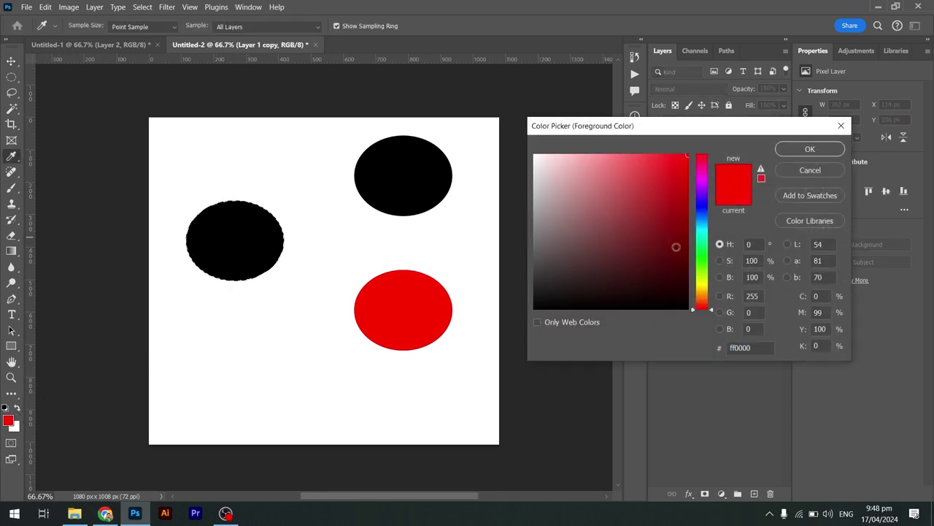
left_click(675, 181)
left_click(700, 253)
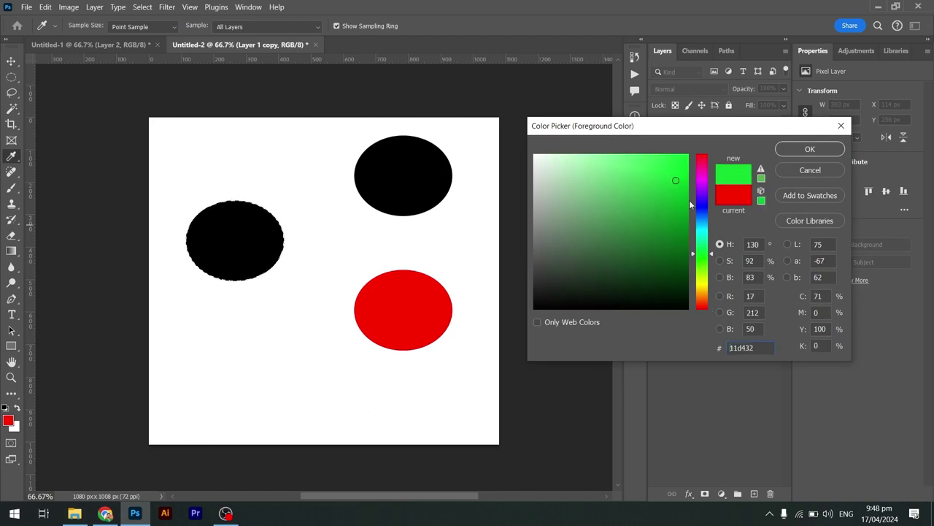
key("Return")
key("alt+BackSpace")
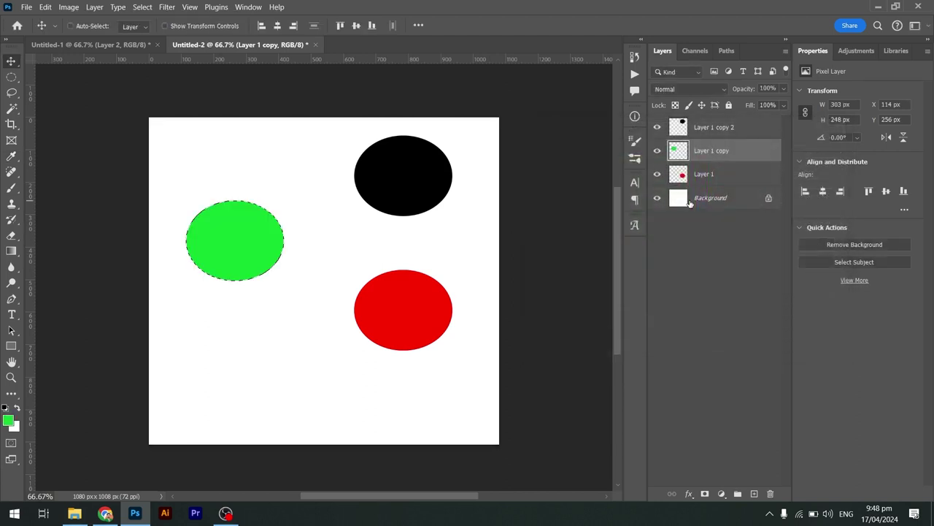
key("ctrl+d")
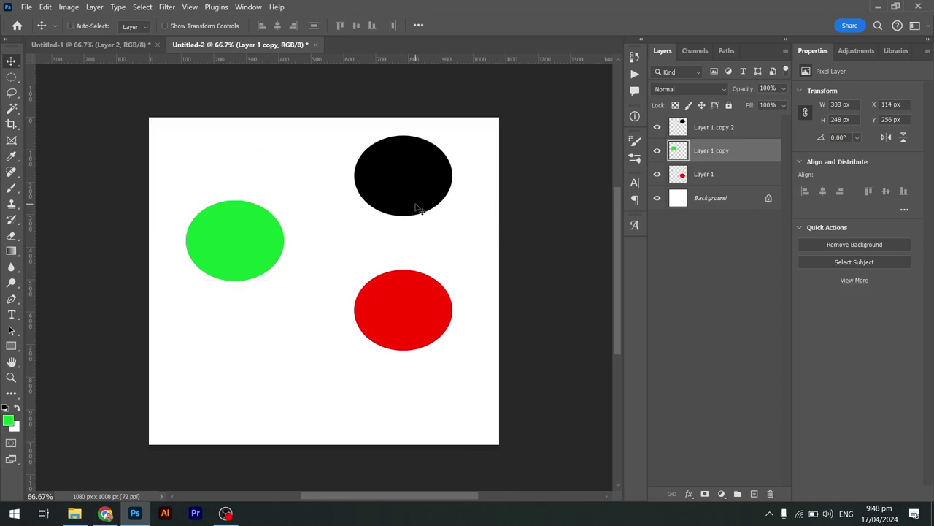
Step: Delete the old ellipse layer in Untitled-1 and show the black C square
left_click(765, 131)
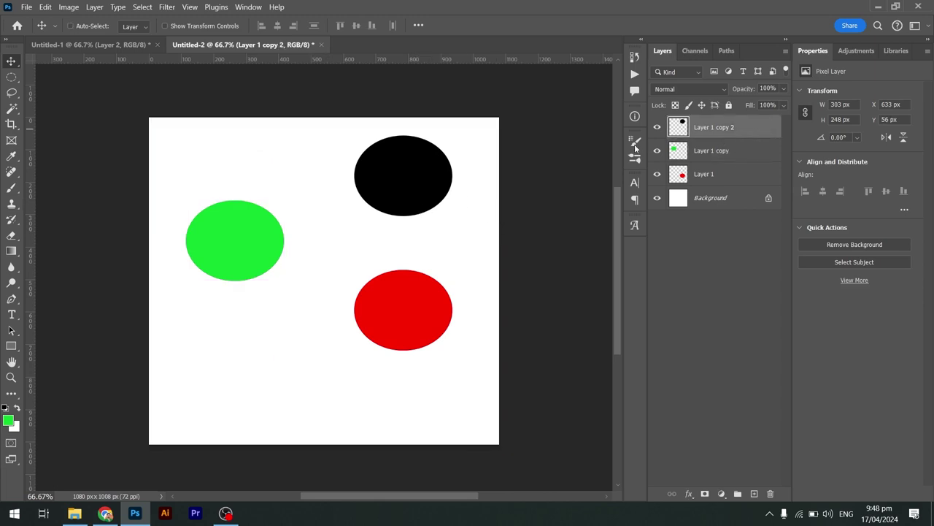
left_click(116, 45)
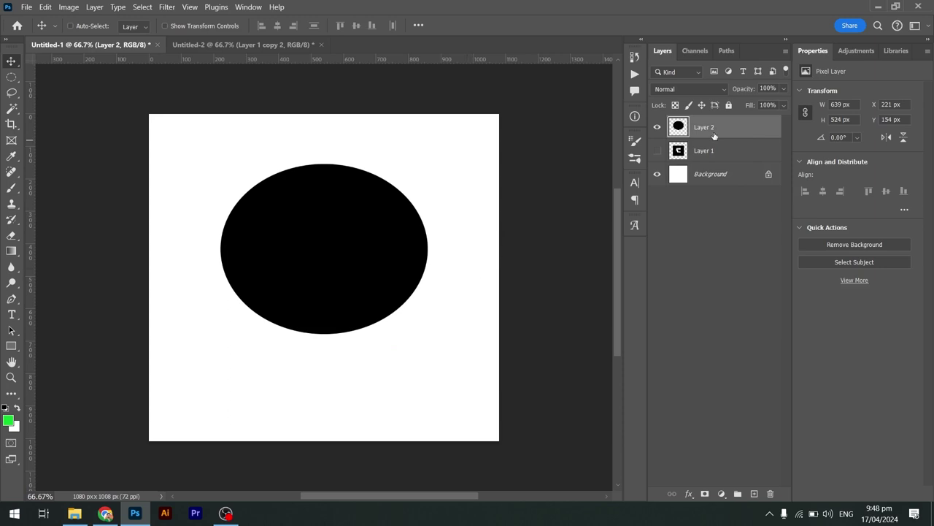
key("Delete")
left_click(657, 127)
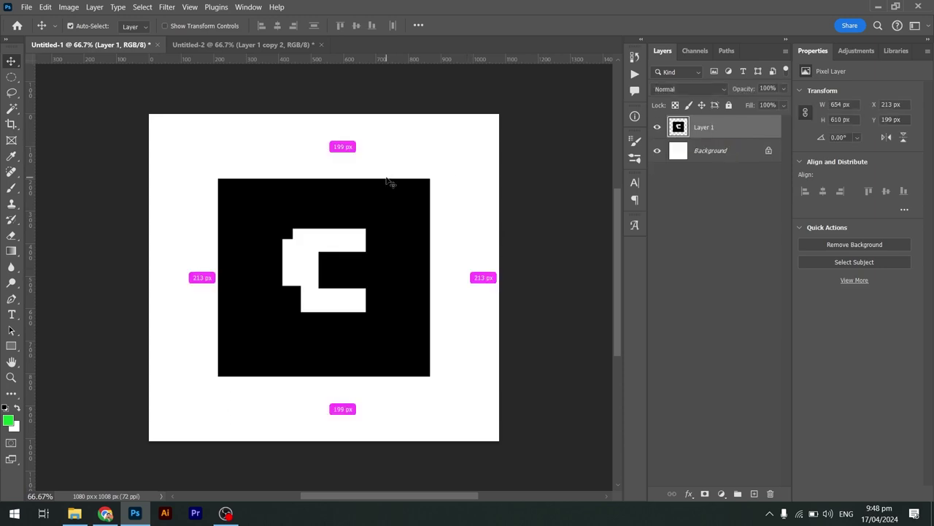
key("ctrl+Tab")
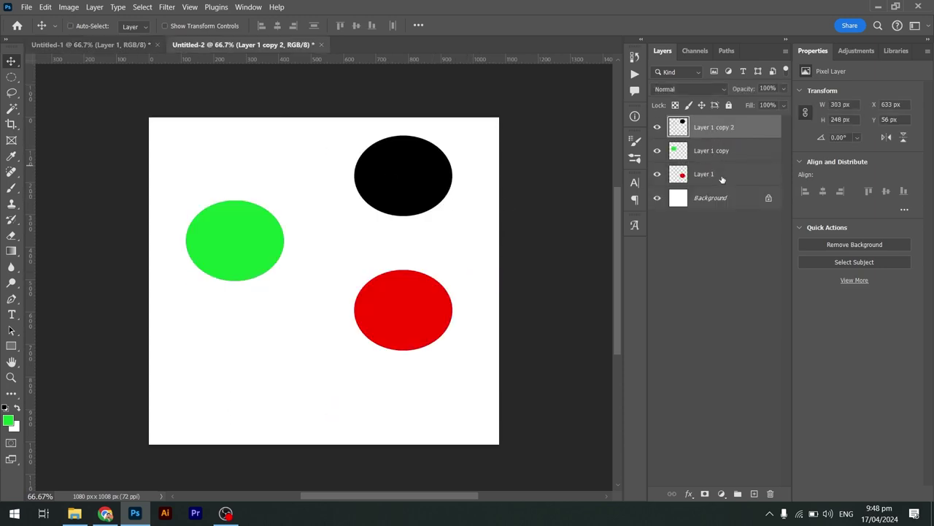
Step: Select all three ellipse layers in Untitled-2
left_click(721, 176)
left_click(745, 131)
left_click(712, 151, "shift")
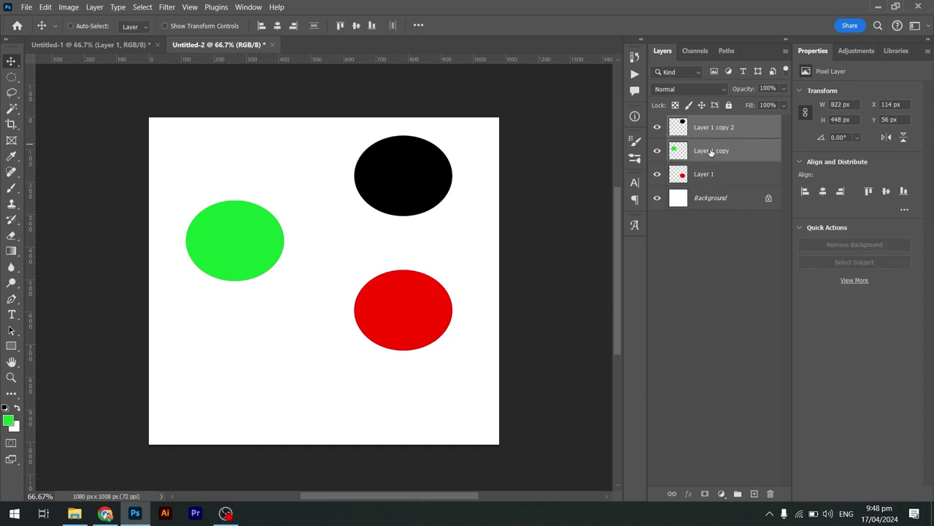
left_click(743, 175, "shift")
left_click(744, 179)
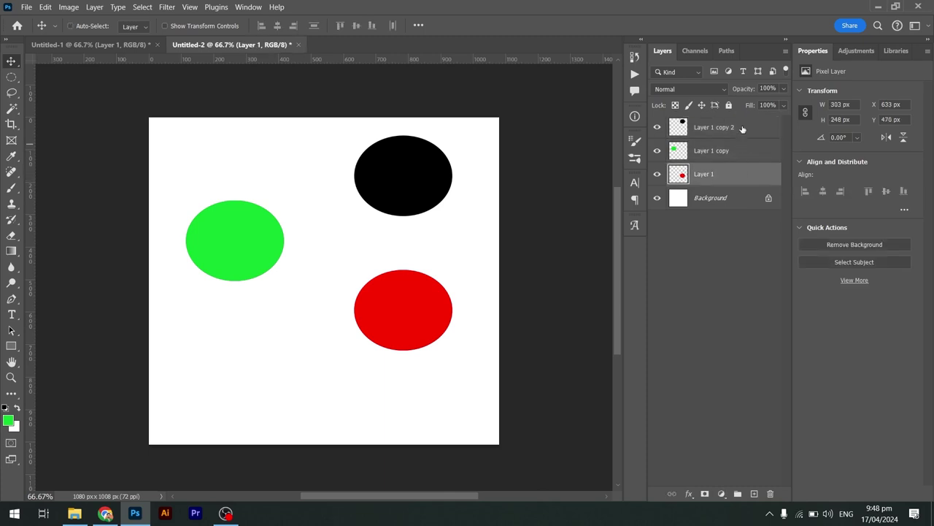
left_click(742, 128)
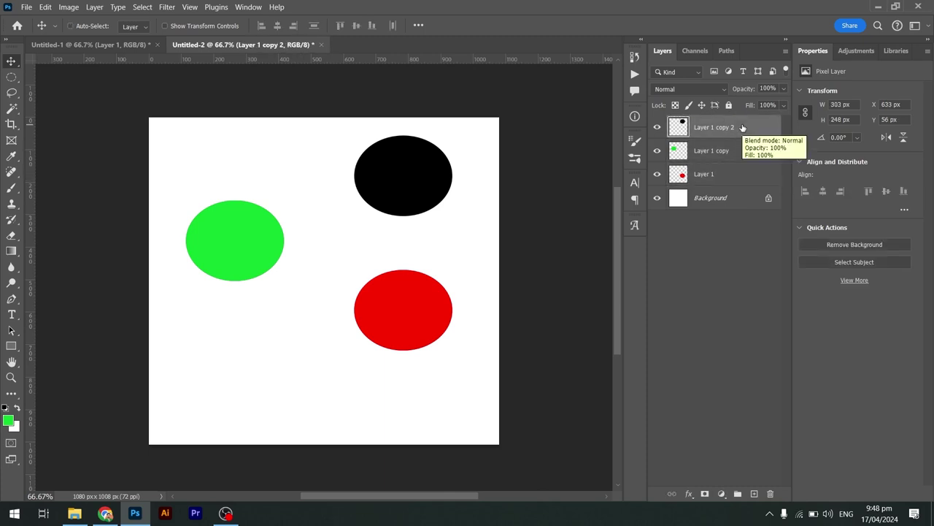
left_click(743, 171, "shift")
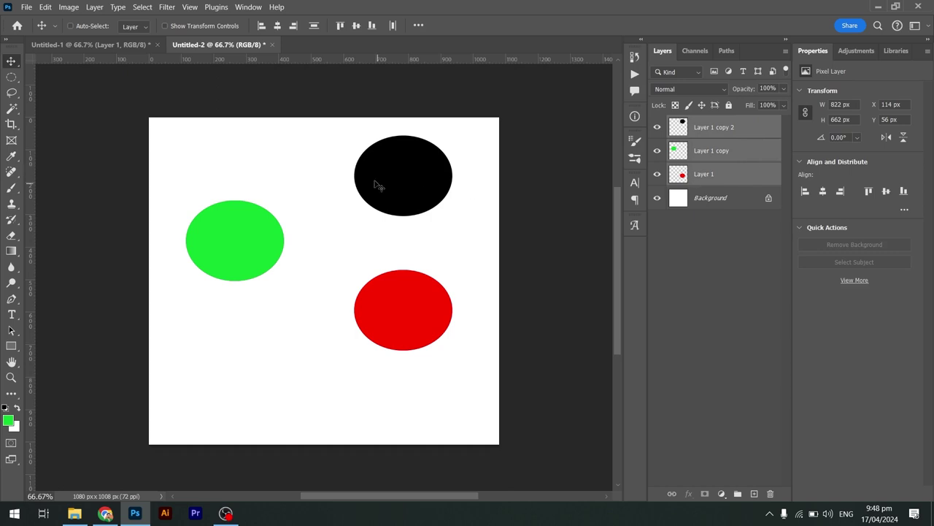
Step: Drag the three ellipses into Untitled-1, position them, and hide the C square
mouse_move(316, 168)
left_mouse_down()
mouse_move(222, 127)
mouse_move(143, 44)
mouse_move(273, 194)
left_mouse_up()
mouse_move(350, 146)
left_mouse_down()
mouse_move(370, 217)
mouse_move(381, 214)
left_mouse_up()
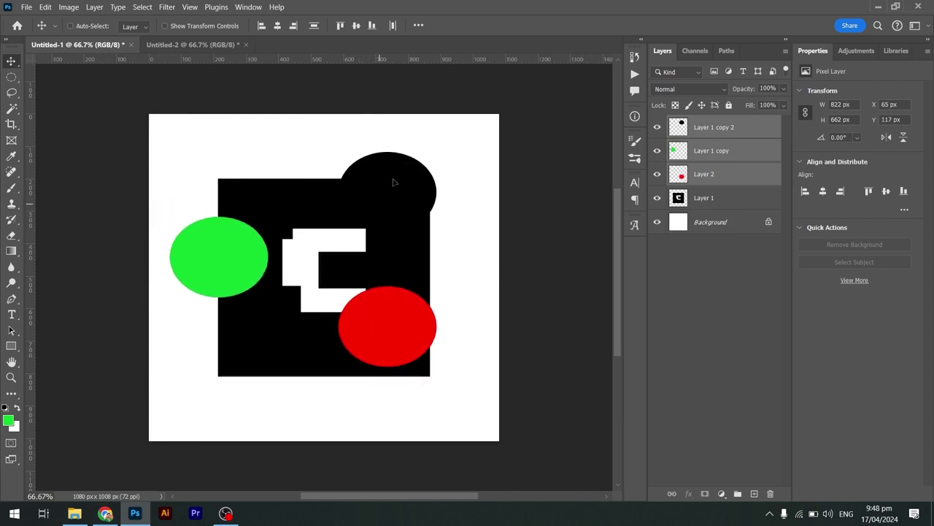
left_click_drag(392, 182, 418, 159)
left_click(657, 198)
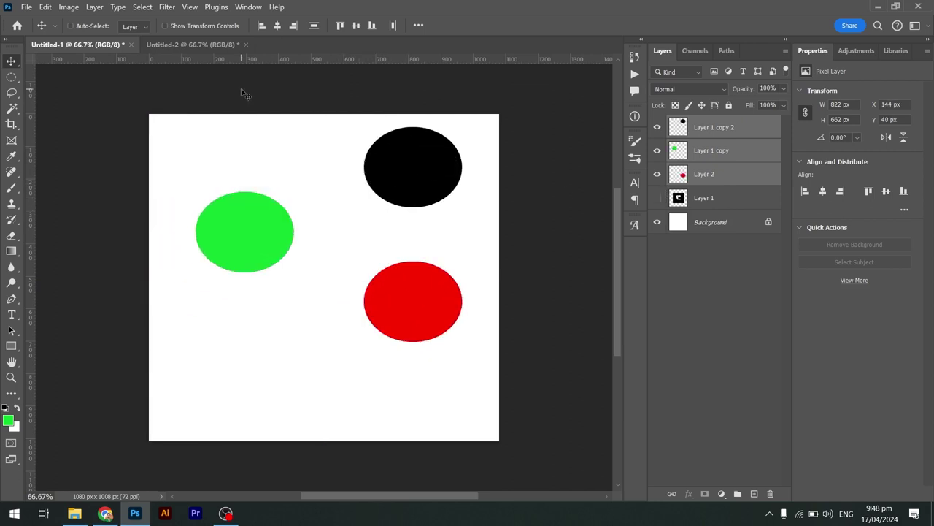
key("ctrl+z")
key("ctrl+z")
key("ctrl+shift+z")
key("ctrl+shift+z")
left_click_drag(431, 178, 411, 210)
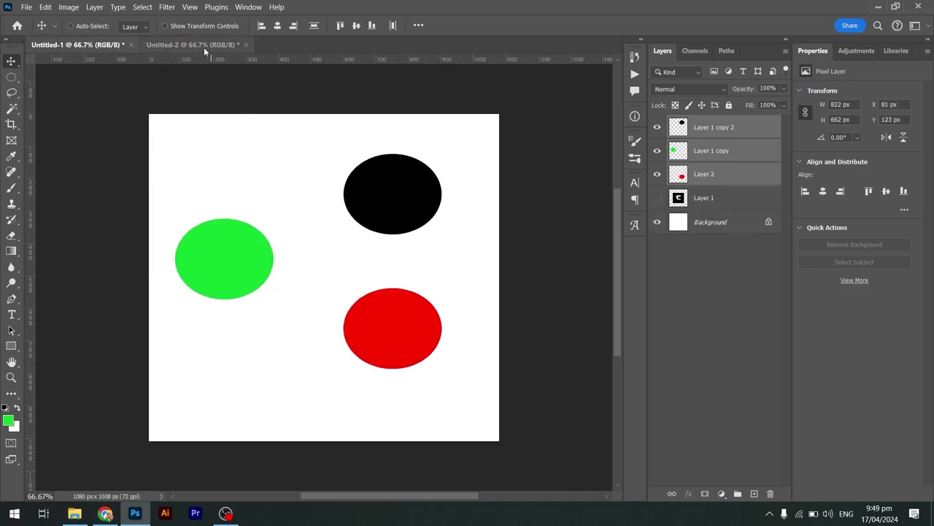
Step: Close Untitled-1 without saving, then delete Untitled-2's ellipse layers and reset default colours
left_click(27, 7)
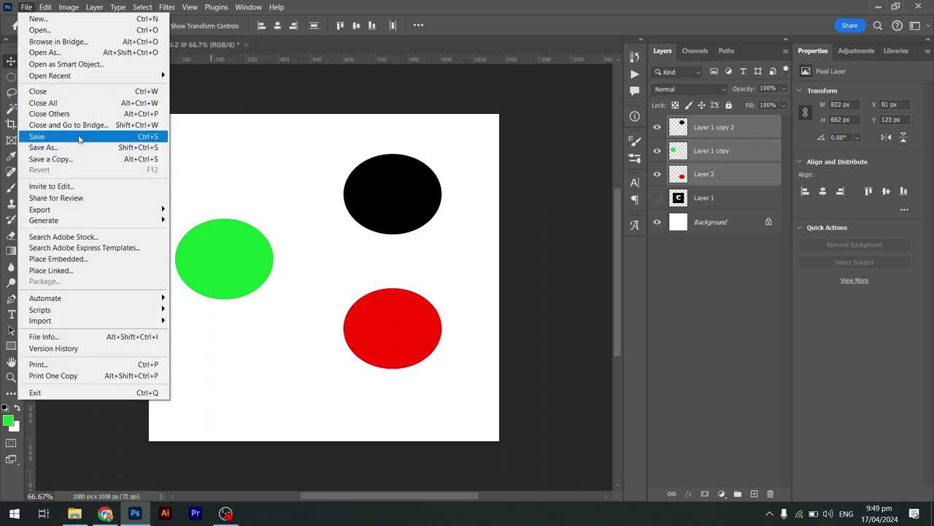
left_click(346, 190)
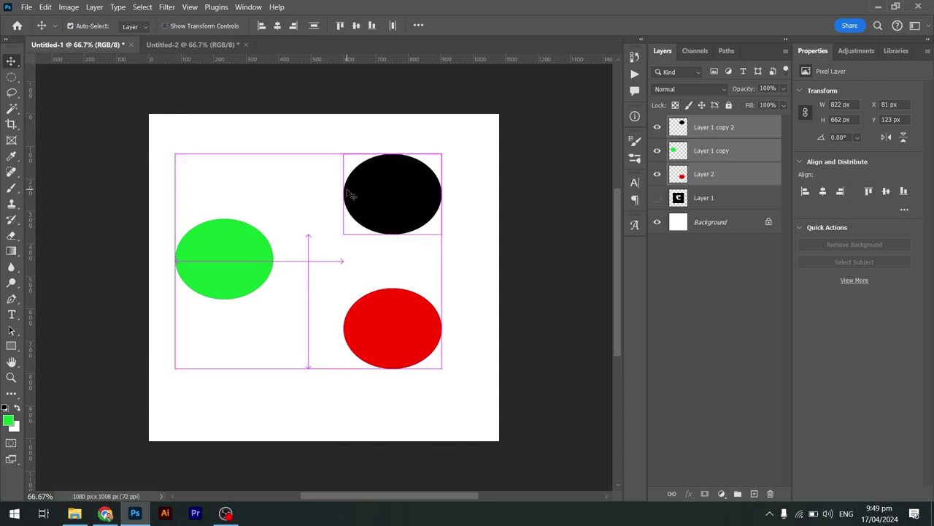
key("ctrl+w")
key("n")
key("ctrl+w")
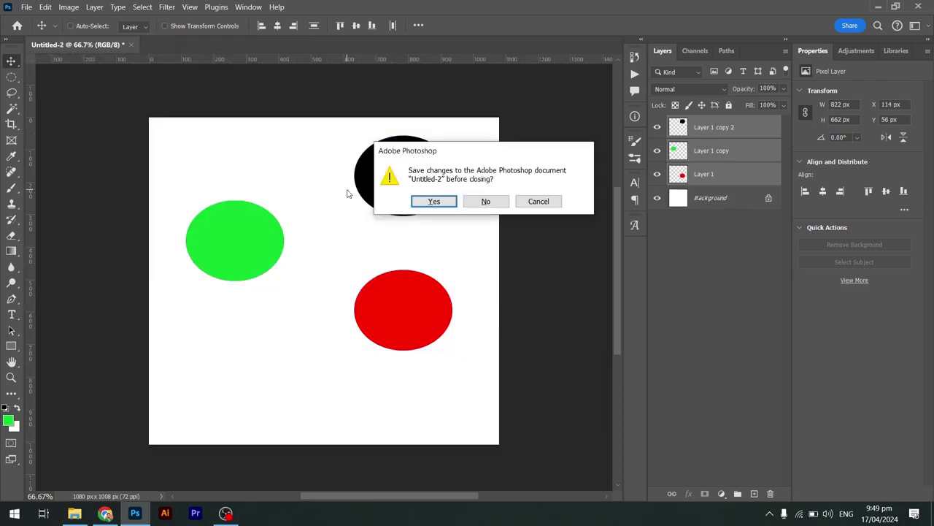
key("Escape")
key("Delete")
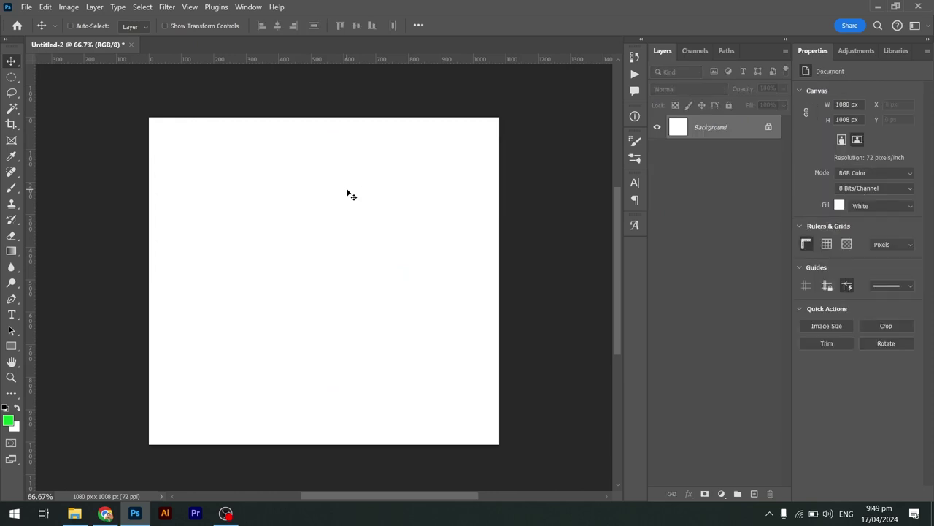
key("d")
Step: Minimise Photoshop and open the Quick Access folder from the desktop
key("super+d")
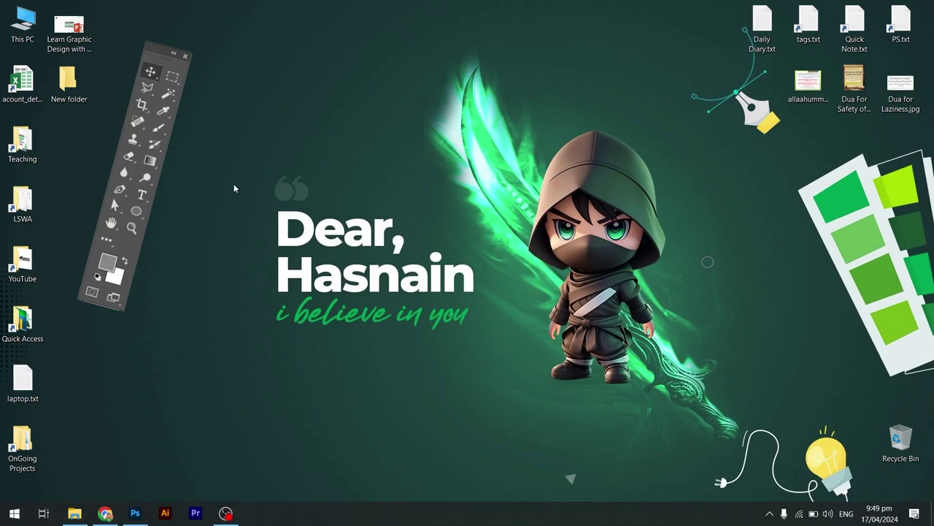
mouse_move(900, 88)
left_mouse_down()
mouse_move(517, 216)
mouse_move(621, 235)
left_mouse_up()
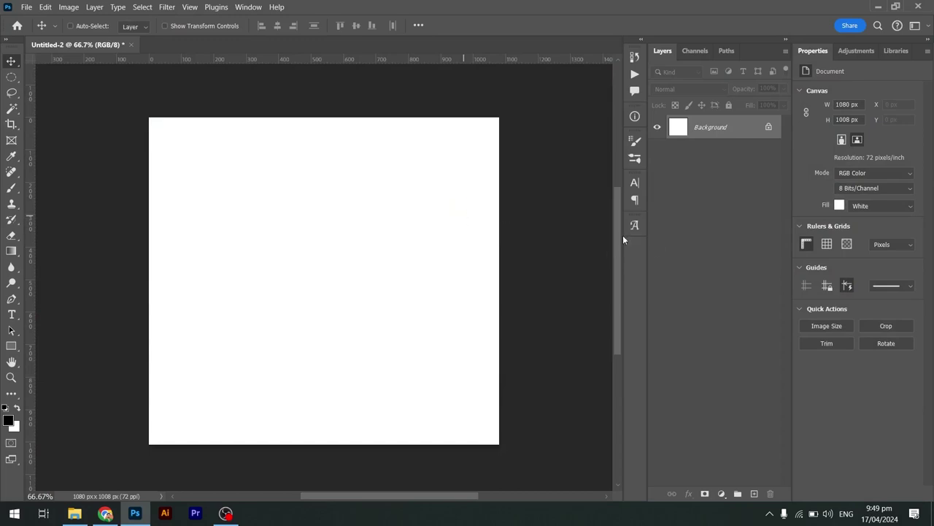
key("super+d")
left_click(695, 115)
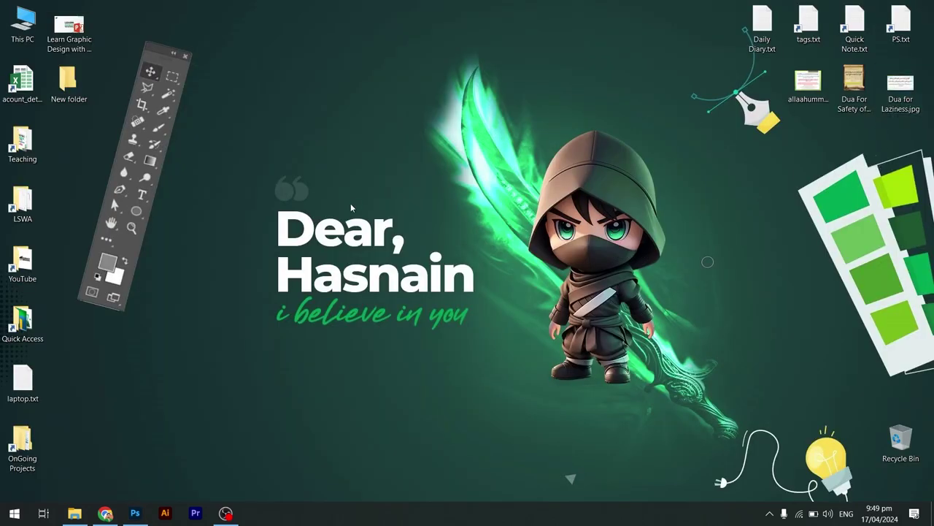
double_click(23, 319)
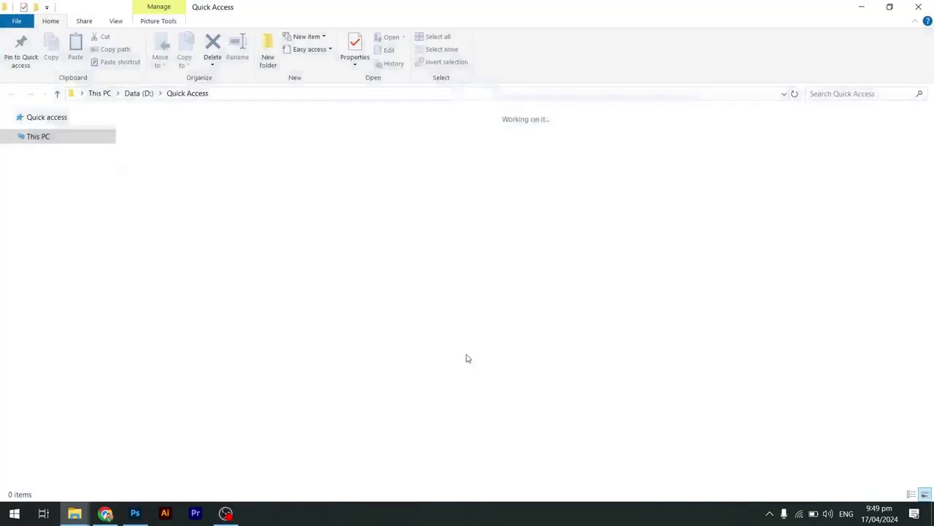
Step: Place and scale the Level 01 image on the canvas, then remove it again
left_click_drag(226, 241, 475, 307)
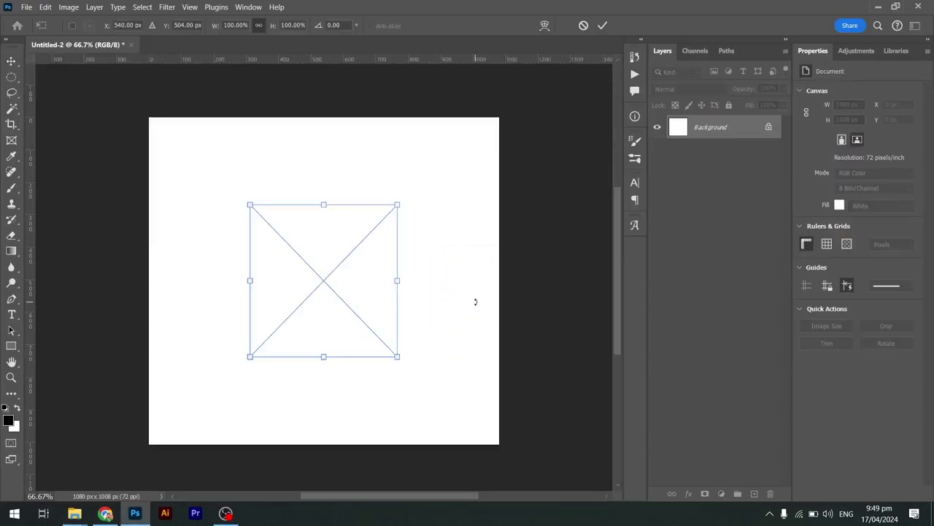
key("Return")
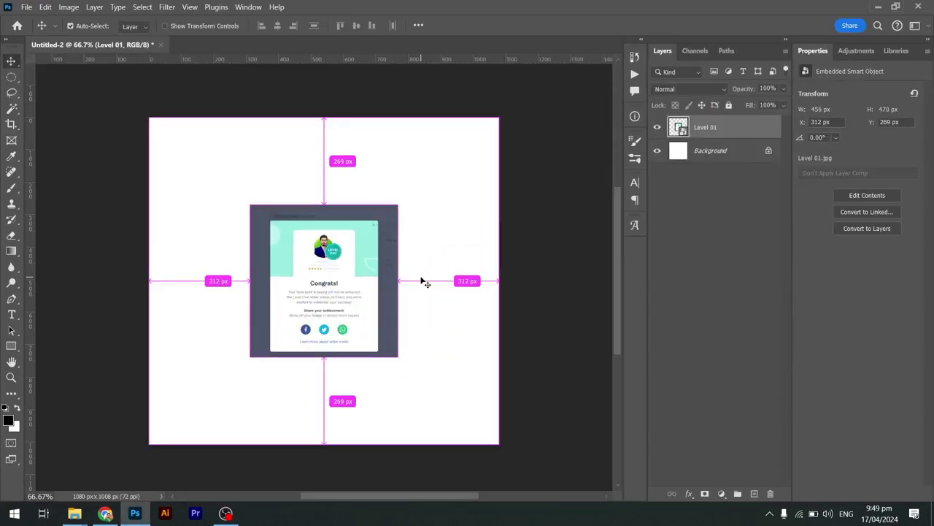
key("ctrl+t")
mouse_move(400, 207)
left_mouse_down()
mouse_move(548, 93)
mouse_move(486, 146)
left_mouse_up()
key("Return")
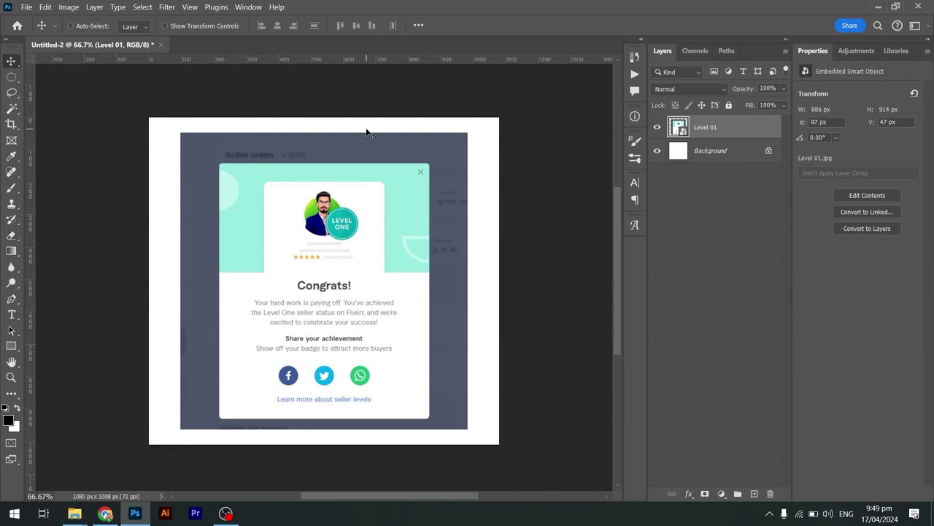
key("ctrl+t")
key("ctrl+w")
key("Escape")
key("Delete")
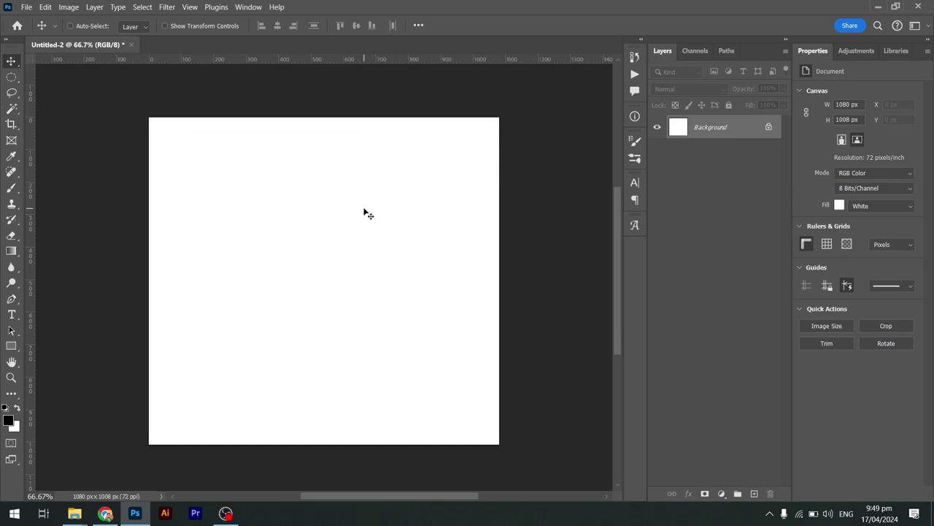
Step: Place Level 01 again as a smart object, then close Untitled-2 without saving
key("alt+Tab")
left_click_drag(219, 233, 326, 277)
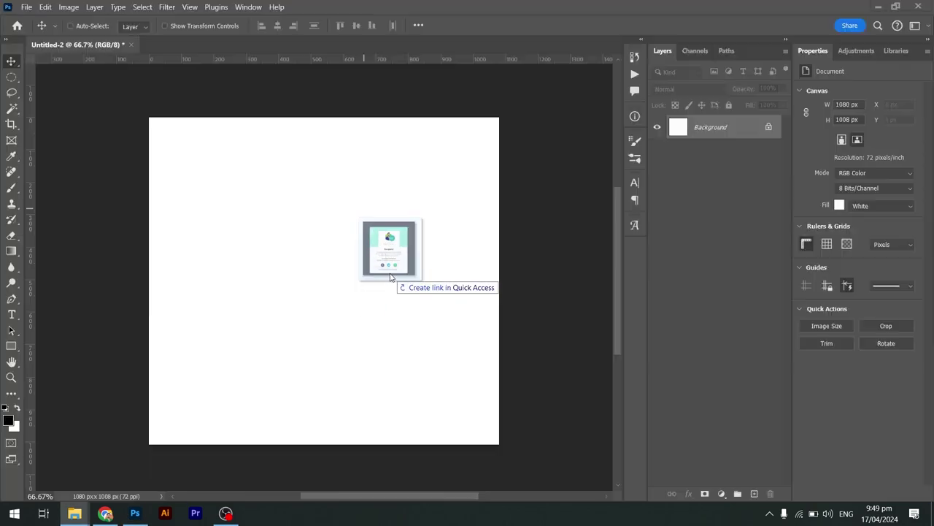
key("alt+Tab")
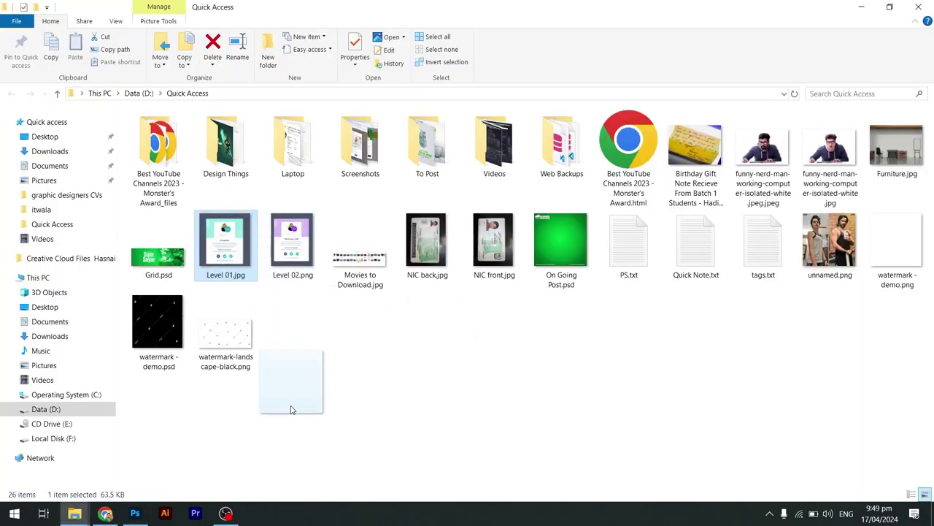
mouse_move(326, 277)
left_mouse_down()
mouse_move(196, 489)
mouse_move(277, 331)
left_mouse_up()
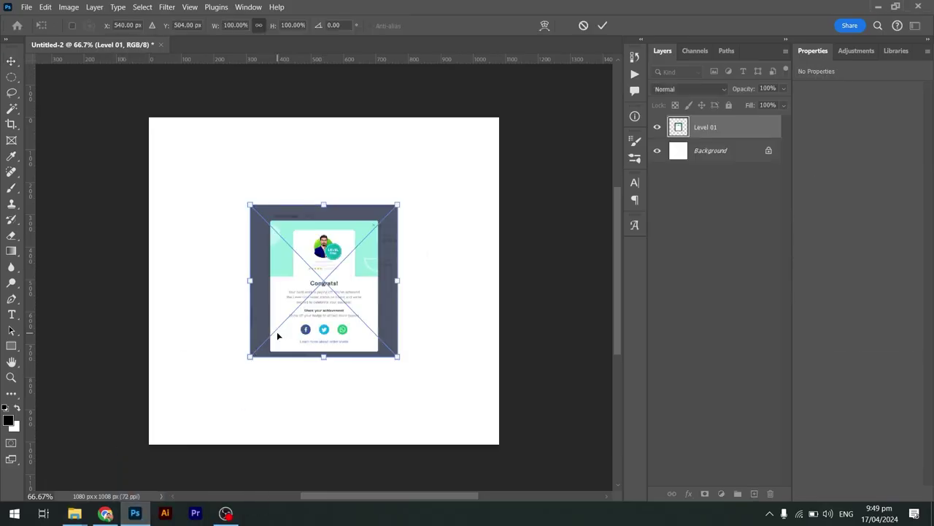
key("Return")
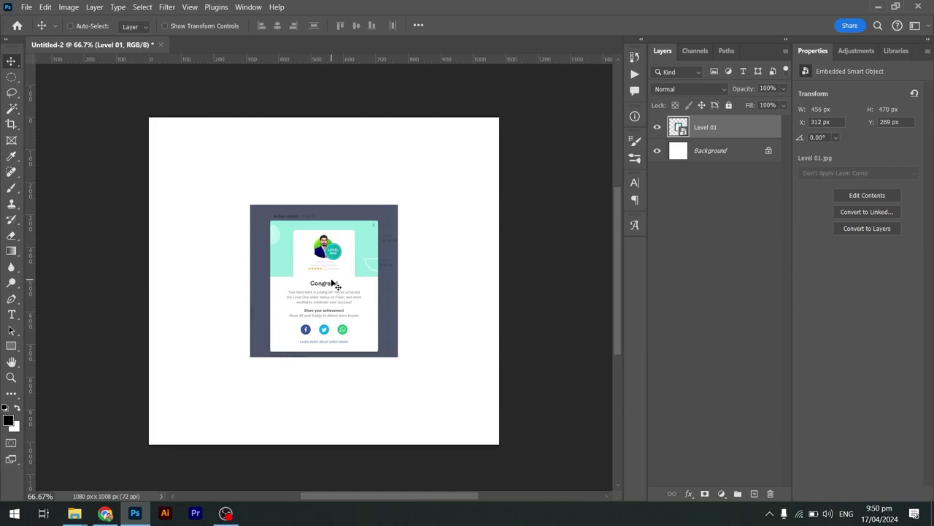
key("ctrl+w")
key("n")
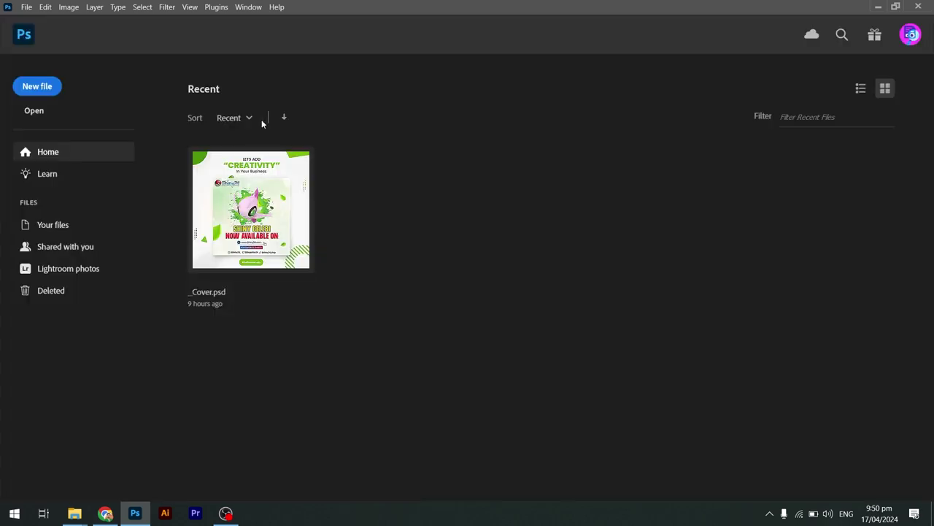
Step: Browse to YouTube > Thumbnails > 1x and open the Swirl Logo thumbnail in Photoshop
key("super+d")
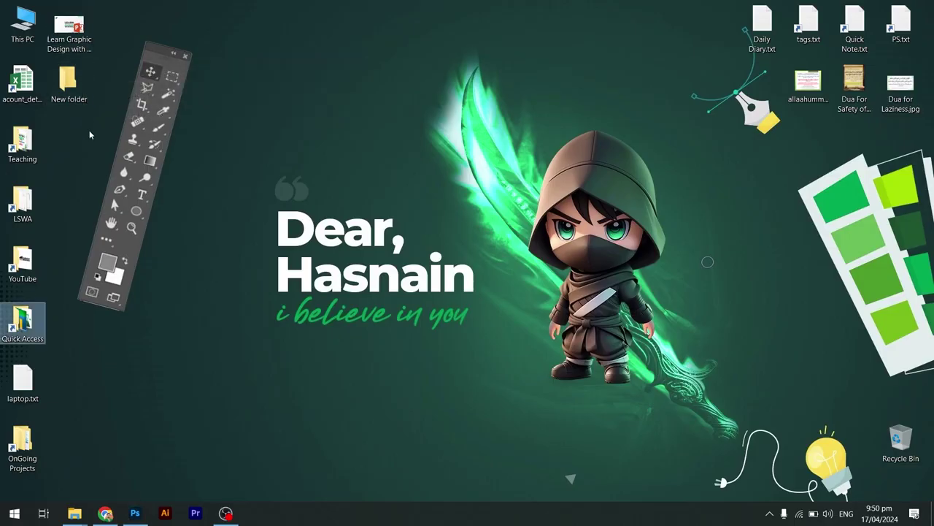
double_click(22, 143)
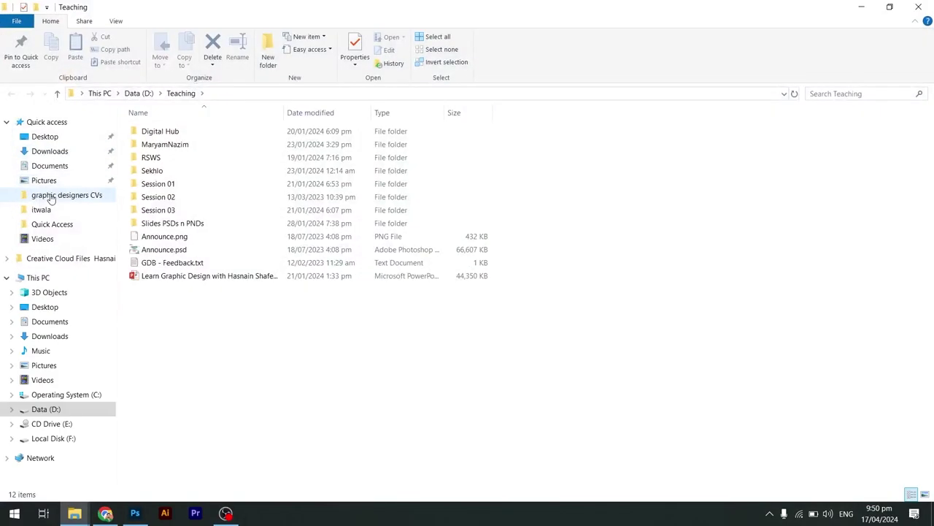
key("super+d")
double_click(21, 257)
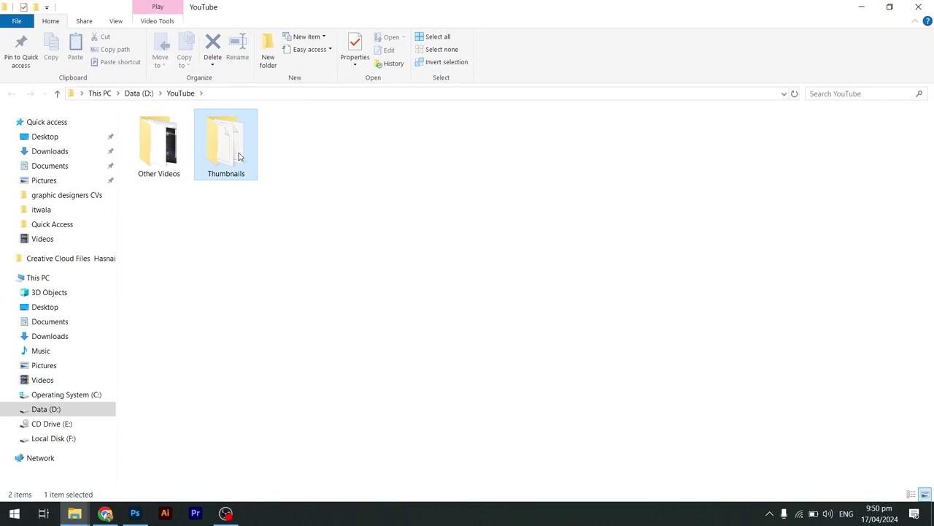
double_click(234, 156)
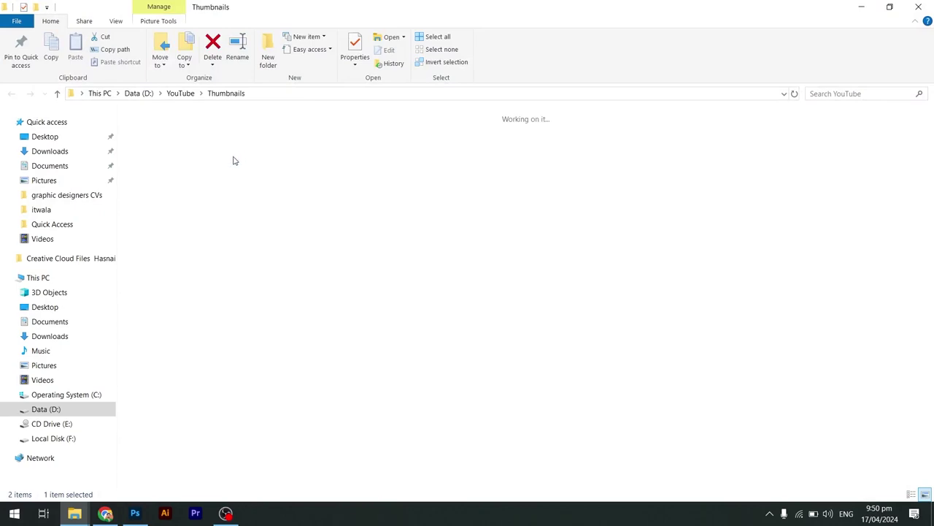
left_click(226, 164)
double_click(226, 162)
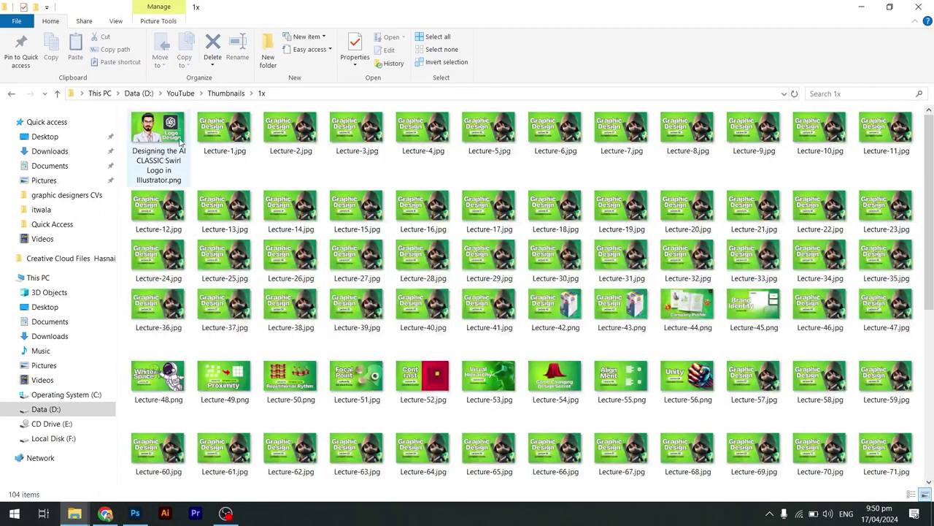
mouse_move(182, 148)
left_mouse_down()
mouse_move(398, 349)
mouse_move(467, 229)
left_mouse_up()
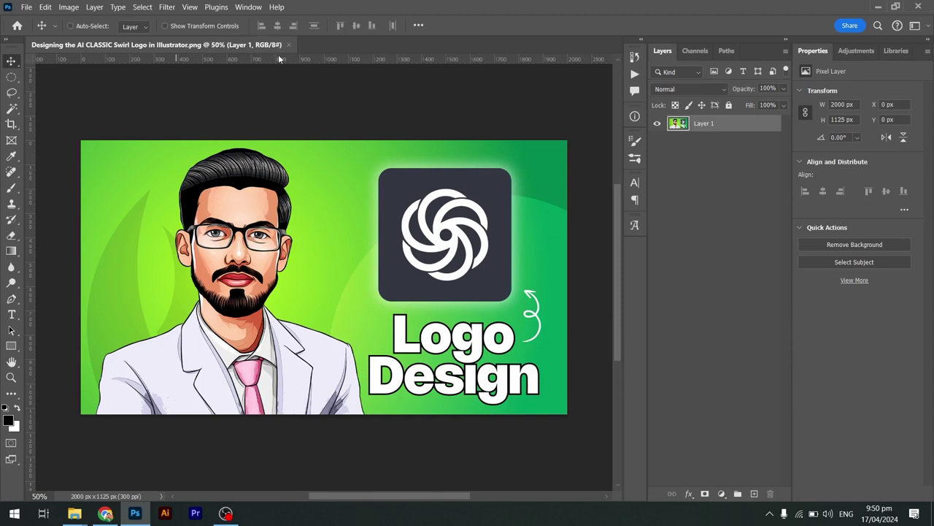
Step: Place Lecture-52.png into the open document and toggle its layer visibility
key("alt+Tab")
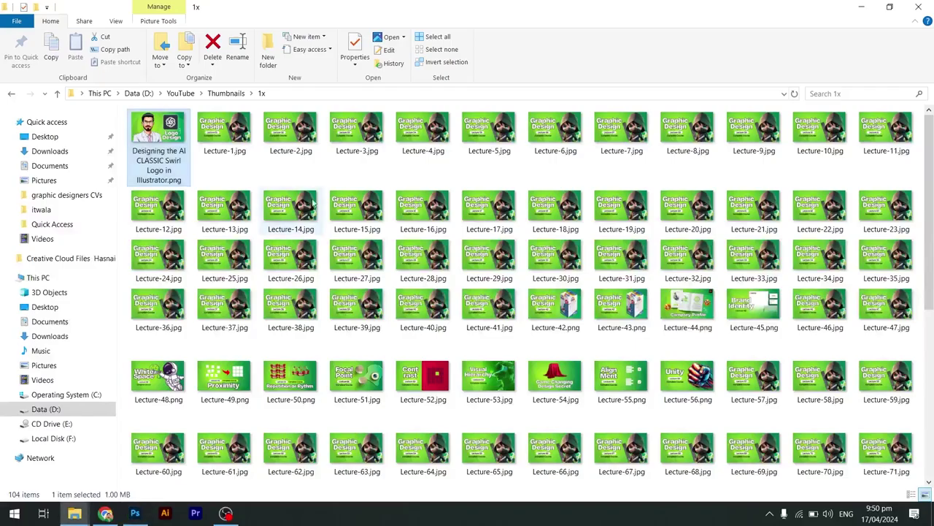
mouse_move(423, 376)
left_mouse_down()
mouse_move(323, 422)
mouse_move(317, 288)
left_mouse_up()
key("Return")
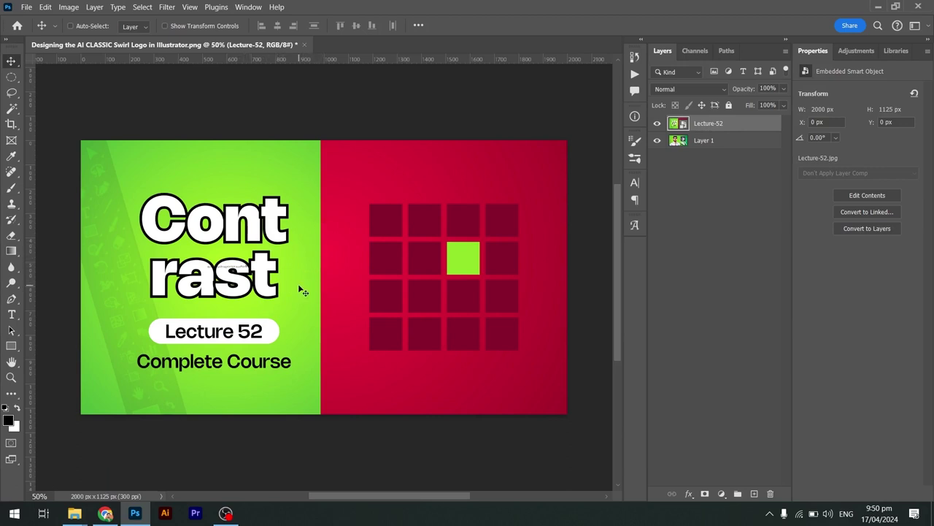
left_click(656, 127)
Step: Open Lecture-1.jpg, then close it and the Swirl Logo document without saving
key("alt+Tab")
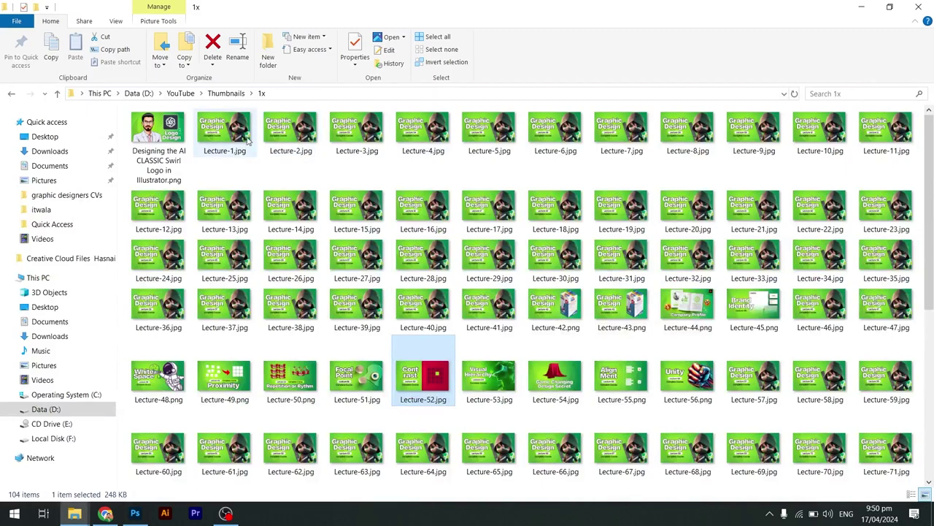
left_click_drag(241, 128, 142, 517)
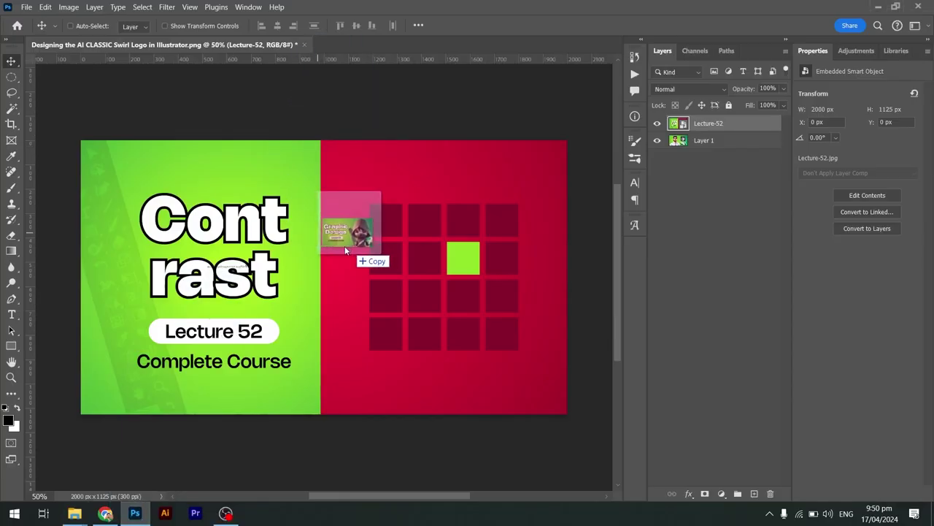
mouse_move(141, 516)
left_mouse_down()
mouse_move(344, 267)
mouse_move(499, 211)
mouse_move(452, 49)
left_mouse_up()
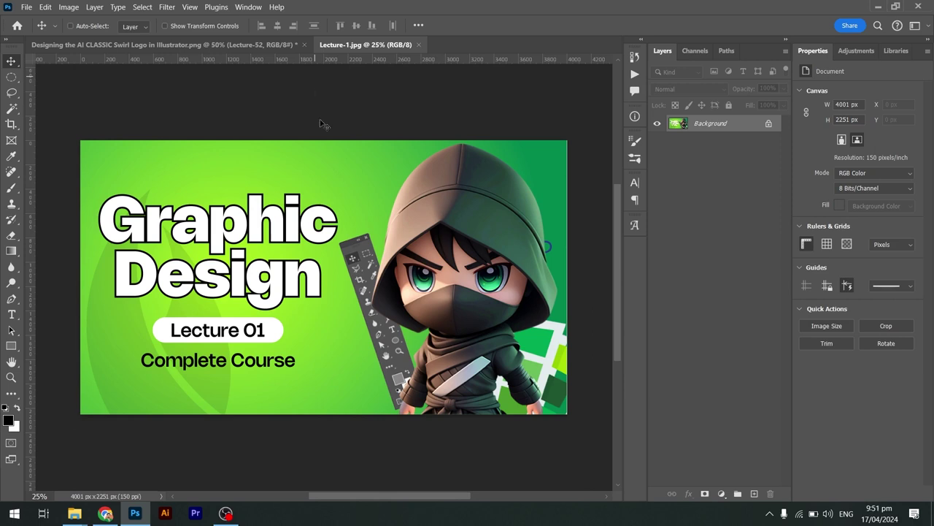
key("alt+Tab")
key("alt+Tab")
key("alt+Tab")
key("alt+Tab")
key("ctrl+w")
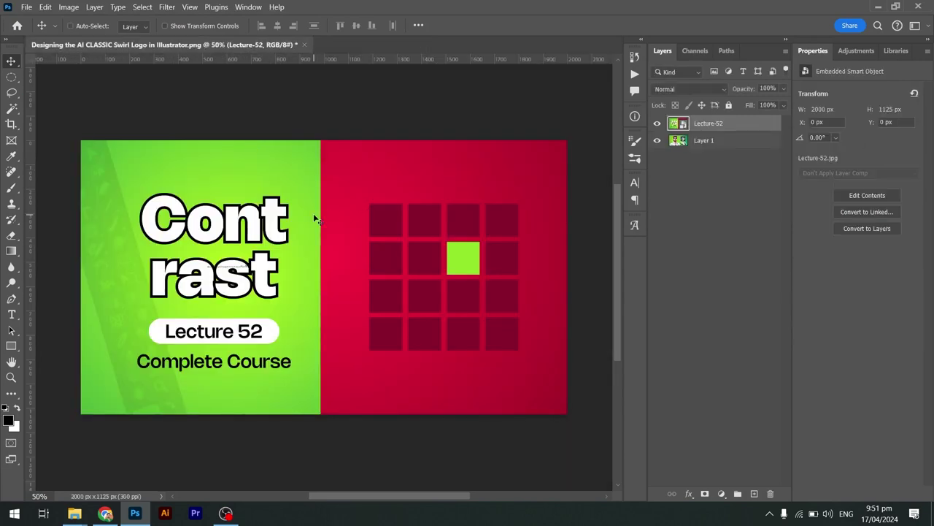
key("ctrl+w")
left_click(496, 201)
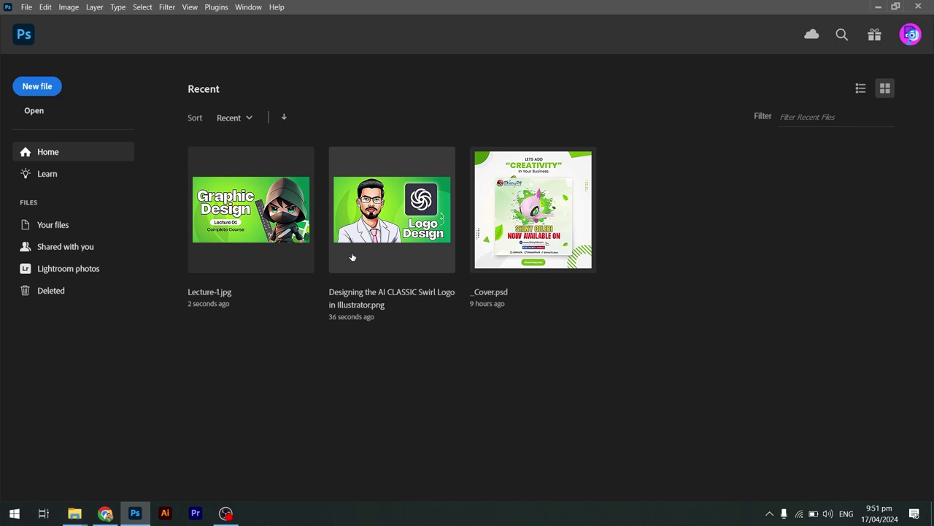
Step: Reopen the Swirl Logo image from File Explorer as a single-layer document
key("alt+Tab")
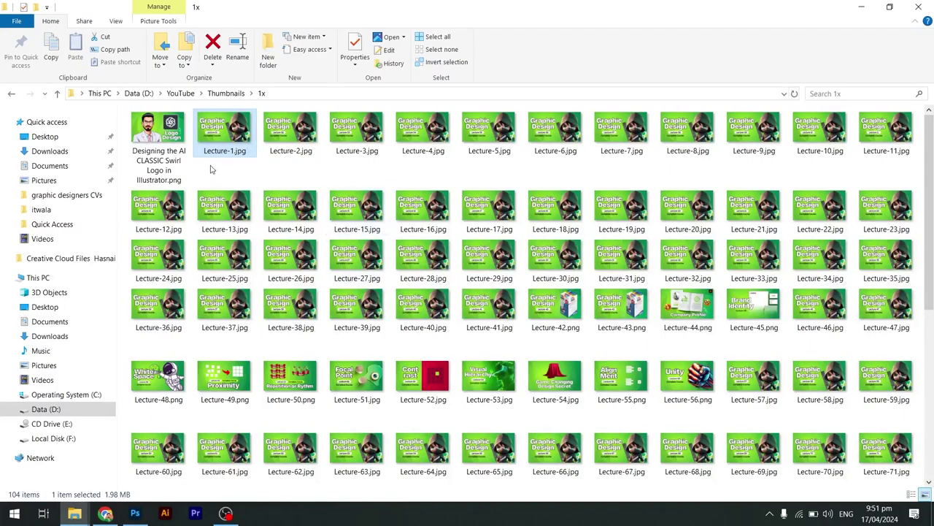
mouse_move(159, 138)
left_mouse_down()
mouse_move(257, 234)
mouse_move(347, 135)
left_mouse_up()
key("alt+Tab")
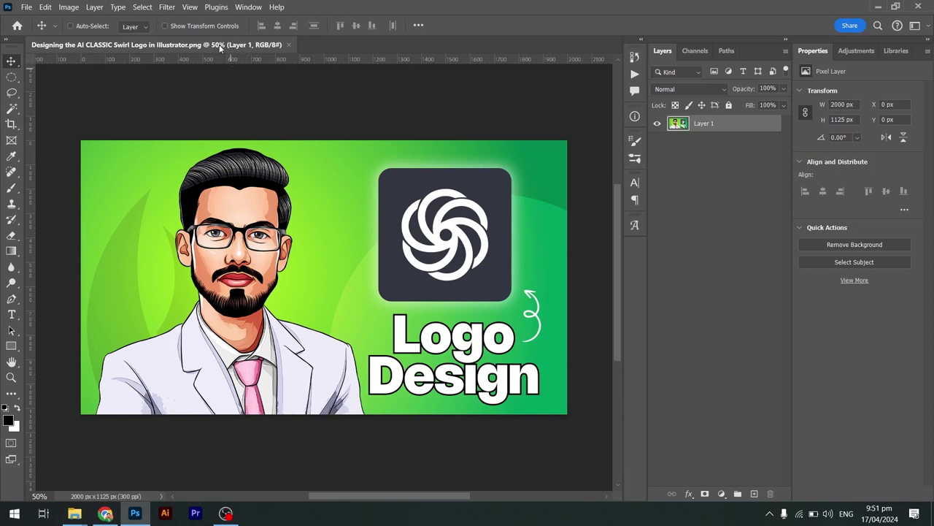
Step: In Image Size, inspect the 2000 px width and 300 ppi resolution in pixels and inches
left_click(70, 9)
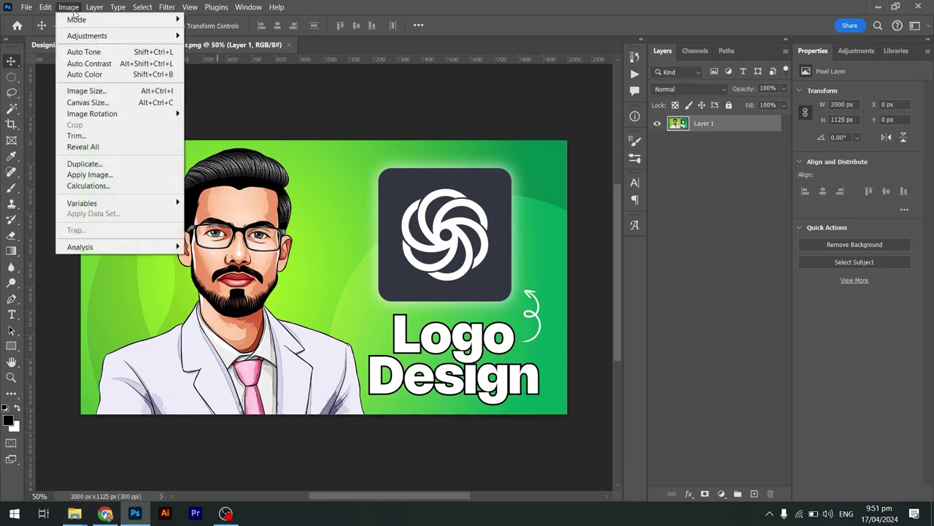
left_click(81, 93)
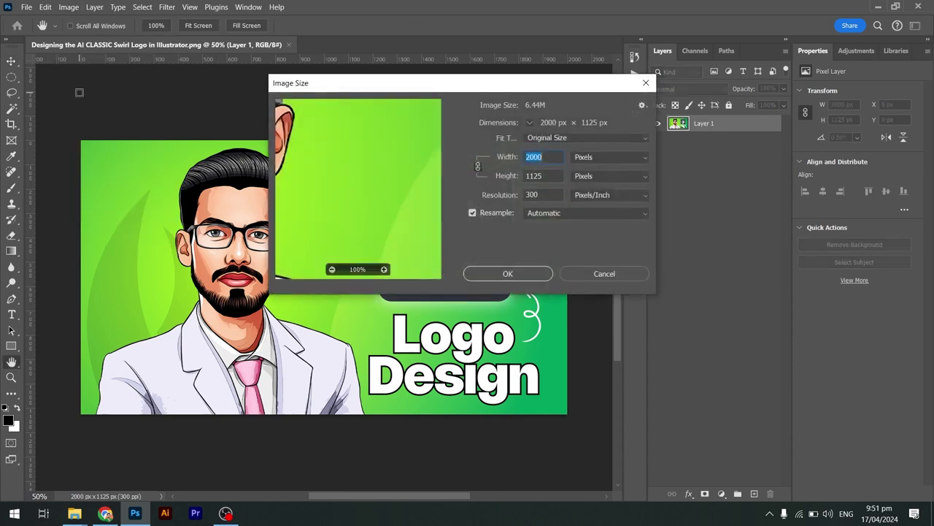
left_click(610, 157)
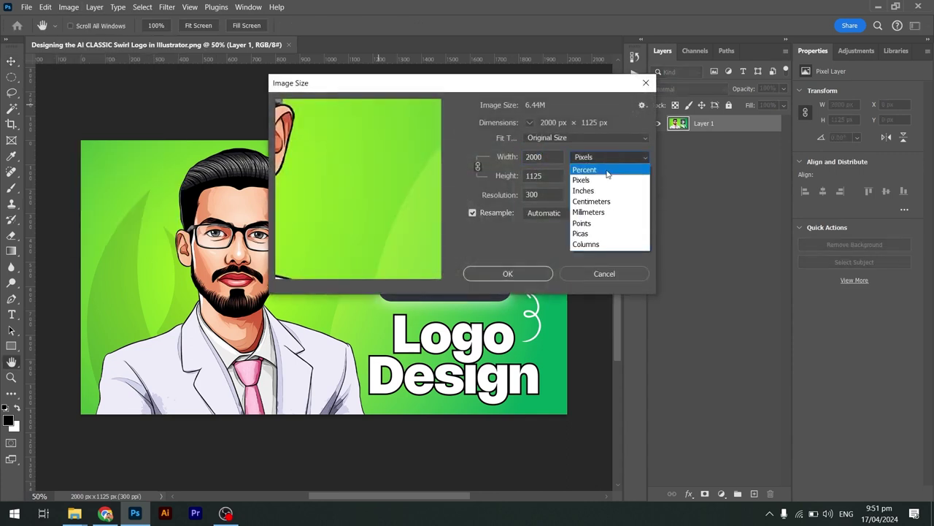
left_click(589, 178)
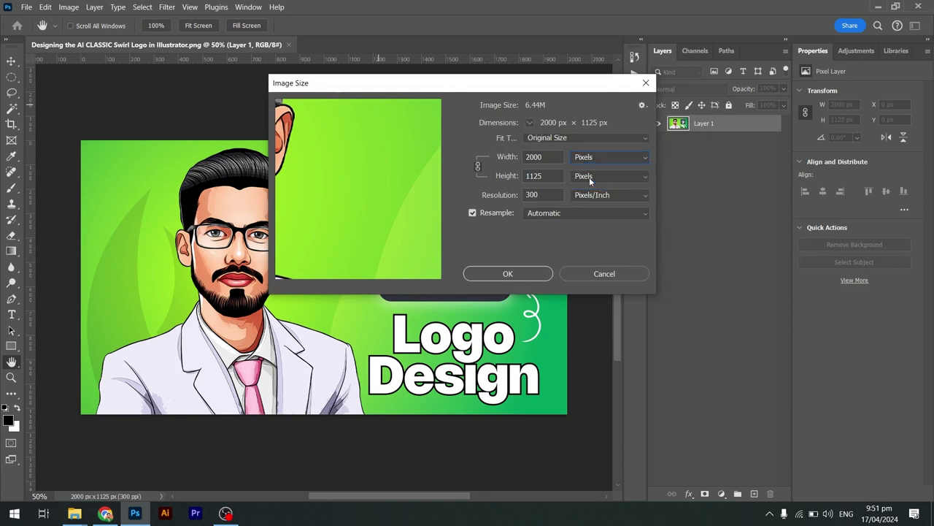
mouse_move(548, 156)
left_mouse_down()
mouse_move(524, 157)
mouse_move(519, 176)
left_mouse_up()
left_click_drag(544, 195, 519, 197)
left_click(591, 157)
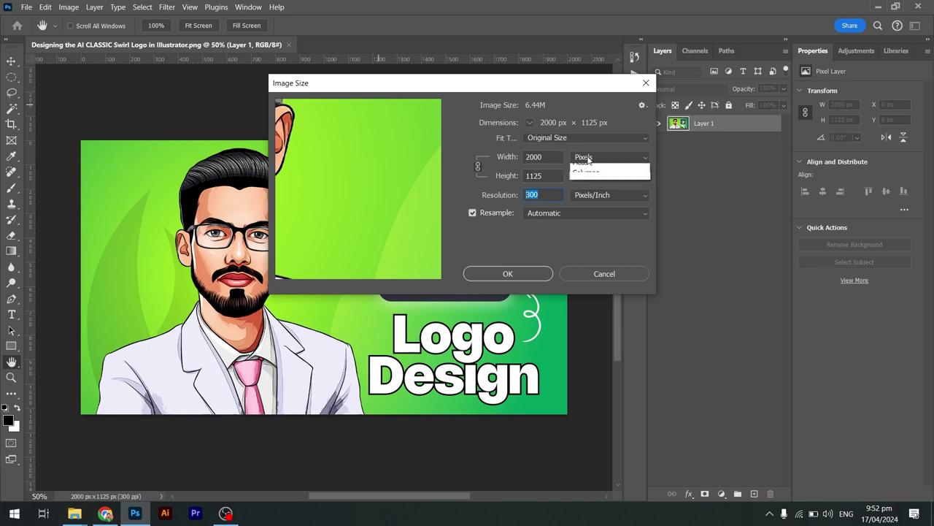
left_click(584, 187)
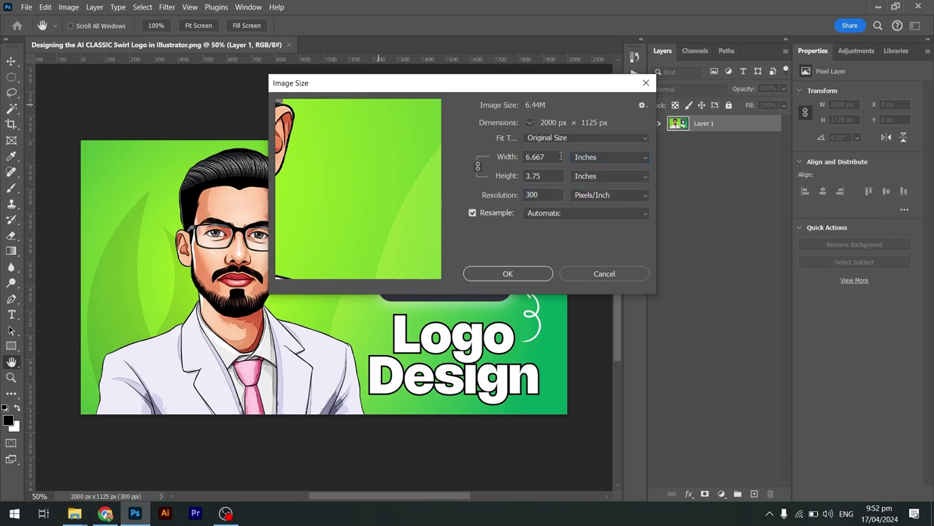
Step: Switch units back to pixels and set the width to 200, giving 200 × 113 px
double_click(535, 156)
double_click(545, 176)
double_click(538, 195)
left_click(592, 158)
left_click(582, 180)
type("200")
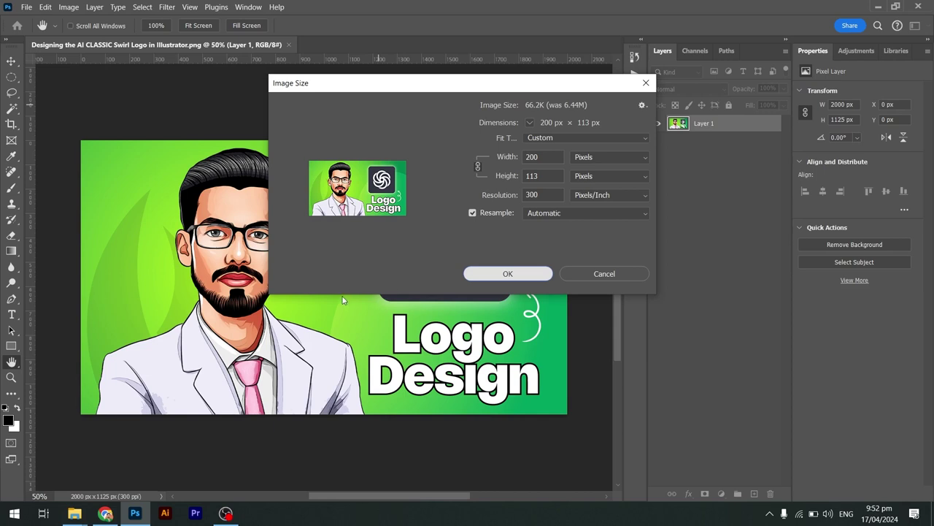
key("Return")
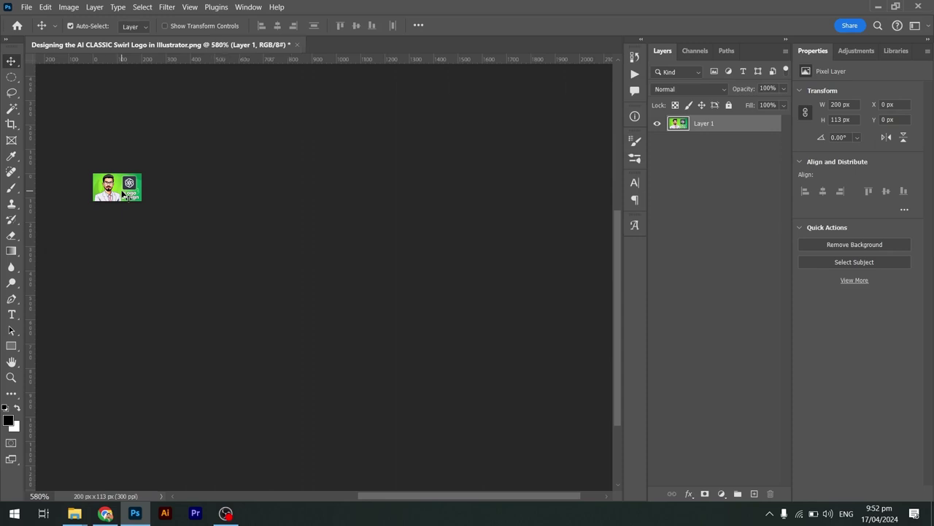
Step: Undo the resize to restore 2000 × 1125 px and fit the image on screen
key("ctrl+0")
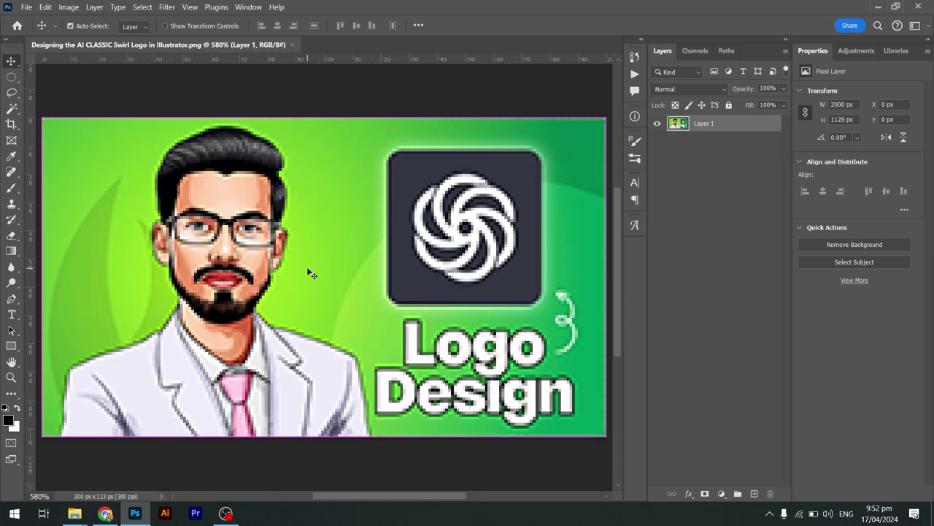
key("ctrl+z")
key("ctrl+z")
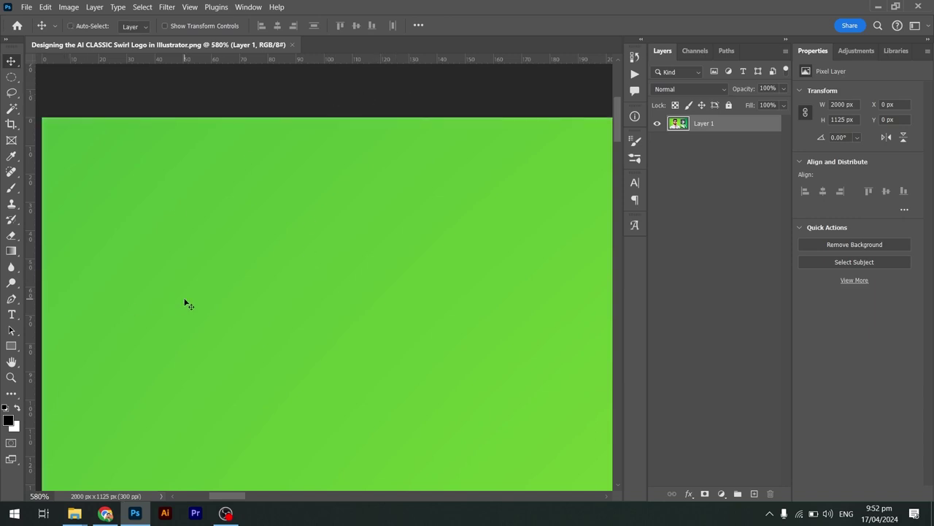
key("z")
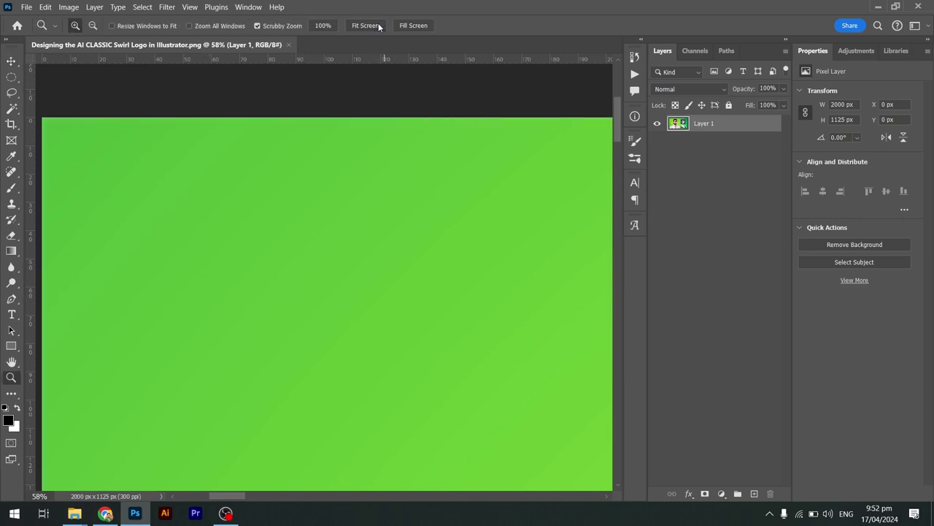
left_click(375, 25)
left_click(16, 63)
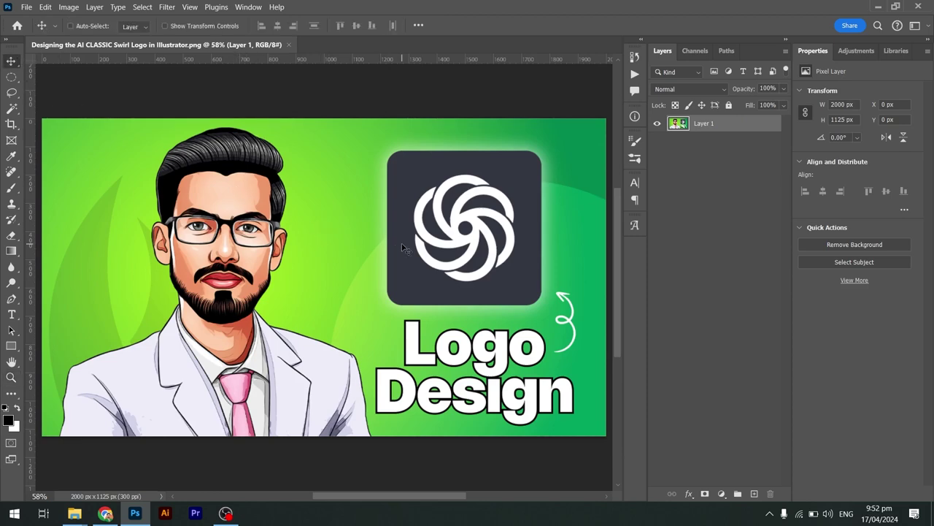
left_click(95, 7)
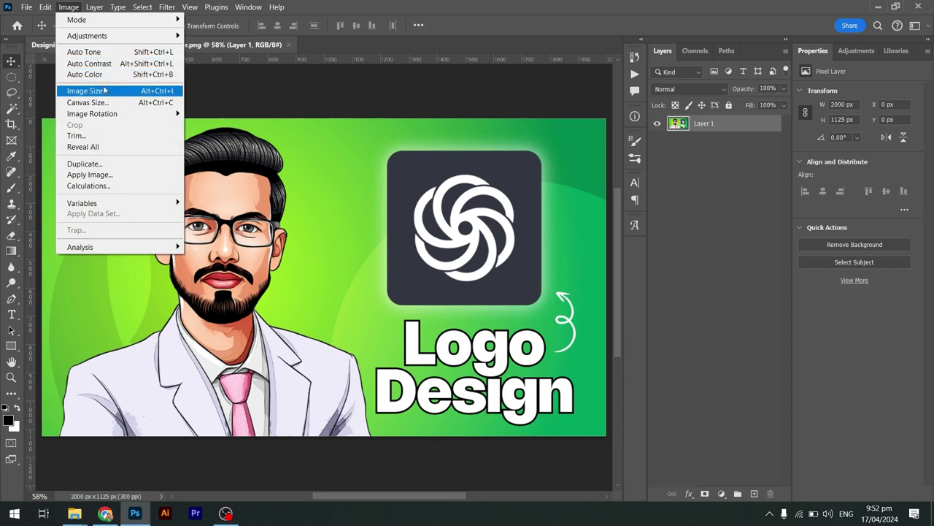
left_click(104, 90)
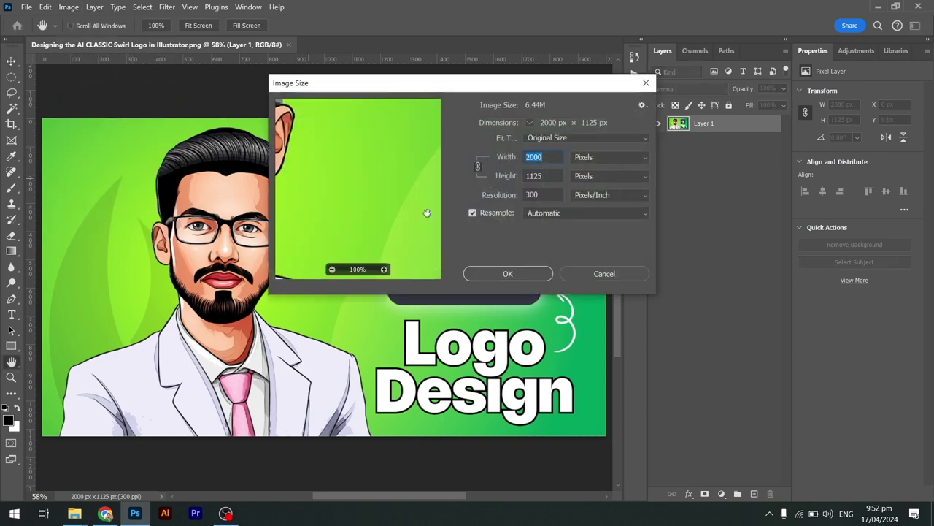
left_click(543, 160)
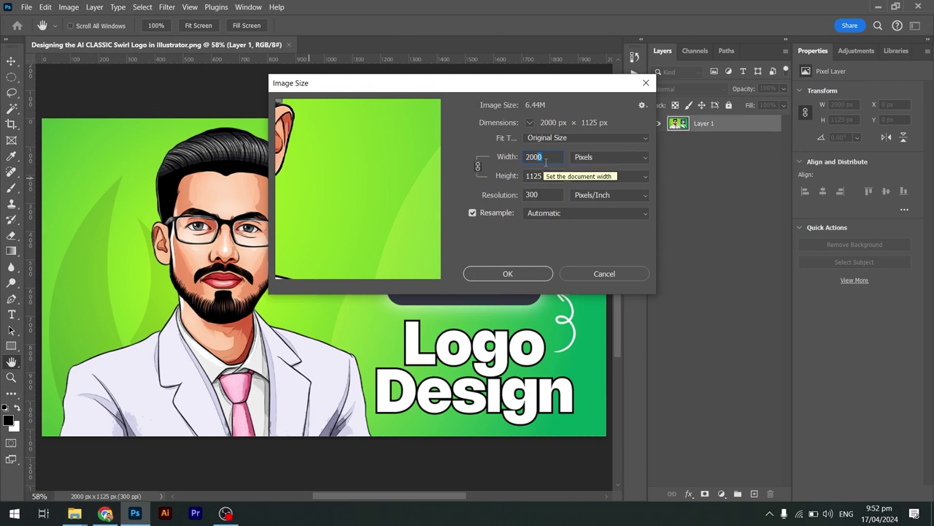
type("200")
key("Tab")
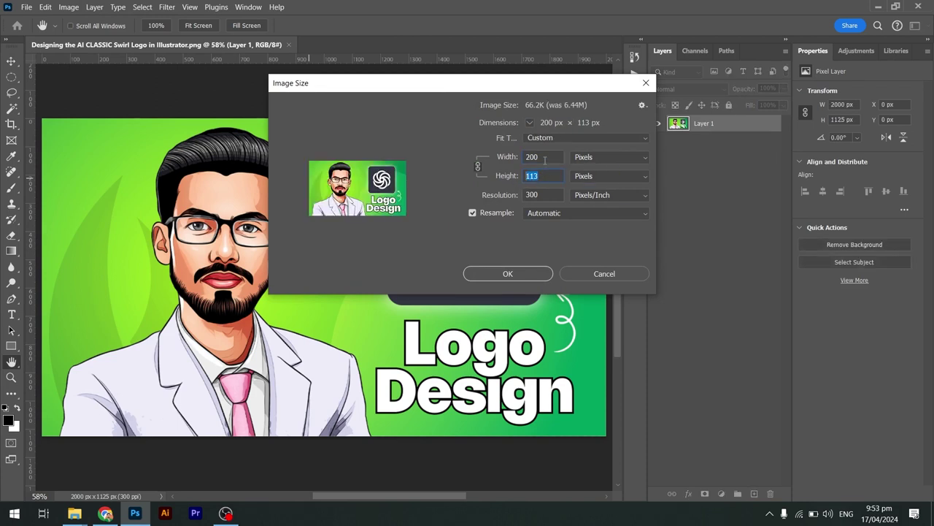
left_click(516, 158)
type("2000")
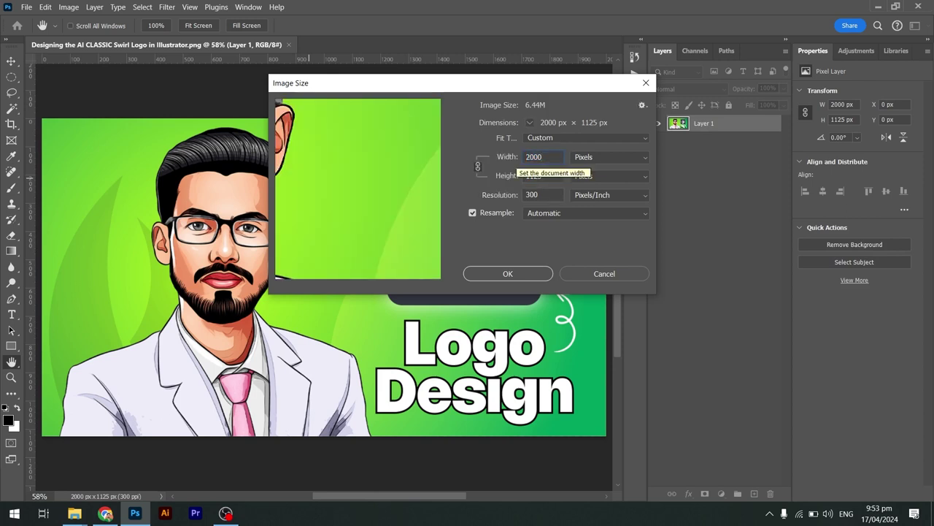
left_click_drag(543, 176, 525, 176)
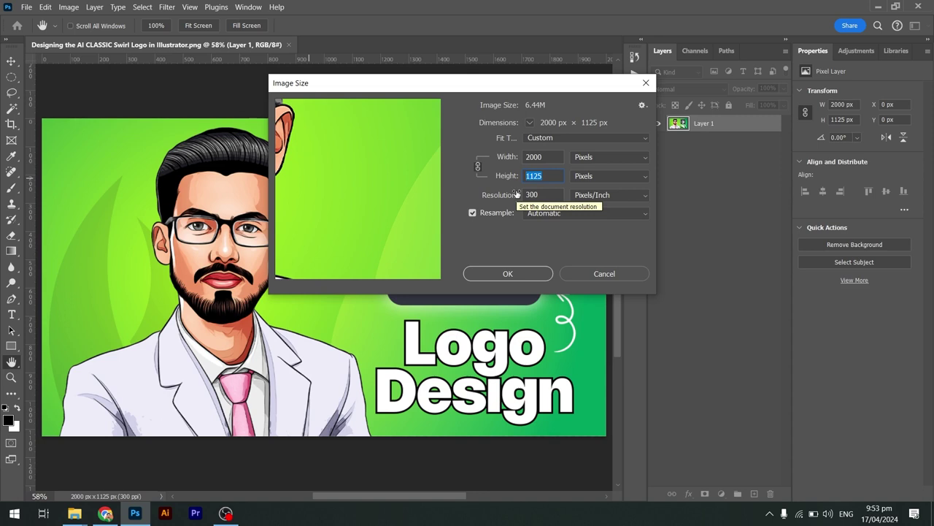
left_click(477, 166)
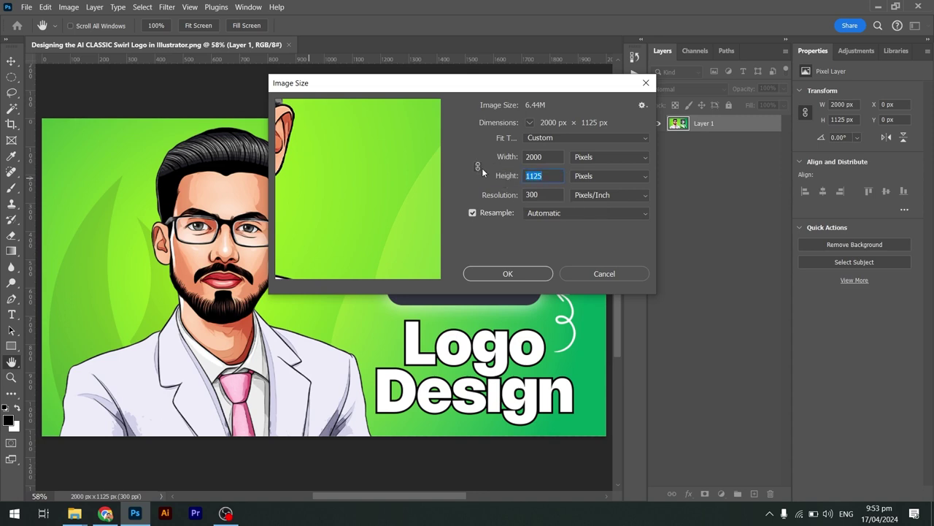
left_click(478, 169)
key("shift+Tab")
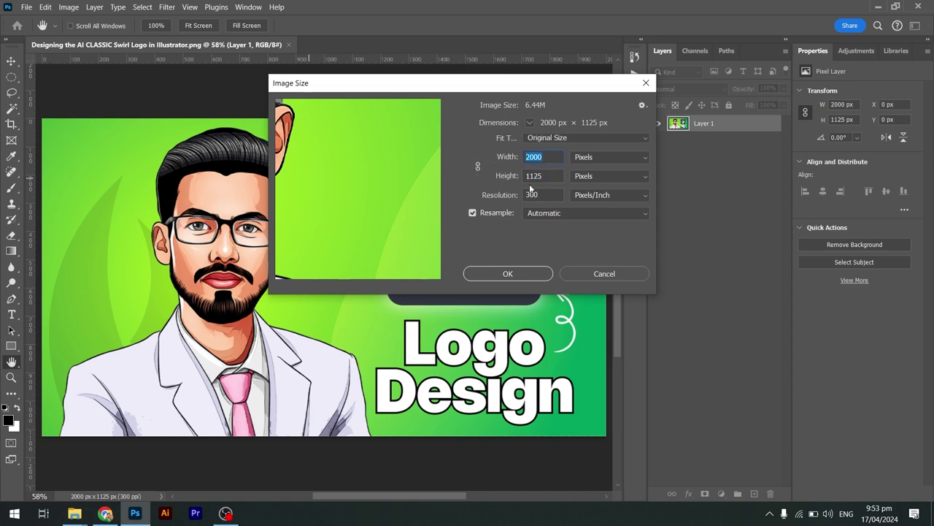
type("500")
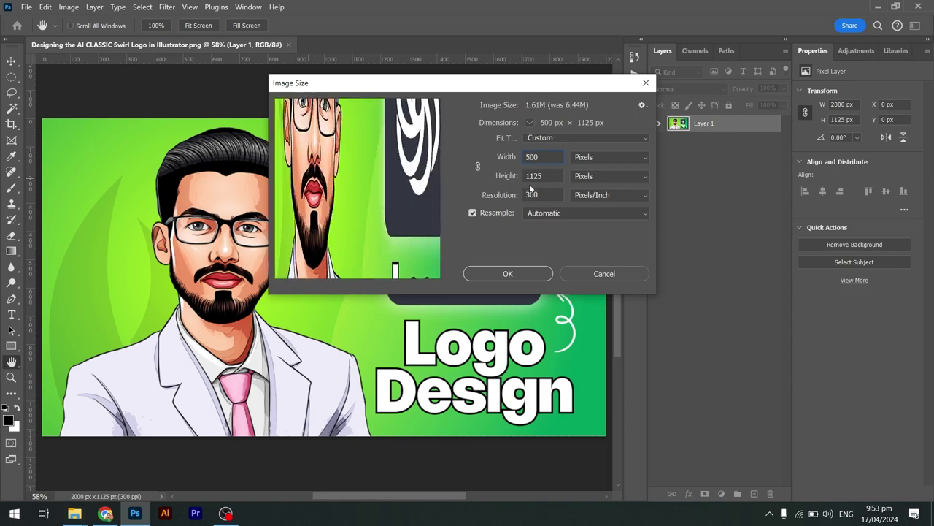
key("Tab")
key("shift+Tab")
key("Tab")
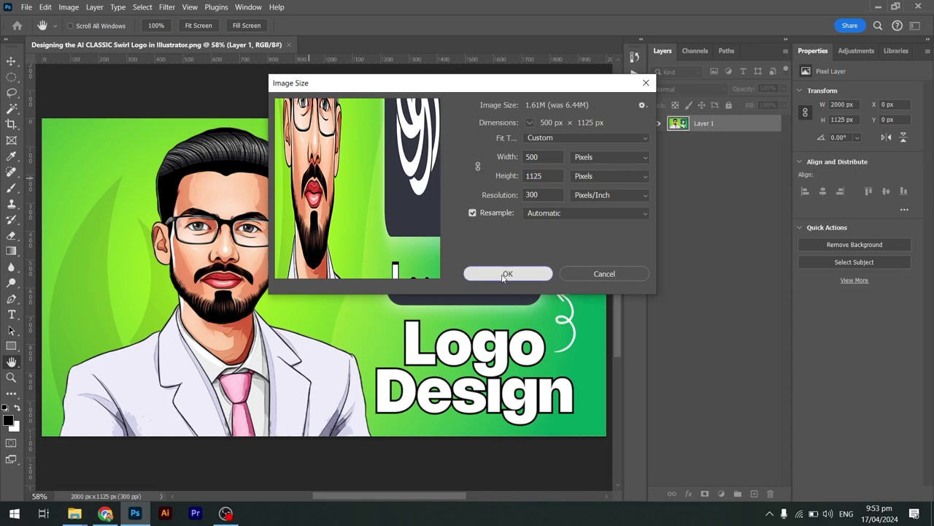
left_click(505, 273)
scroll(226, 253, "left", 3)
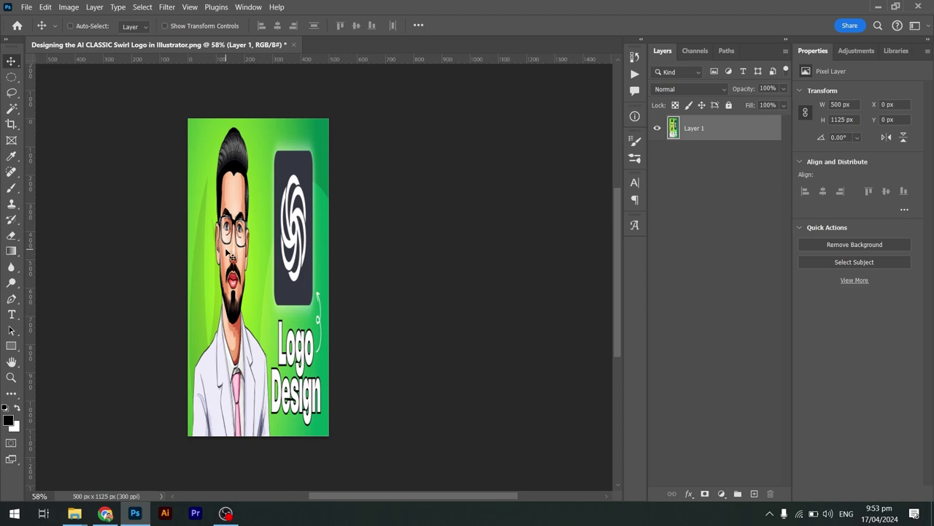
key("ctrl+z")
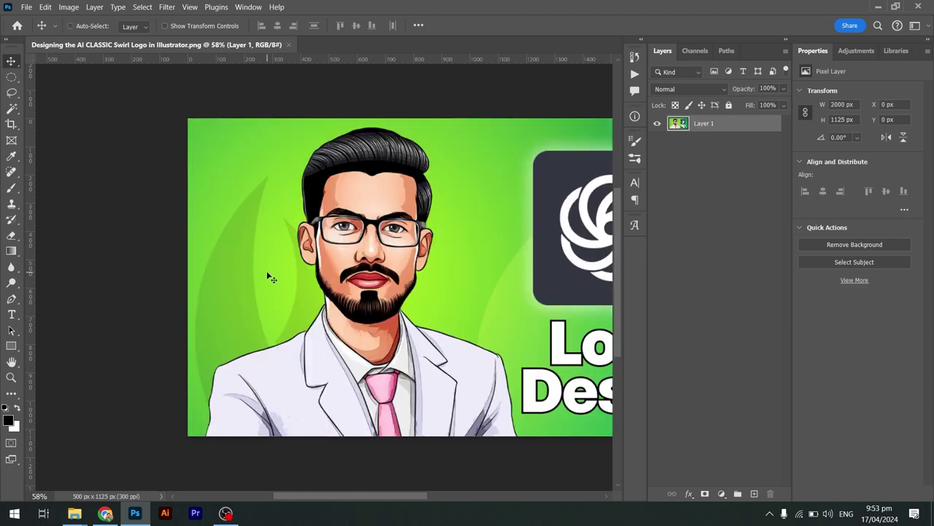
scroll(267, 275, "right", 2)
scroll(269, 276, "right", 1)
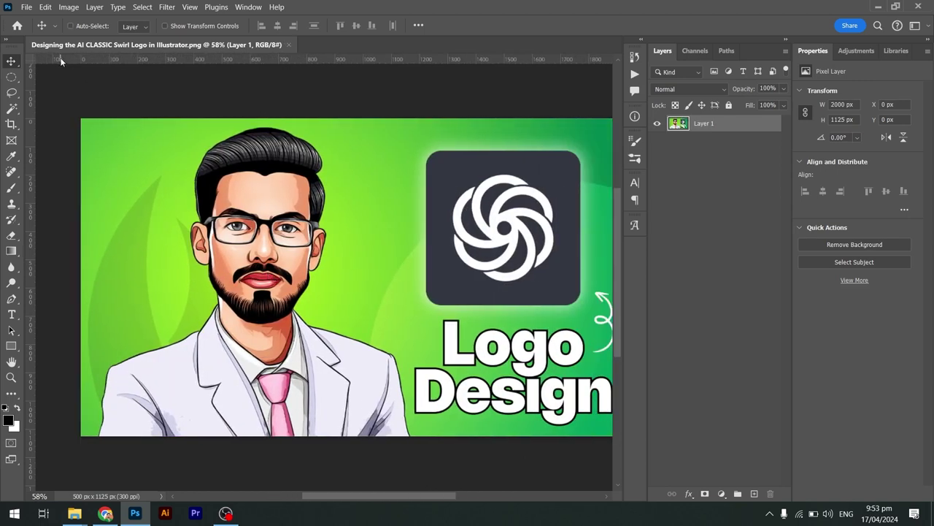
Step: Dismiss Image Size unchanged and bring up the Canvas Size settings instead
left_click(69, 7)
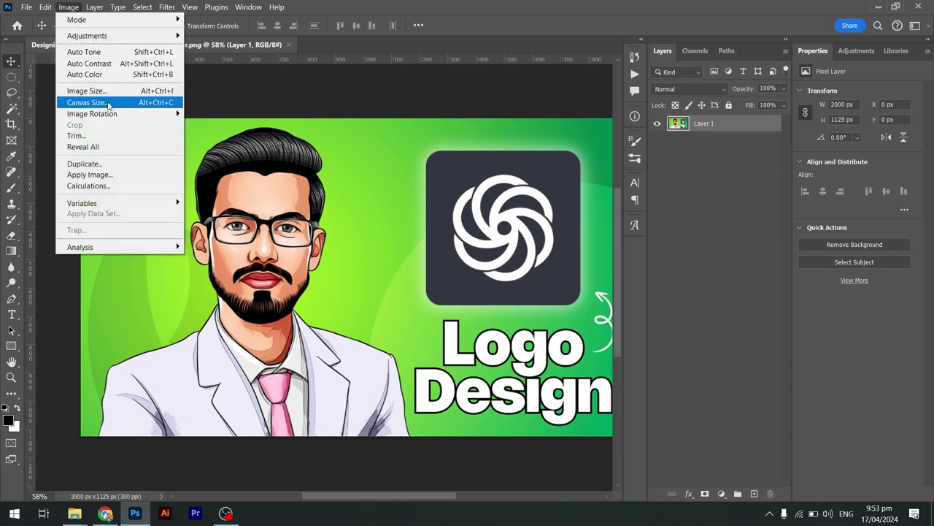
left_click(87, 90)
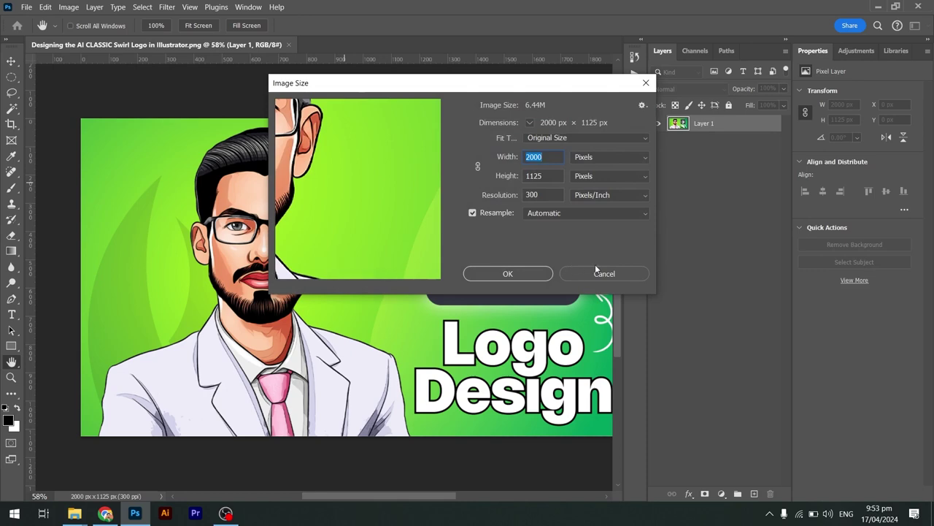
key("Escape")
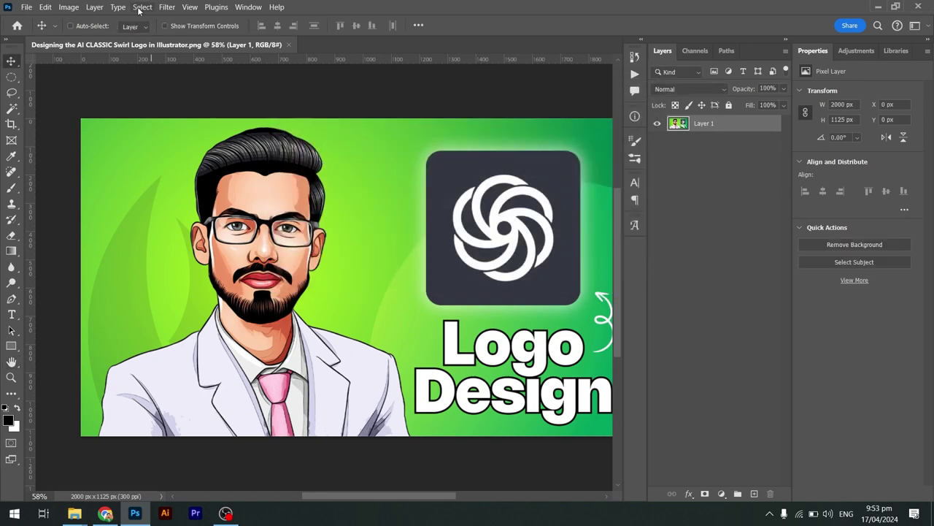
left_click(69, 7)
left_click(97, 106)
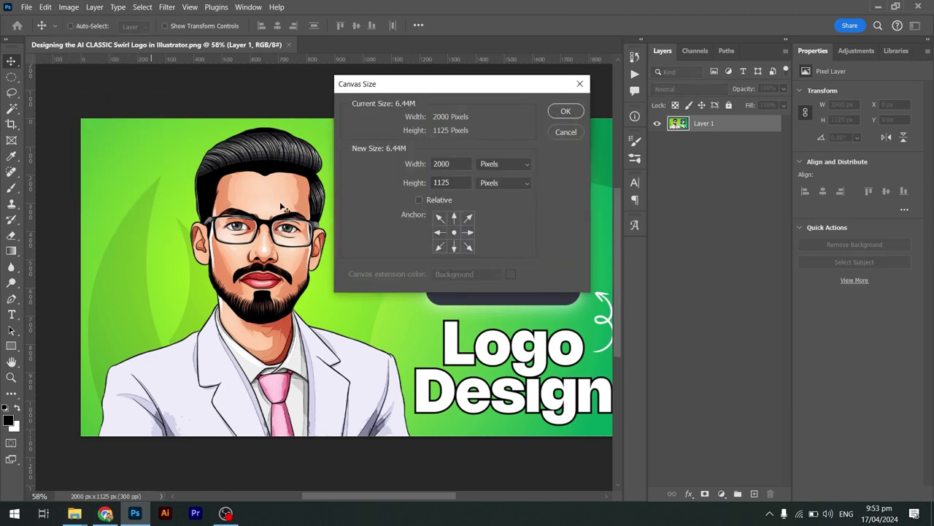
Step: Set the canvas to 2400 × 1200 px and fit it in the window
double_click(454, 165)
key("Right")
key("Left")
key("Left")
key("Left")
key("Left")
key("Delete")
type("5")
key("BackSpace")
type("4")
key("Tab")
type("1200")
key("Return")
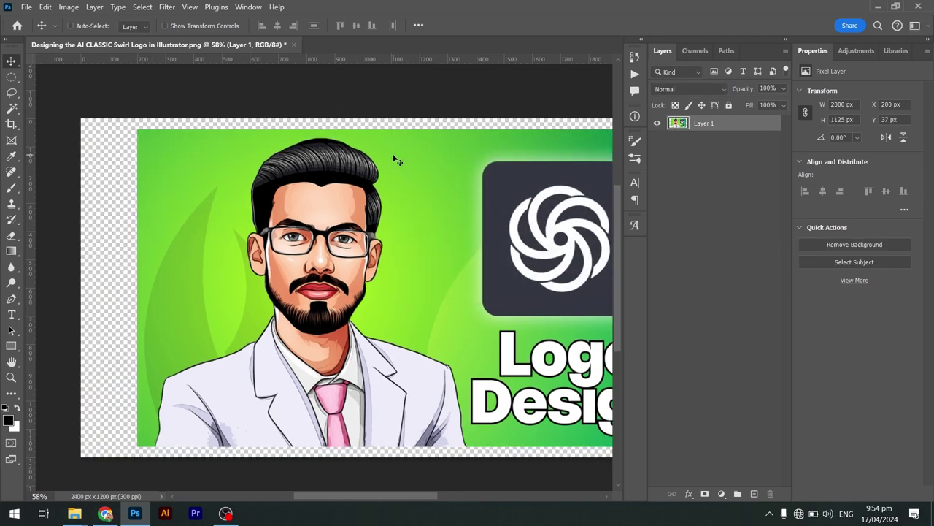
key("ctrl+0")
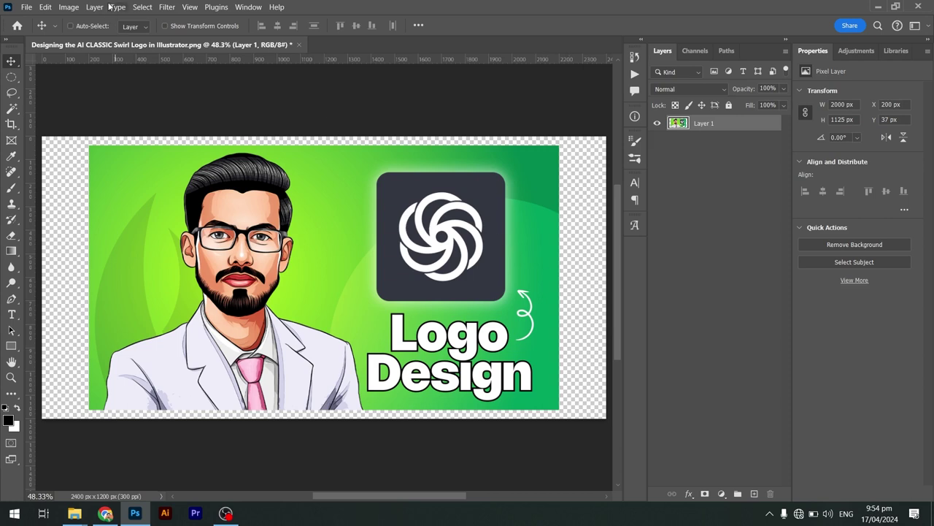
Step: Resize the canvas to 1500 × 600 px, proceeding past the clipping warning
left_click(65, 9)
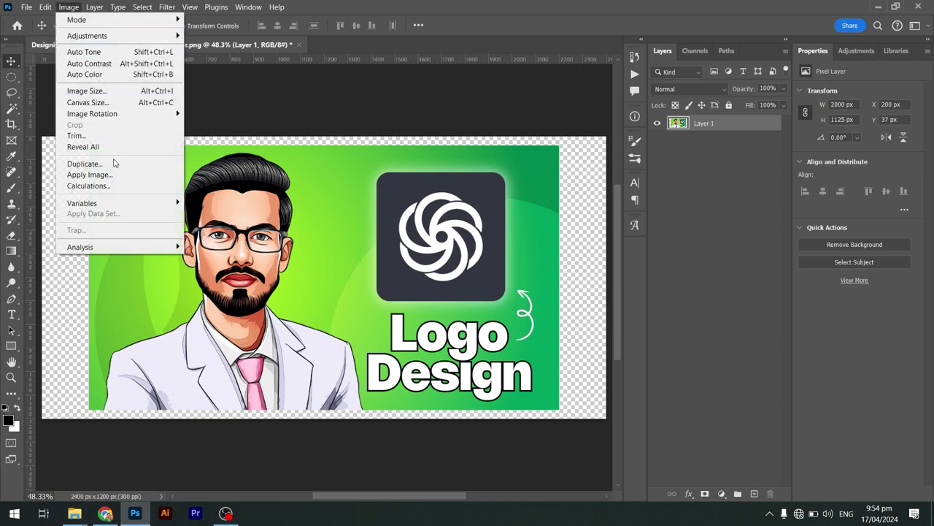
left_click(98, 104)
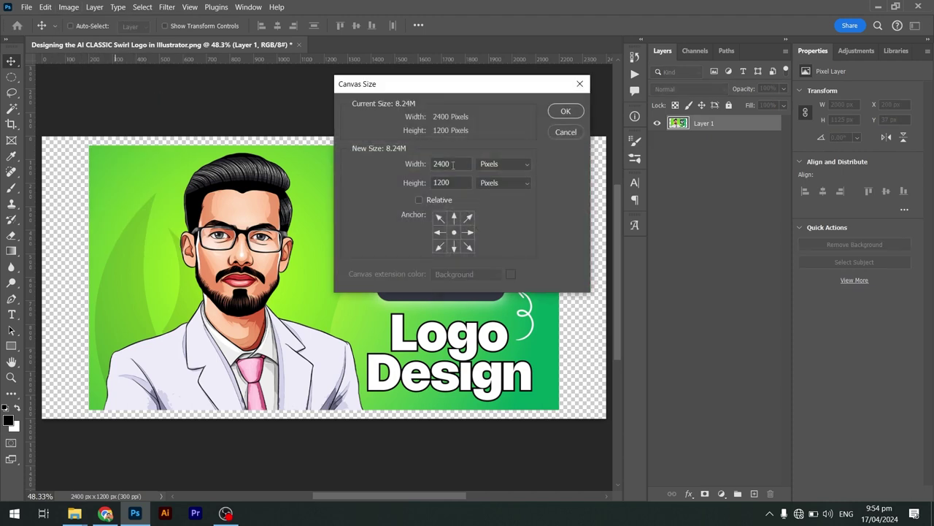
type("15")
type("00")
key("Tab")
type("60")
type("0")
left_click(562, 111)
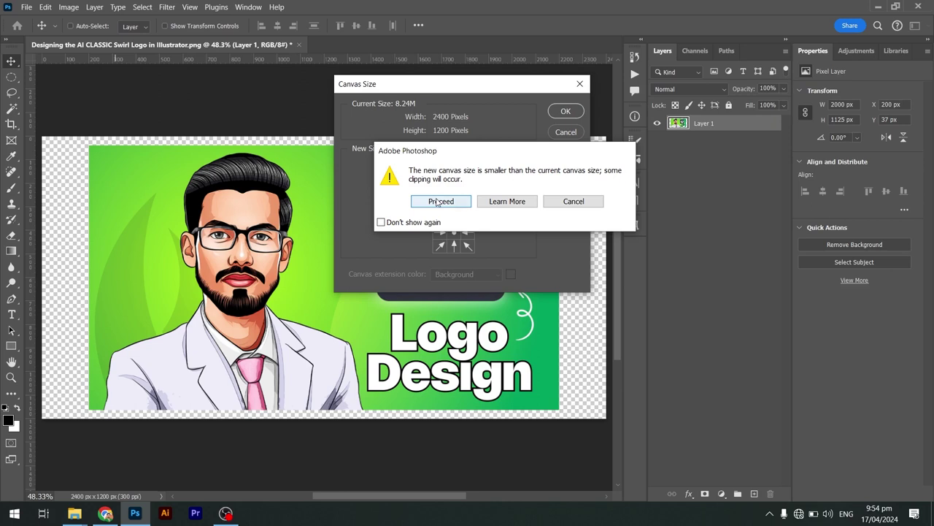
left_click(437, 203)
scroll(438, 202, "left", 2)
scroll(365, 215, "left", 1)
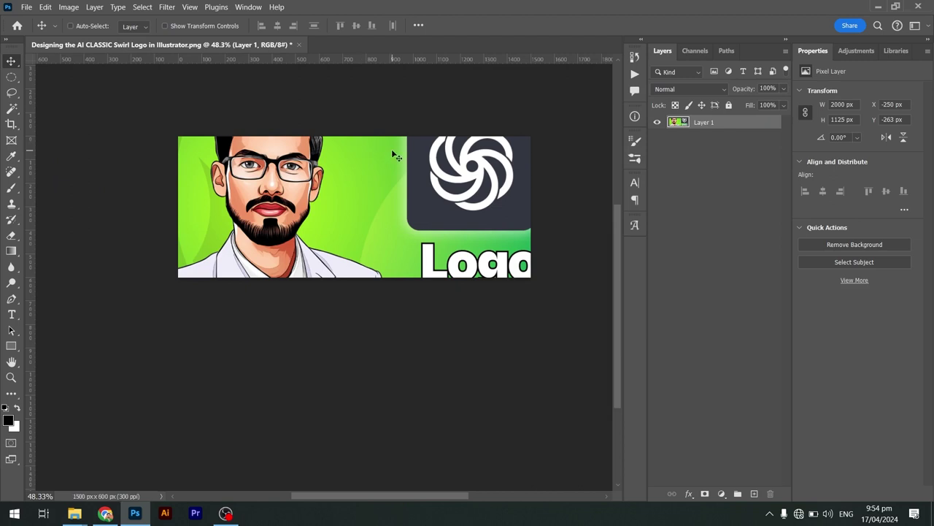
Step: Move the portrait down, then Free Transform it to about 57% (1143 x 643 px)
mouse_move(391, 153)
left_mouse_down()
mouse_move(392, 252)
mouse_move(337, 143)
mouse_move(402, 204)
mouse_move(468, 220)
mouse_move(433, 218)
left_mouse_up()
key("ctrl+t")
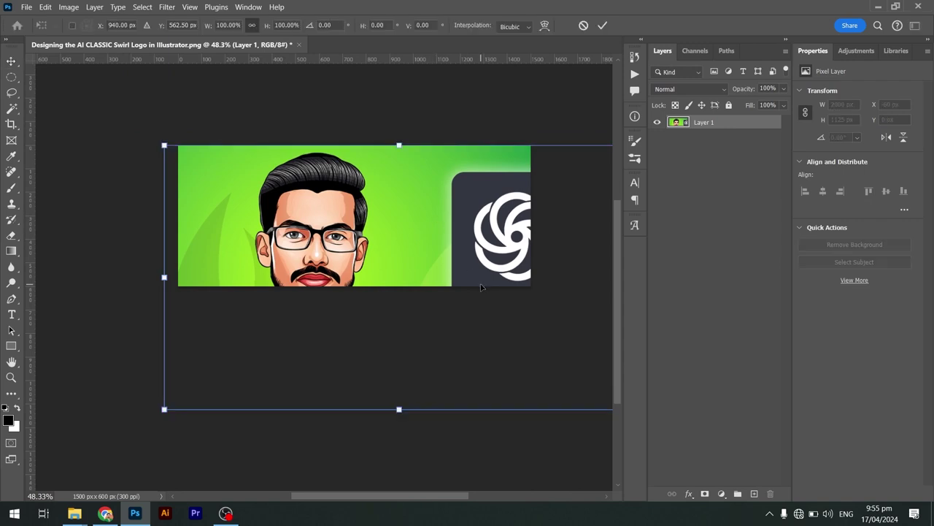
mouse_move(399, 409)
left_mouse_down()
mouse_move(393, 291)
mouse_move(372, 280)
left_mouse_up()
key("Return")
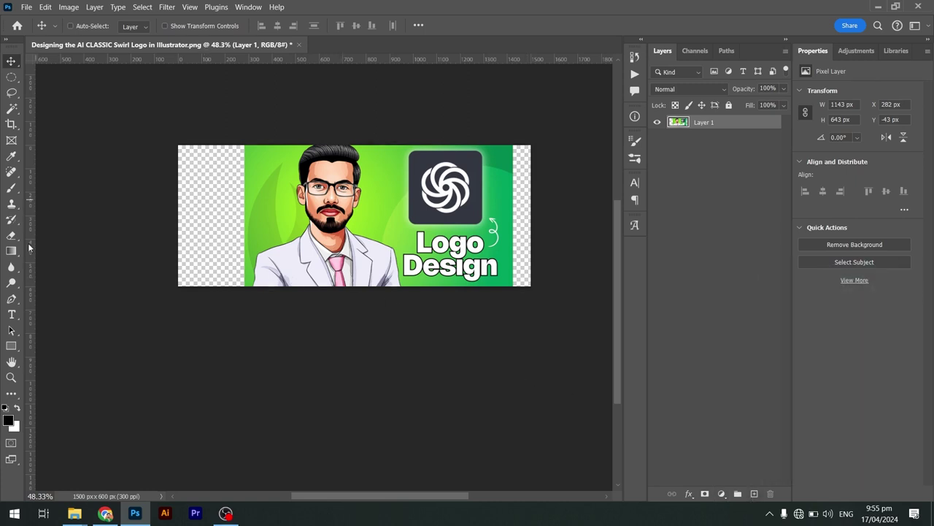
Step: Draw black rectangles across the top of the banner with the Rectangle tool
left_click(11, 346)
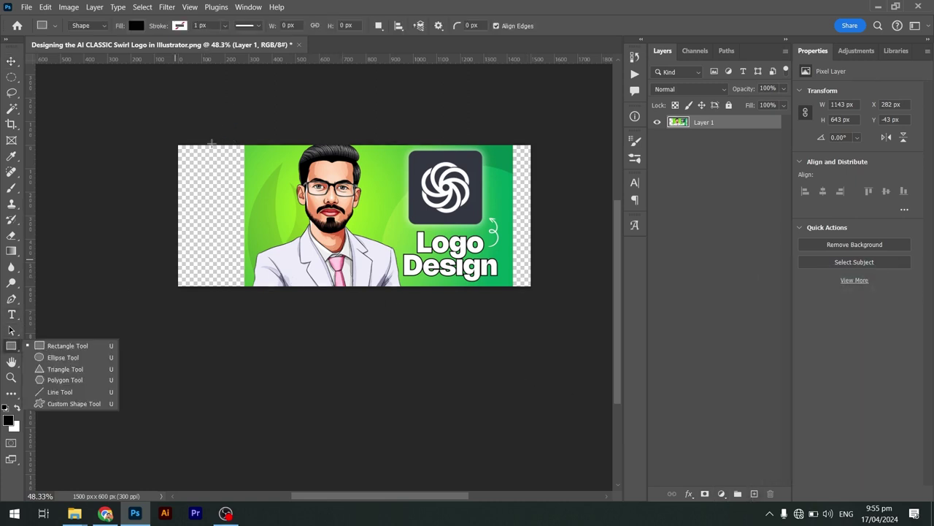
mouse_move(207, 146)
left_mouse_down()
mouse_move(238, 179)
mouse_move(294, 187)
left_mouse_up()
mouse_move(318, 153)
left_mouse_down()
mouse_move(369, 173)
mouse_move(359, 191)
mouse_move(431, 203)
left_mouse_up()
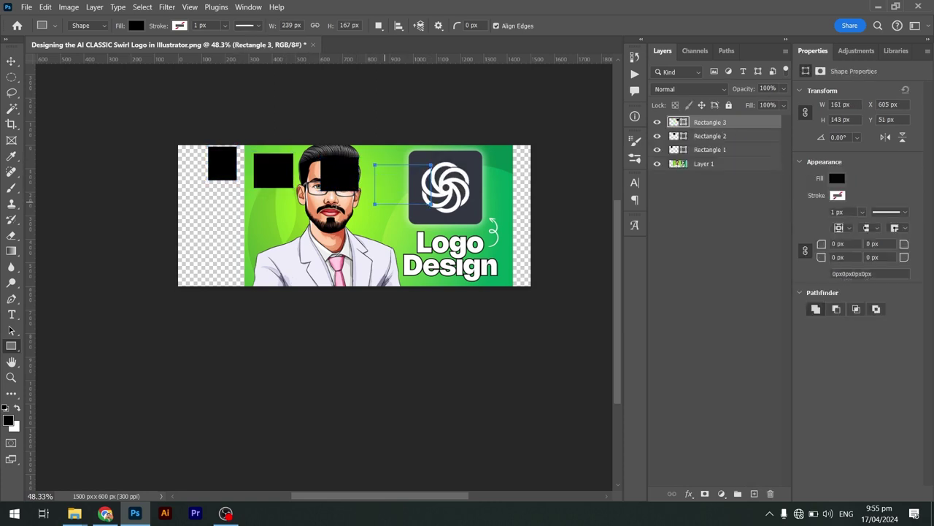
Step: Draw black ellipses across the banner with the Ellipse tool
right_click(14, 351)
left_click(30, 358)
mouse_move(192, 193)
left_mouse_down()
mouse_move(269, 219)
mouse_move(285, 234)
left_mouse_up()
left_click_drag(326, 205, 423, 256)
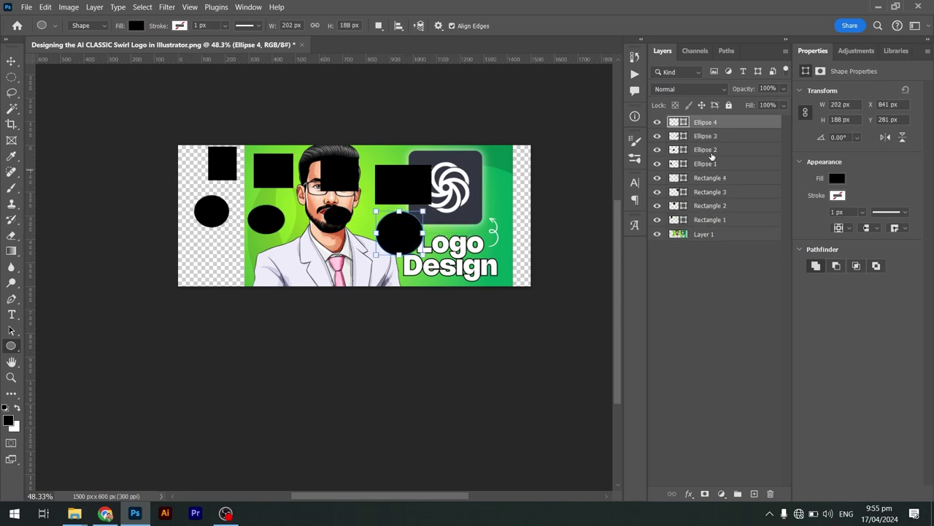
Step: Draw black triangles across the canvas with the Triangle tool
right_click(11, 345)
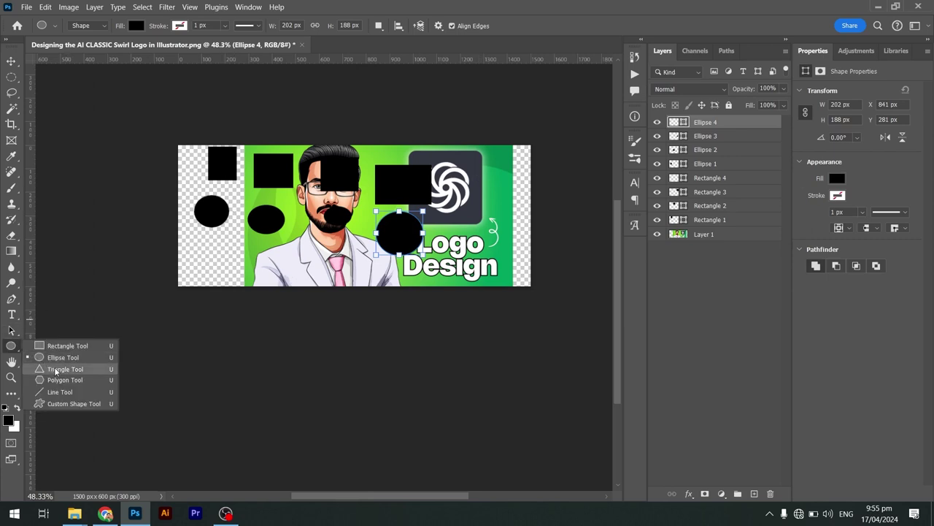
left_click(55, 369)
mouse_move(206, 245)
left_mouse_down()
mouse_move(236, 273)
mouse_move(401, 281)
left_mouse_up()
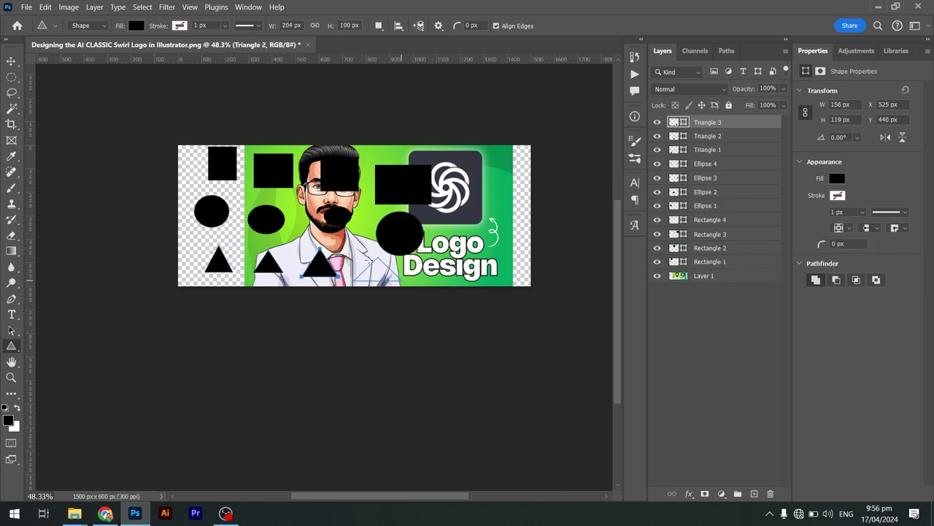
left_click(11, 61)
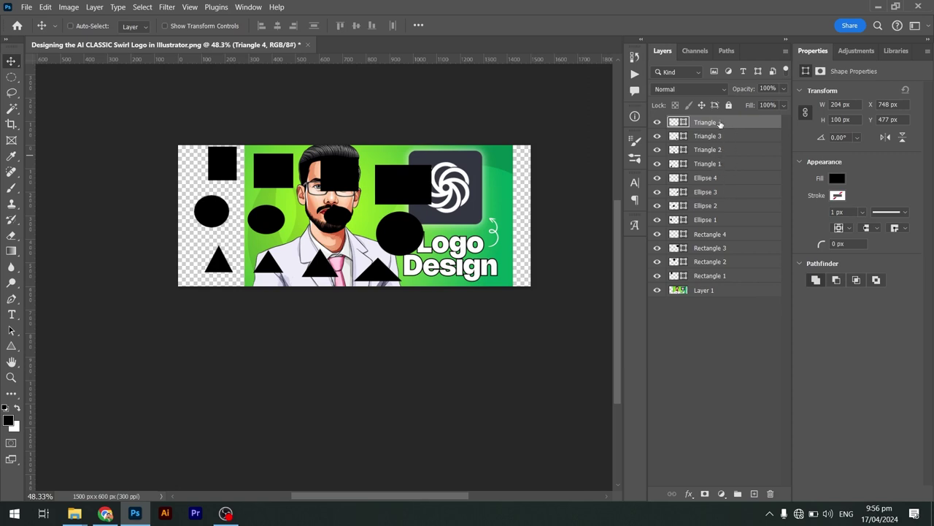
Step: Group the four triangle layers as Group 1 via Group from Layers
left_click(730, 167, "shift")
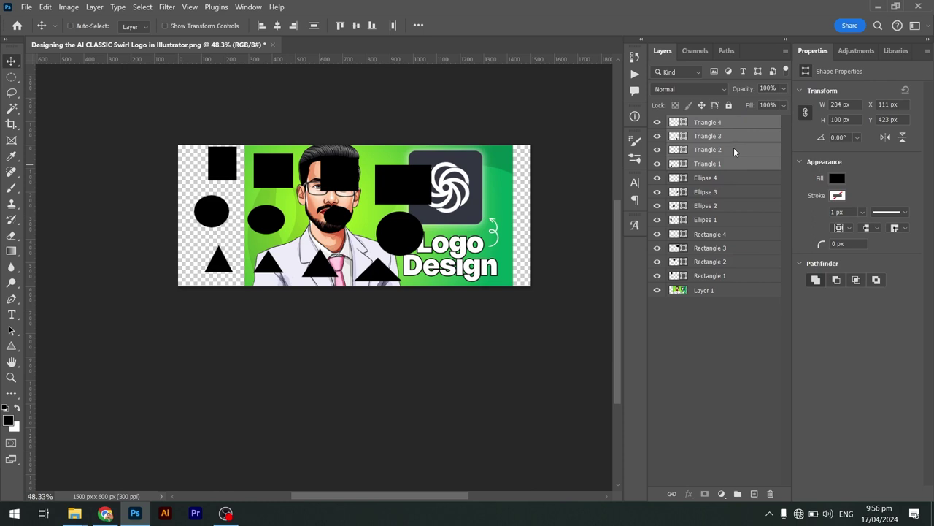
left_click(733, 149)
right_click(733, 149)
left_click(725, 126)
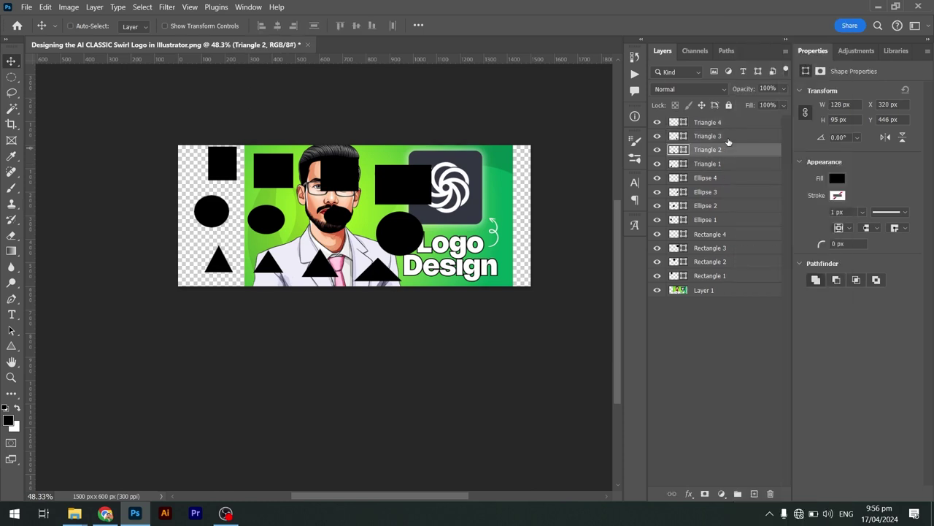
left_click(729, 124)
left_click(733, 162, "shift")
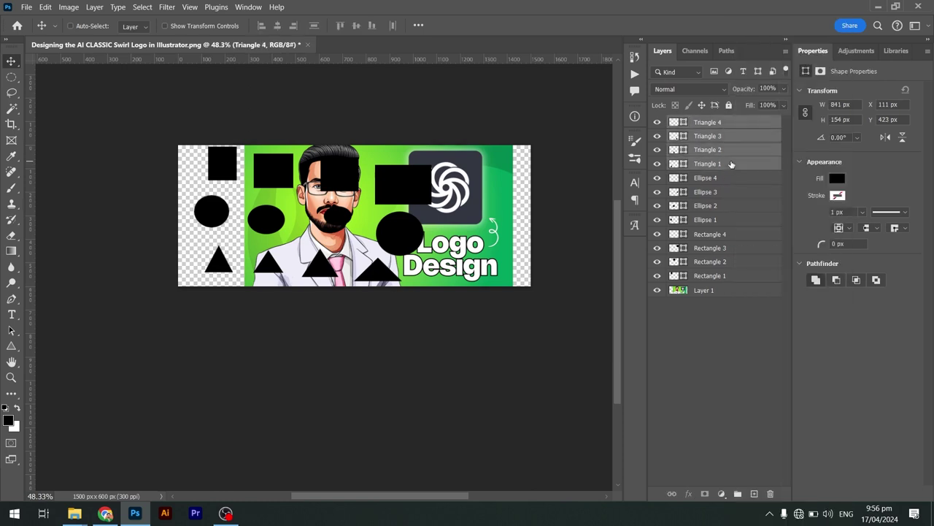
right_click(733, 163)
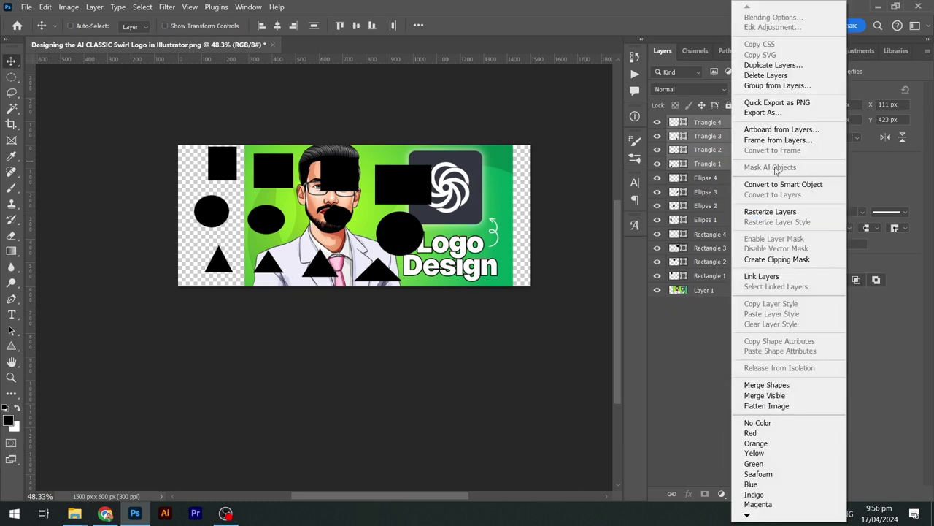
left_click(765, 86)
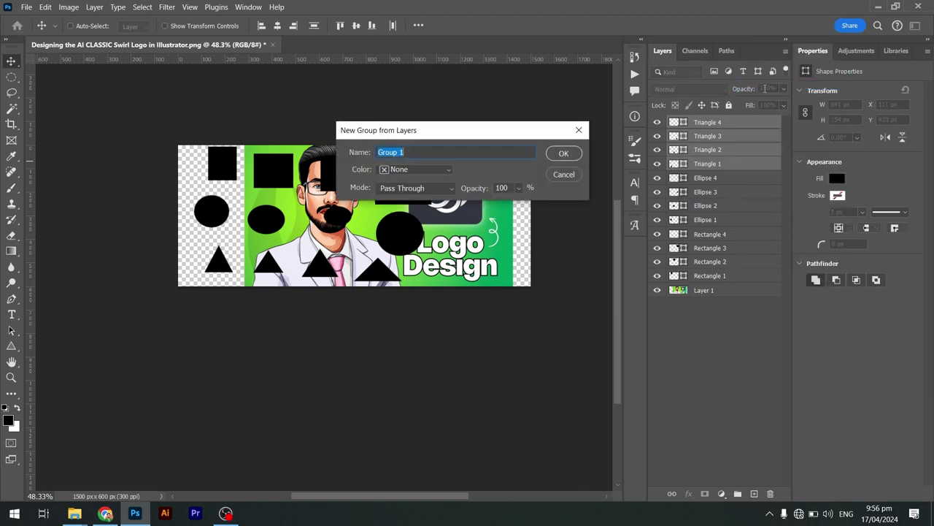
left_click(410, 149)
left_click_drag(407, 150, 355, 151)
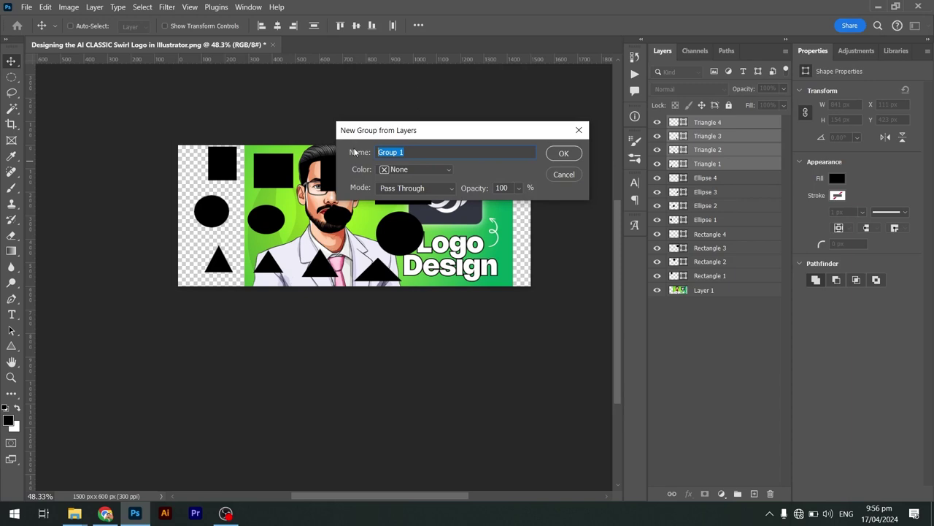
left_click(561, 156)
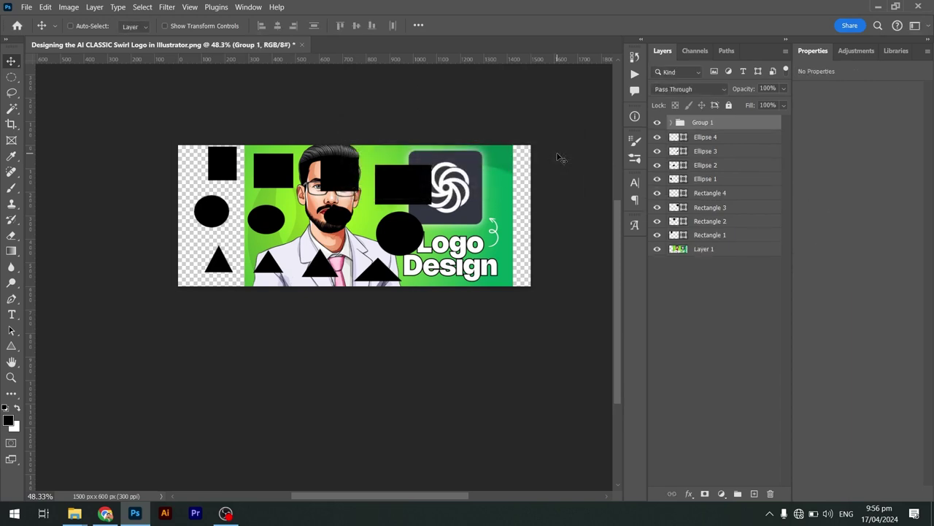
Step: Expand Group 1 and toggle each triangle's visibility to verify its contents
left_click(672, 123)
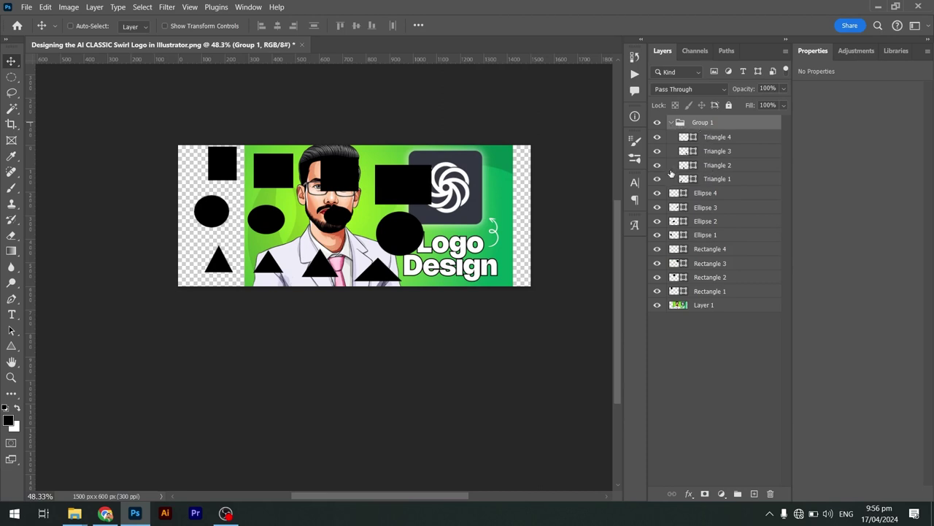
left_click(657, 179)
left_click(657, 165)
left_click(657, 151)
left_click(657, 137)
left_click(670, 123)
Step: Group the four ellipse layers as Group 2 from the Layer menu
left_click(697, 138)
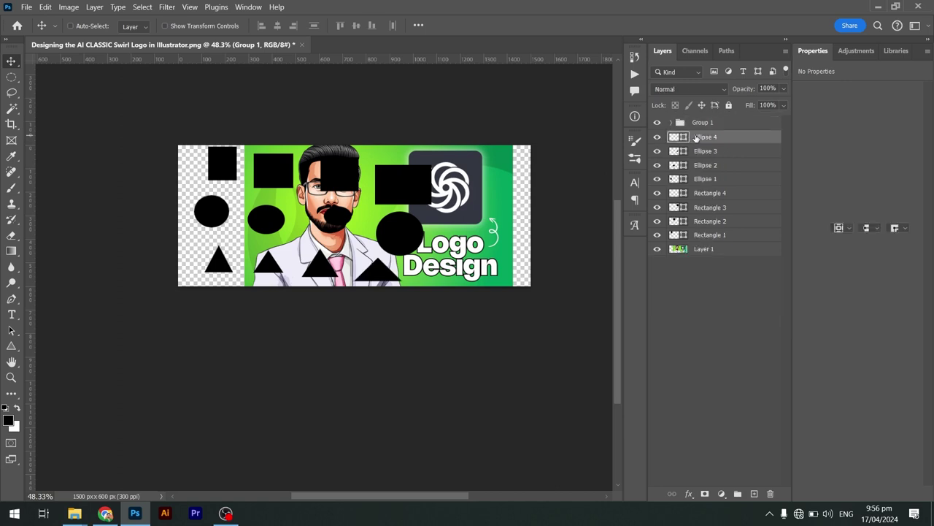
left_click(715, 179, "shift")
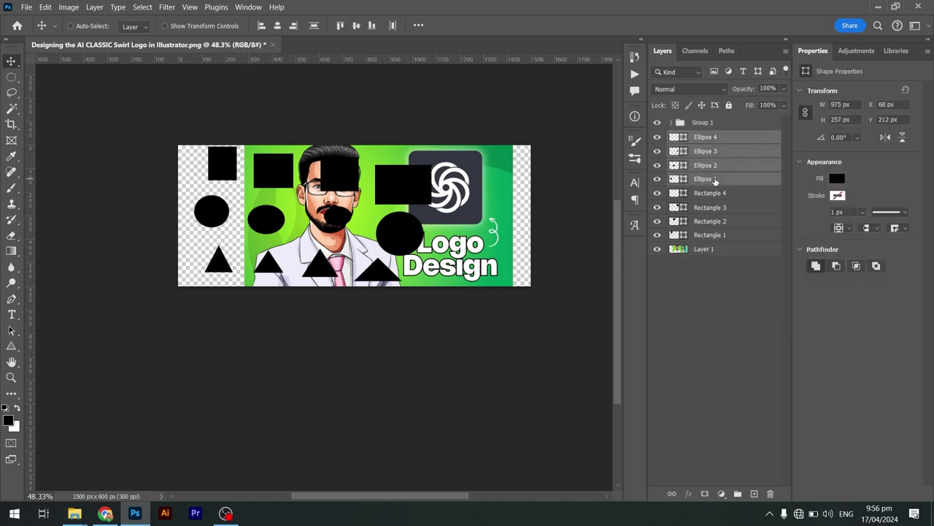
left_click(98, 9)
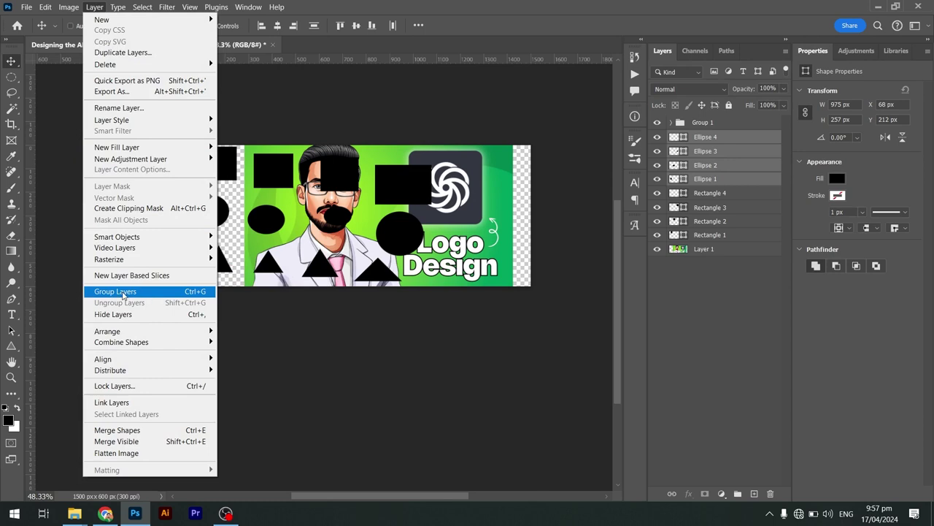
left_click(124, 292)
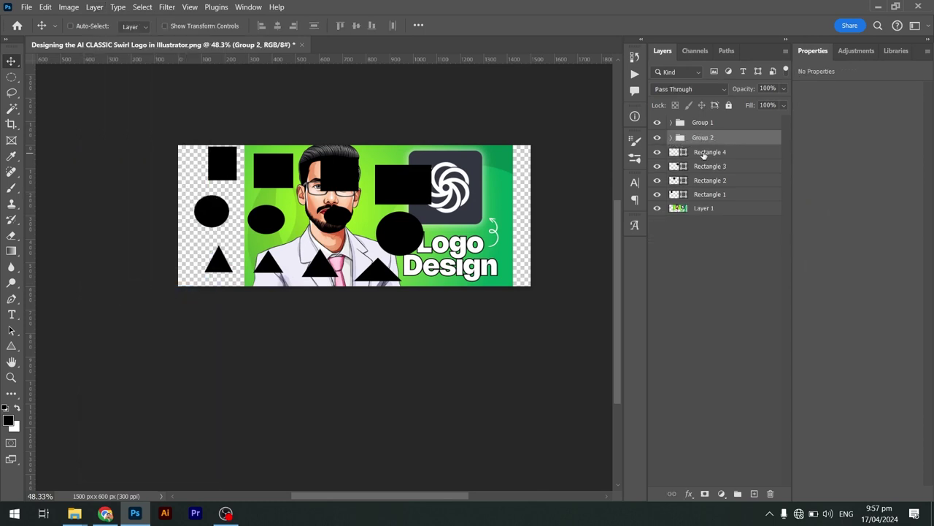
Step: Group the four rectangle layers as Group 3 with Ctrl+G, declining Sticky Keys
left_click(703, 154)
left_click(713, 196, "shift")
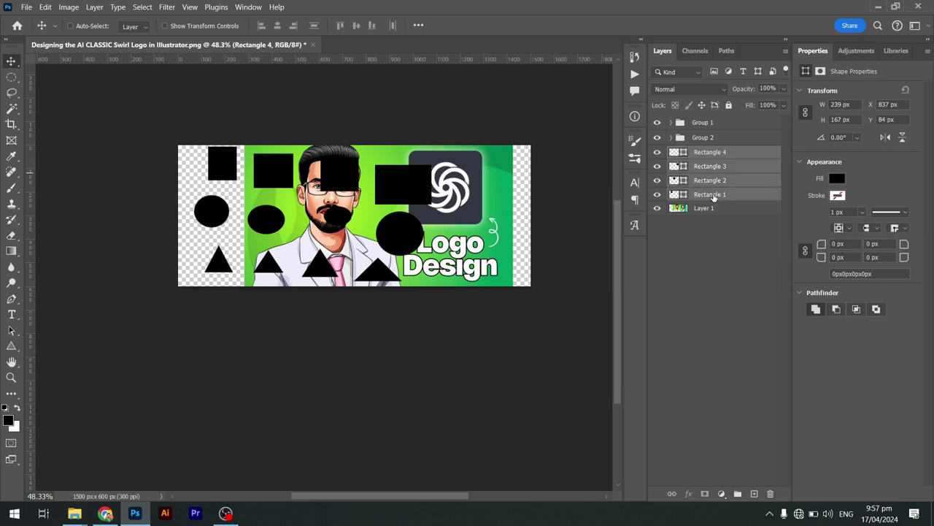
key("shift")
key("shift")
key("shift")
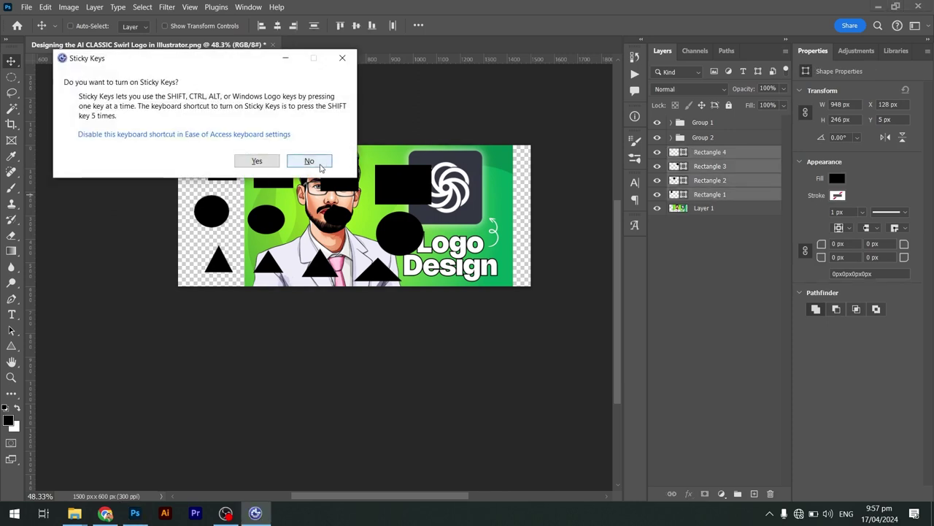
left_click(309, 159)
key("ctrl")
key("ctrl+g")
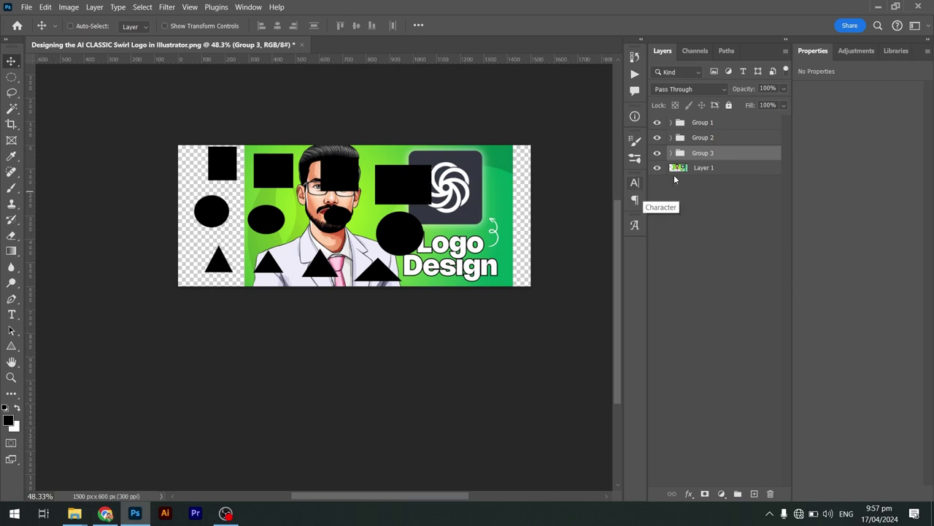
Step: Ungroup Group 3 (rectangles) and Group 2 (ellipses) into loose layers
right_click(726, 153)
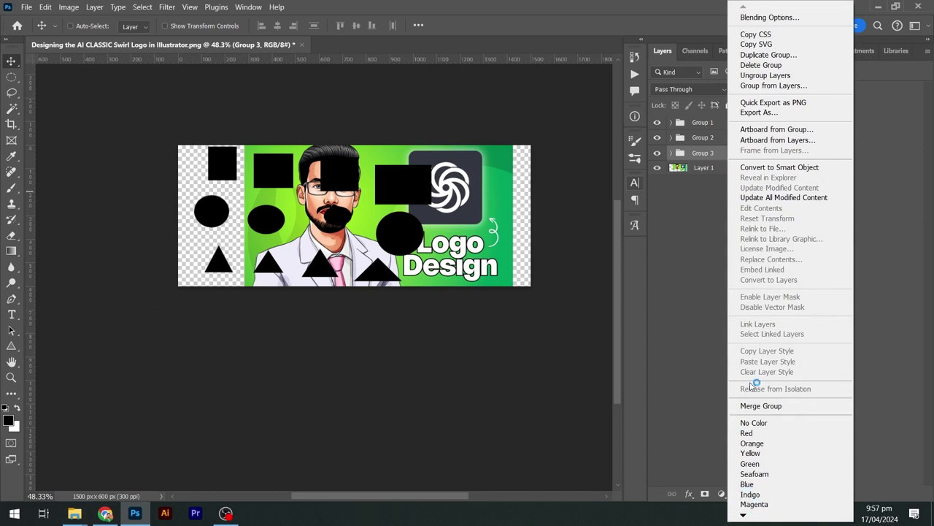
left_click(754, 76)
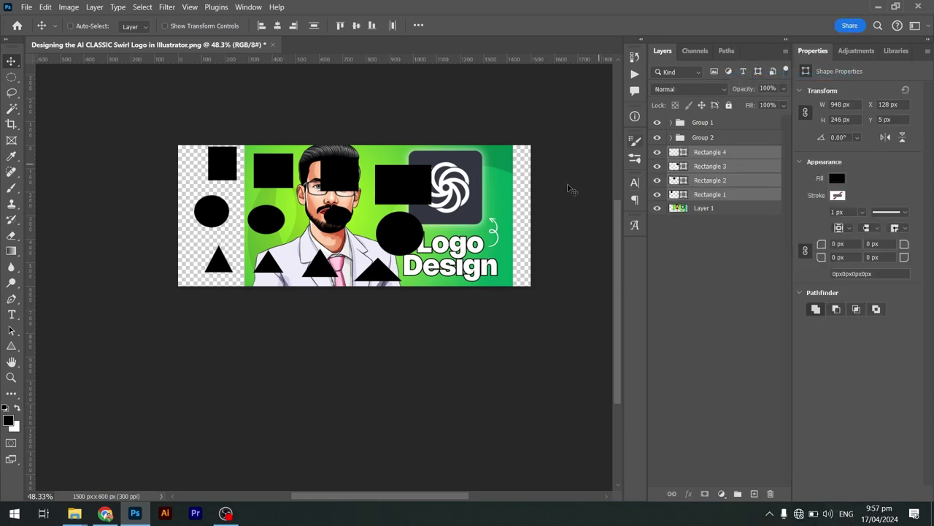
left_click(726, 138)
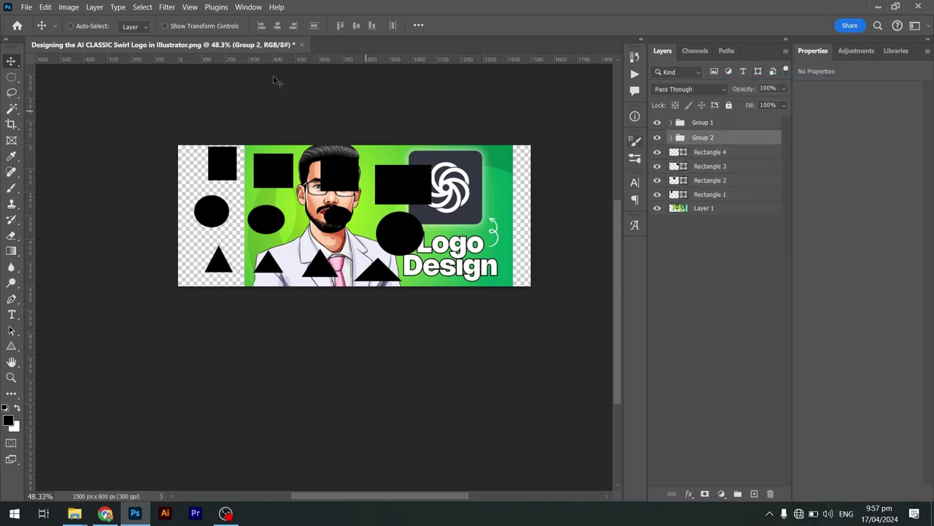
left_click(94, 7)
left_click(135, 303)
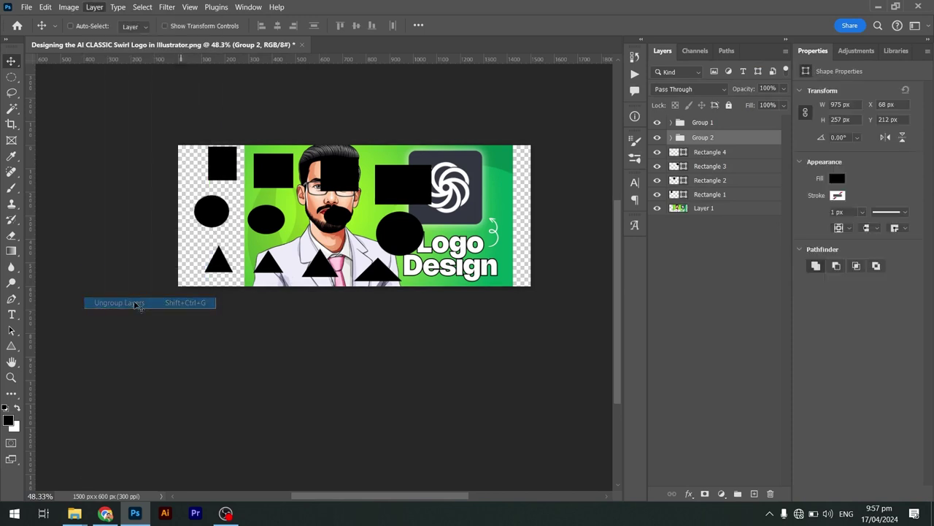
Step: Ungroup and regroup the four triangles, leaving them together in Group 1
left_click(737, 124)
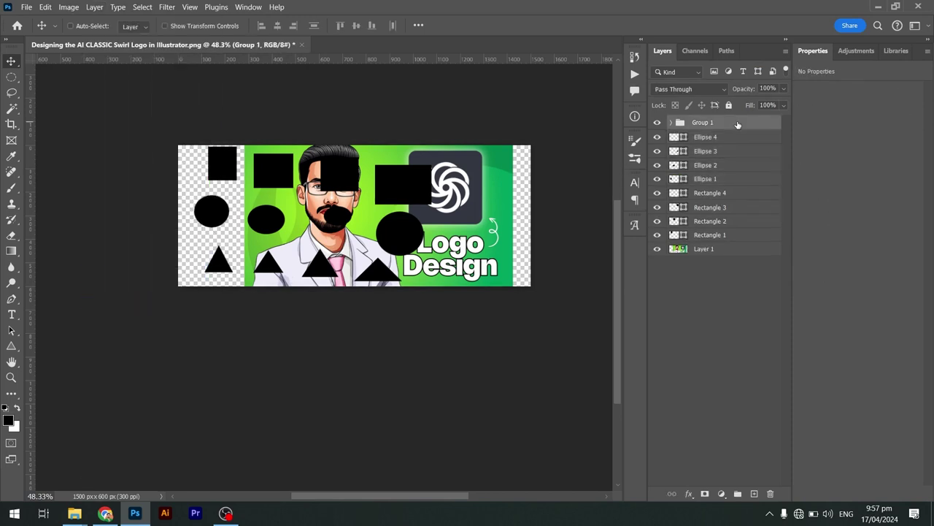
key("ctrl+shift+g")
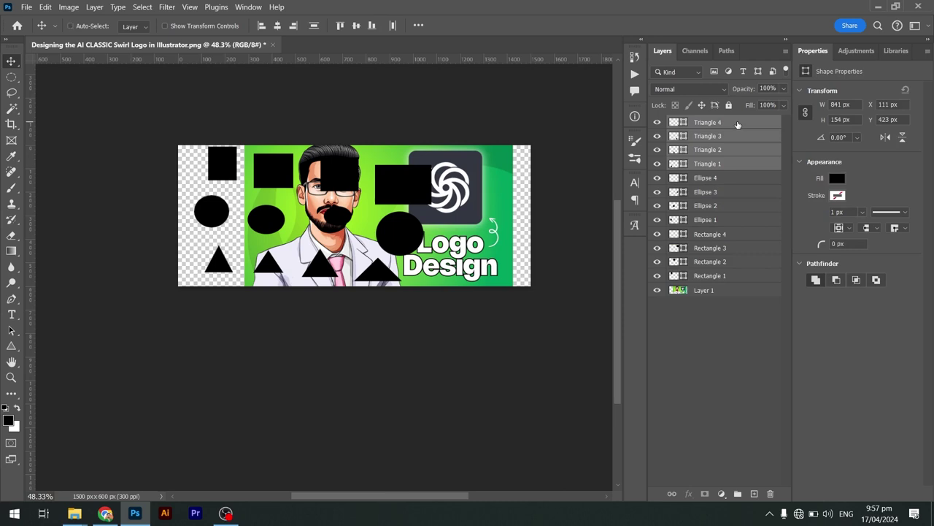
key("ctrl+g")
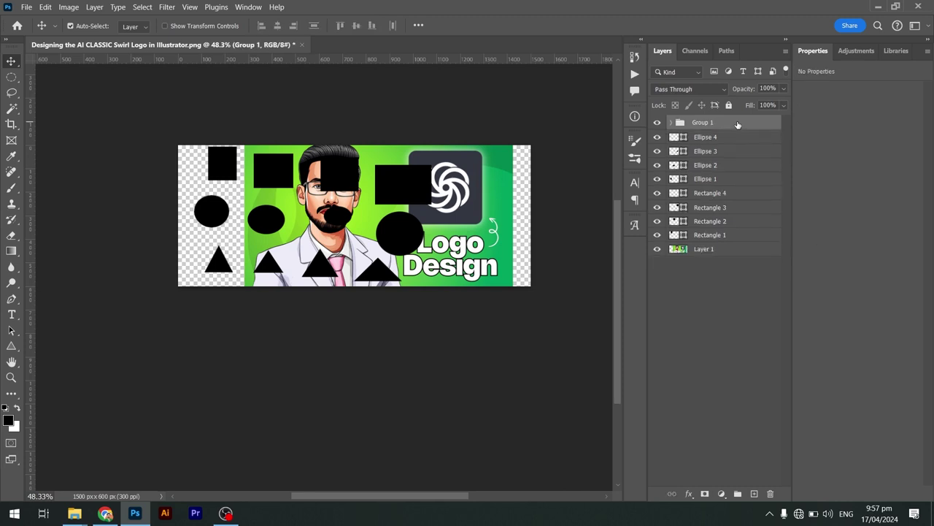
key("ctrl+shift+g")
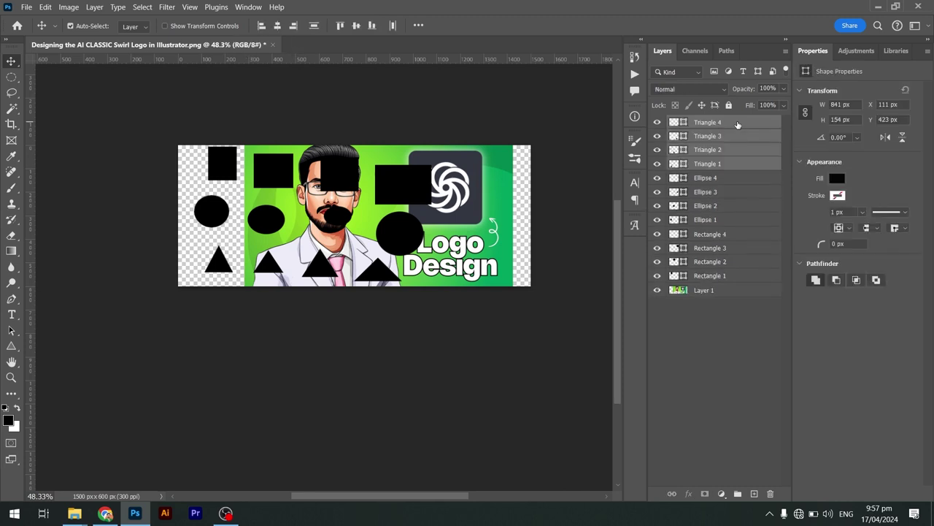
key("ctrl+g")
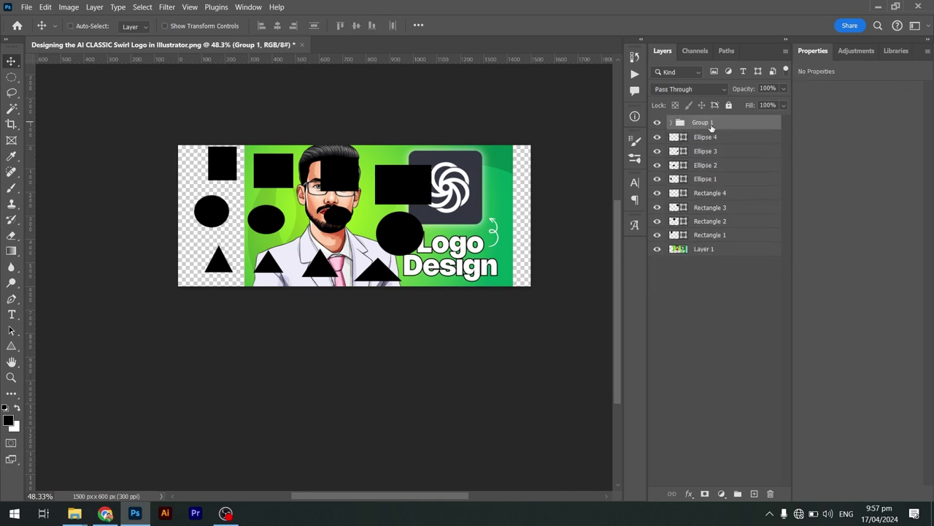
Step: Rename Group 1, first to 'N Here', then to 'Boxes'
double_click(711, 128)
type("Name Goes")
type(" Here")
key("Return")
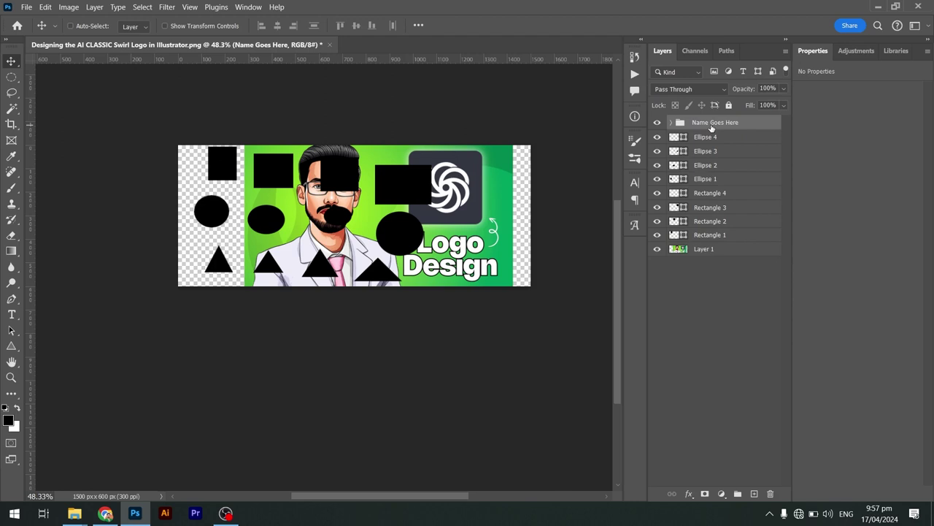
double_click(712, 127)
type("Boxe")
type("s")
key("Return")
Step: Group the four ellipse layers and name the group 'Circles'
left_click(719, 137)
left_click(733, 180, "shift")
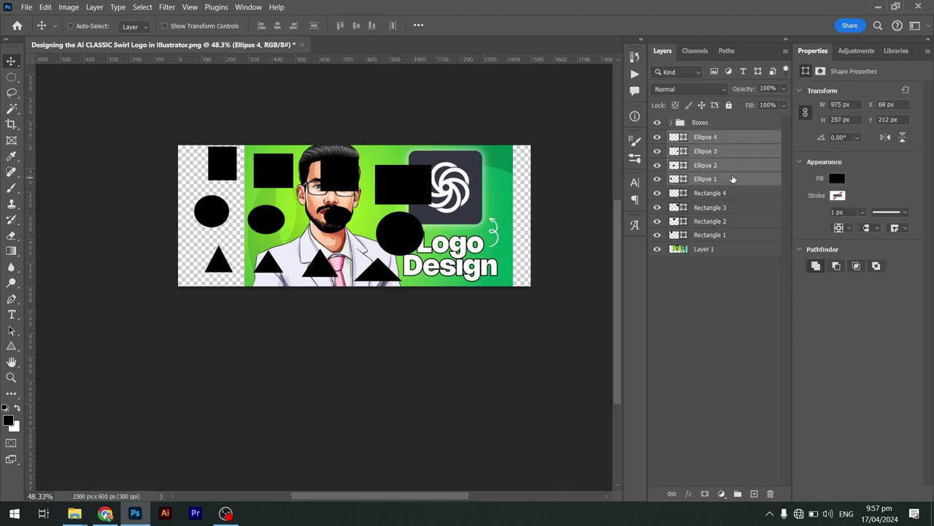
key("ctrl+g")
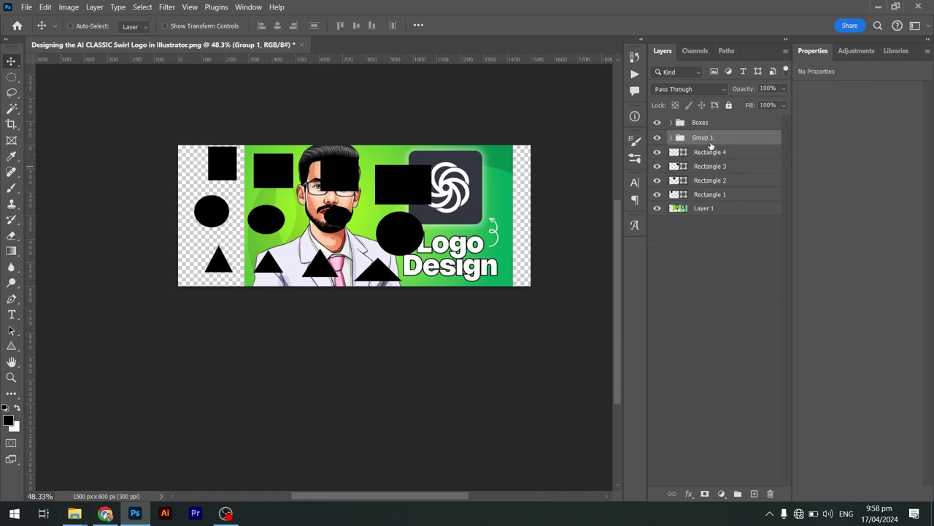
double_click(703, 138)
type("Circl")
type("es")
key("Return")
Step: Group the four rectangle layers and name that group 'Triangles'
left_click(718, 154)
left_click(725, 194, "shift")
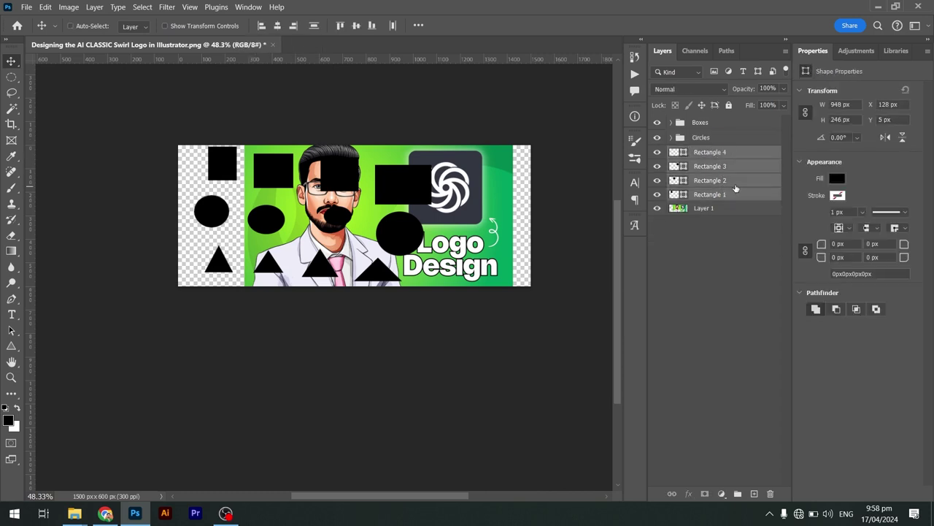
key("ctrl+g")
double_click(701, 152)
type("Tri")
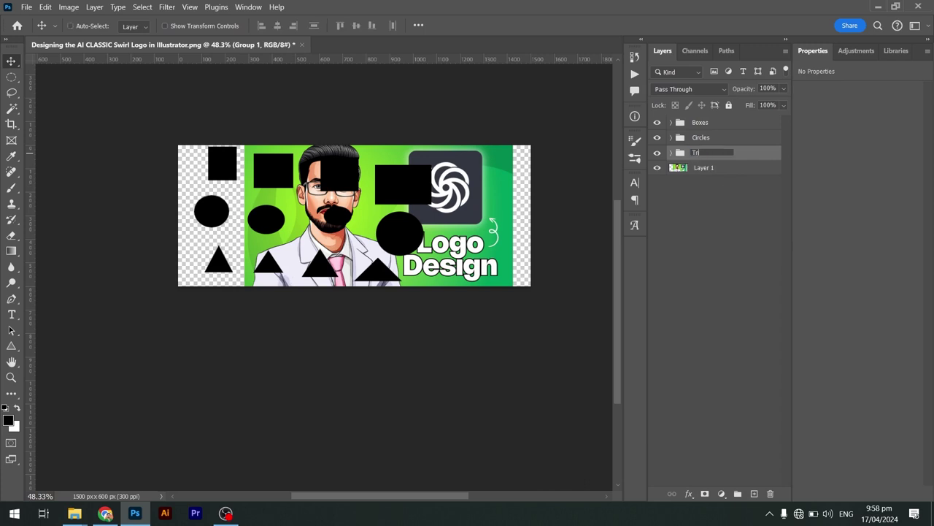
type("angles")
key("Return")
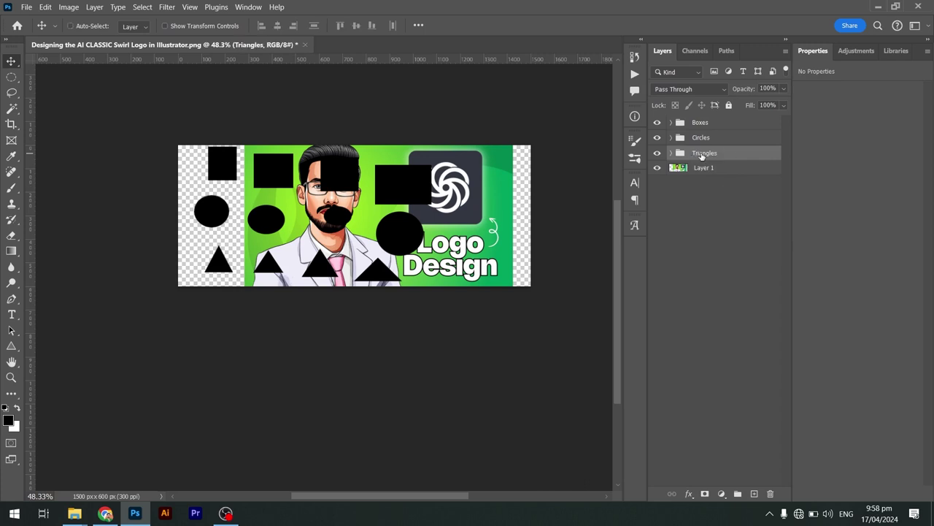
Step: Fix the names: rectangle group to 'Boxes', top triangle group to 'Triangles'
left_click(657, 152)
double_click(700, 153)
type("Box")
type("es")
key("Return")
double_click(700, 122)
type("T")
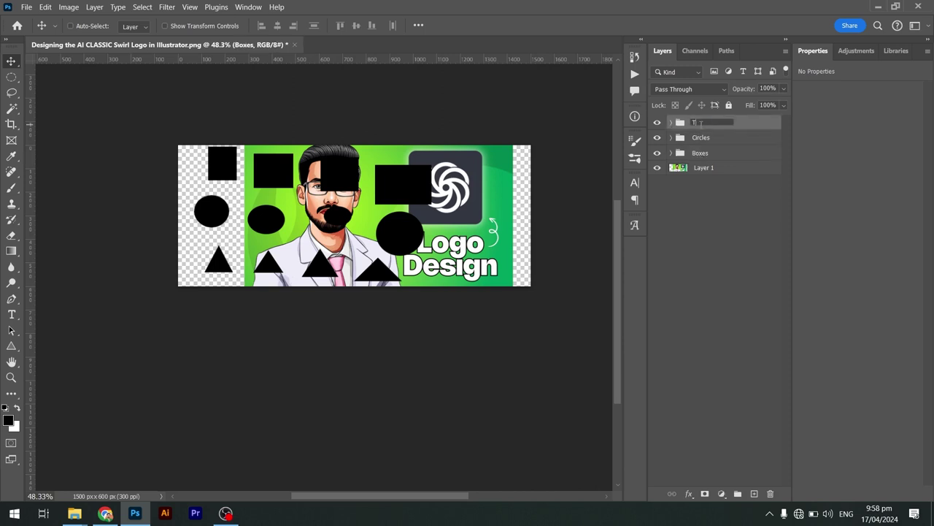
type("riangles")
key("Return")
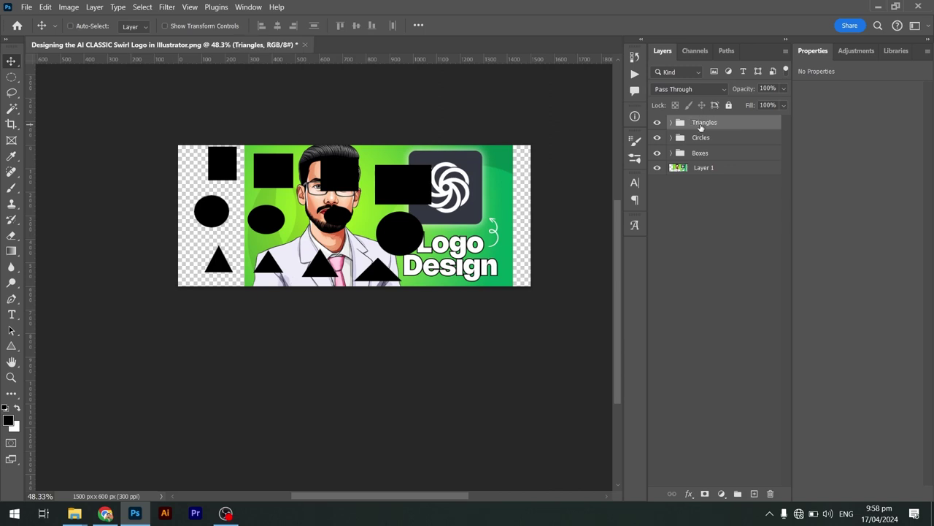
left_click(657, 123)
left_click(661, 123)
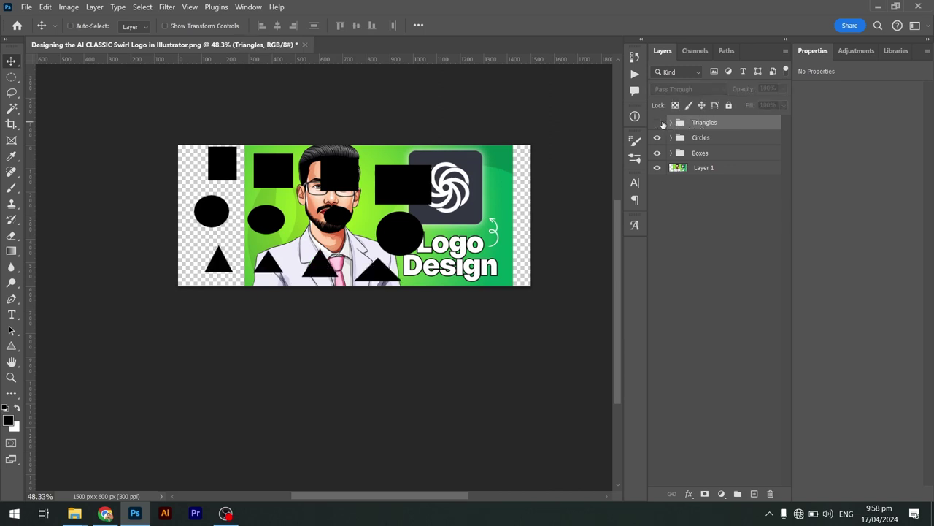
Step: Show the Triangles group, move it up and right, and hide Layer 1's green background
left_click(661, 124)
left_click(662, 123)
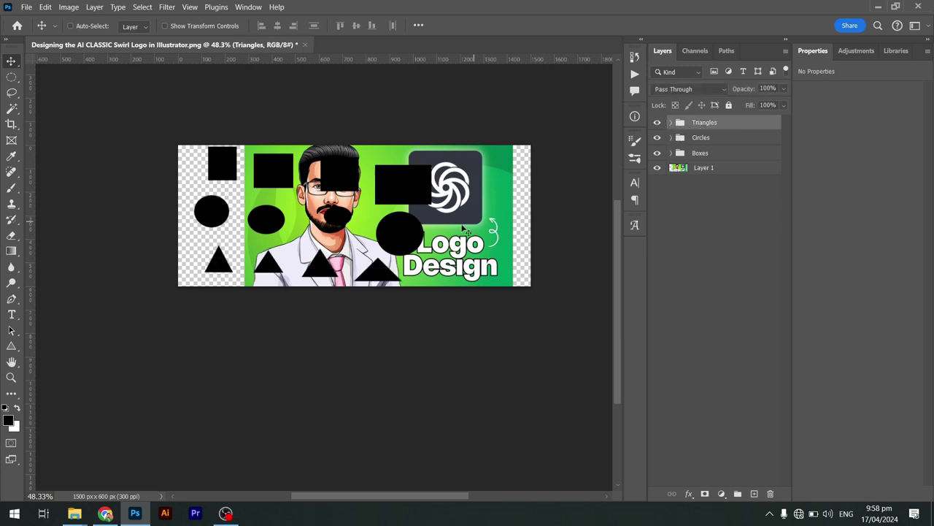
mouse_move(410, 248)
left_mouse_down()
mouse_move(438, 236)
mouse_move(420, 267)
left_mouse_up()
left_click(658, 167)
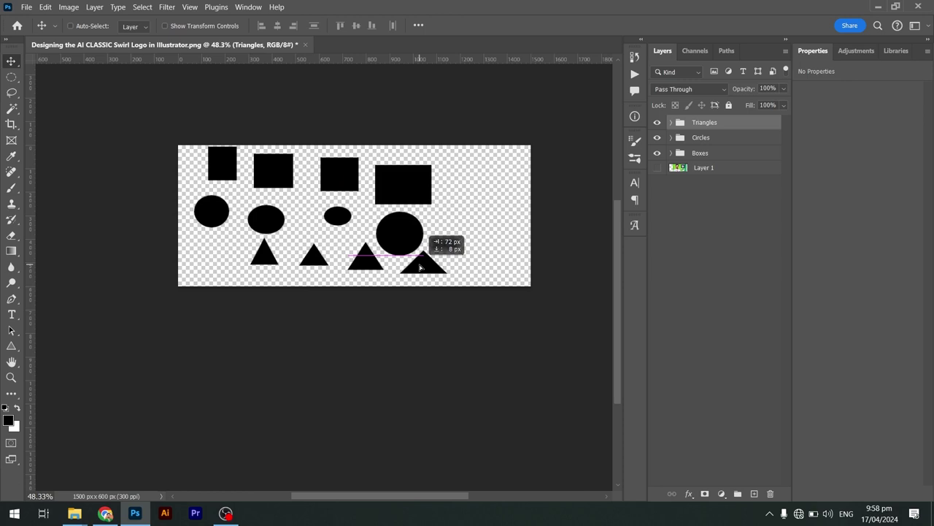
Step: Shrink the row of triangles, then rotate it and undo the rotation
key("ctrl+t")
left_click_drag(447, 240, 401, 257)
key("Return")
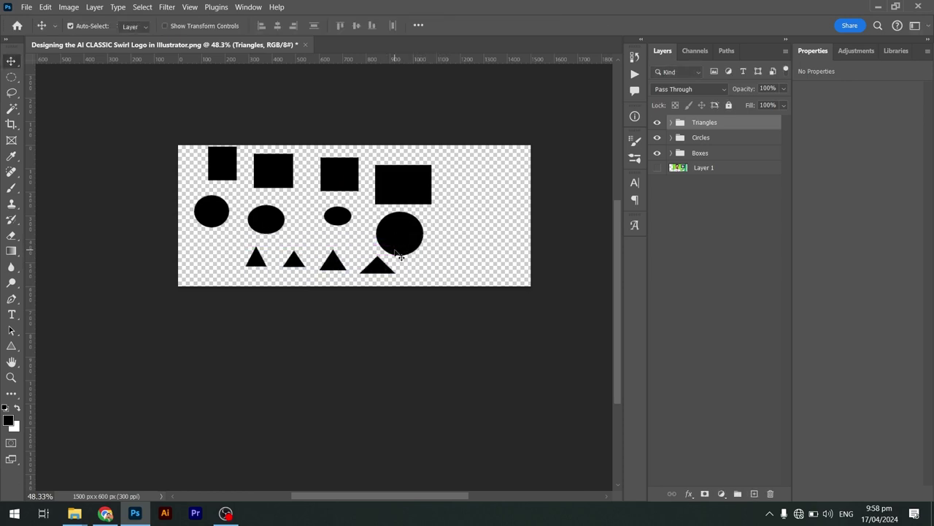
key("ctrl+t")
left_click_drag(409, 221, 424, 240)
key("Return")
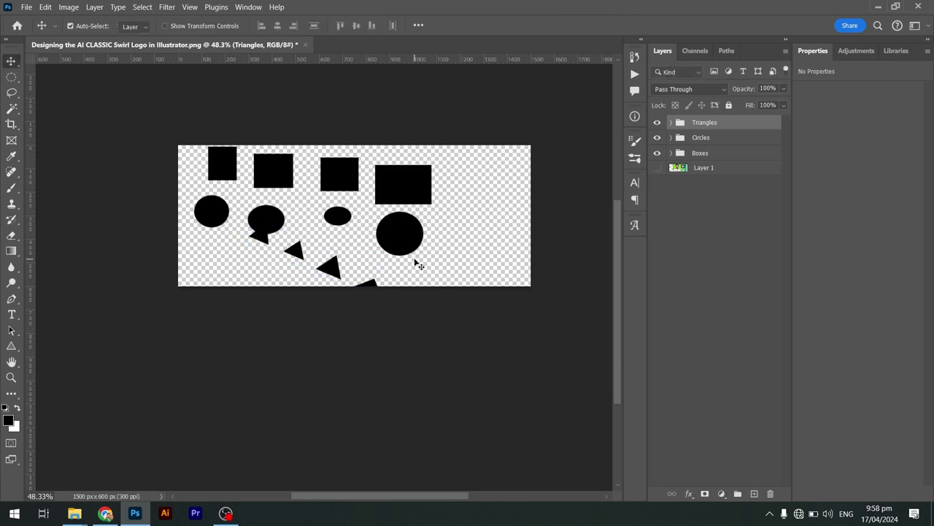
key("ctrl+z")
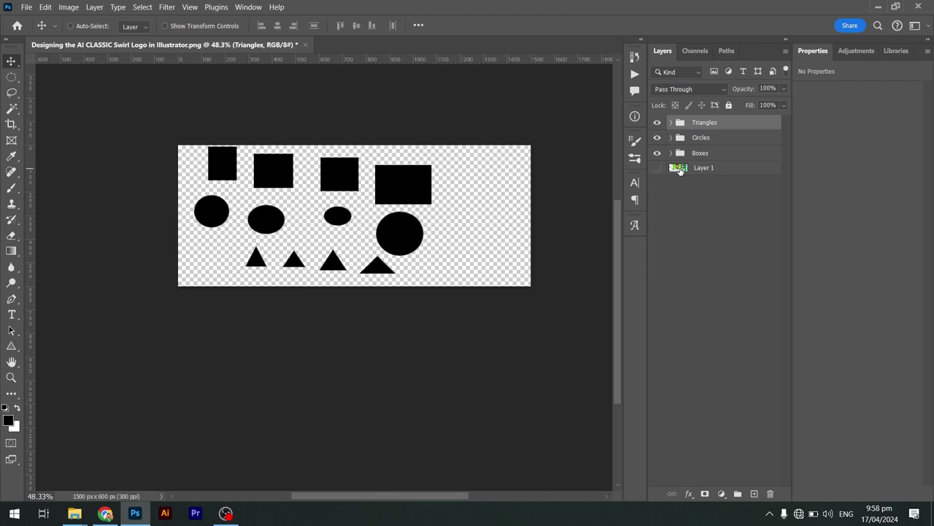
Step: Delete the Triangles, Circles and Boxes groups and make Layer 1 visible again
key("Delete")
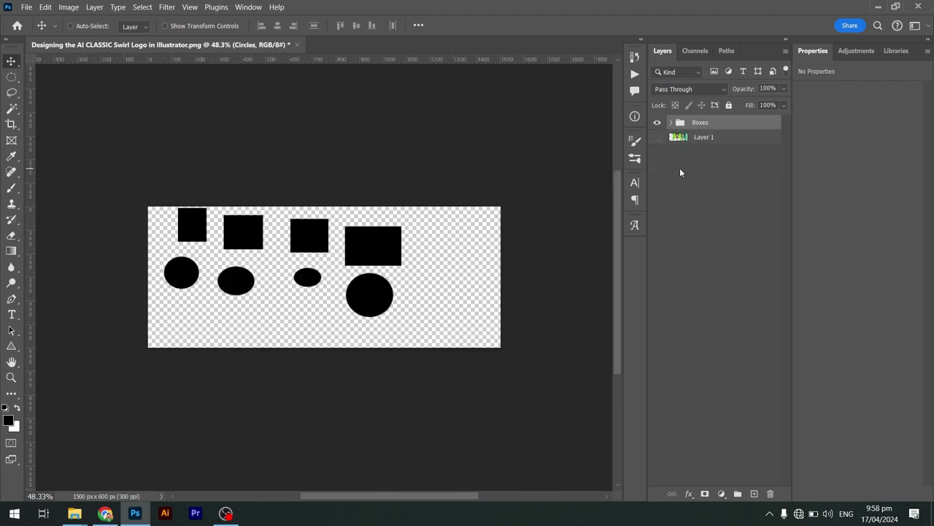
key("Delete")
key("Delete")
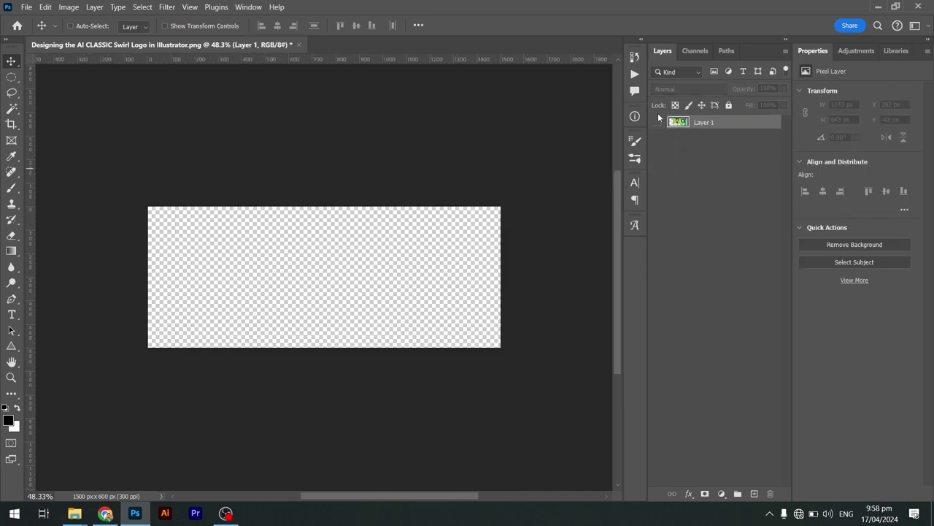
left_click(658, 121)
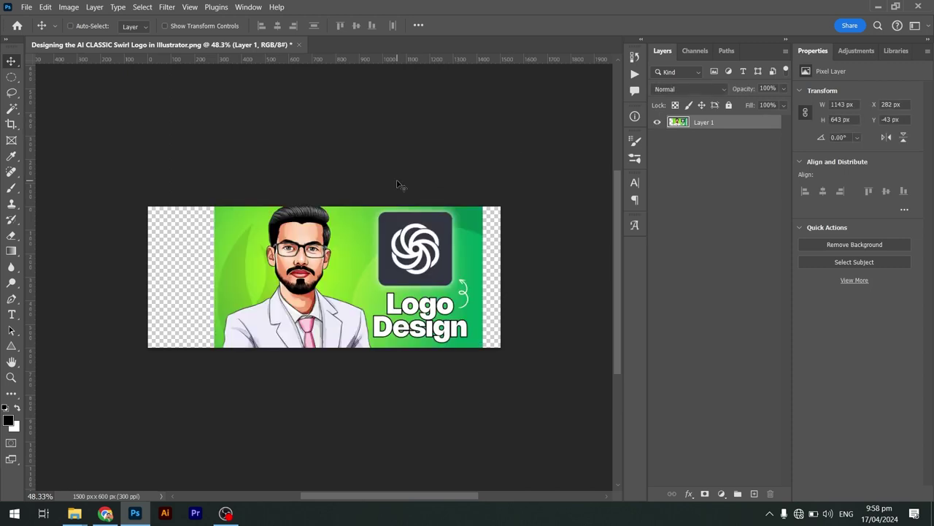
Step: Switch briefly to the Crop tool, return to Move, and open the Image menu
key("c")
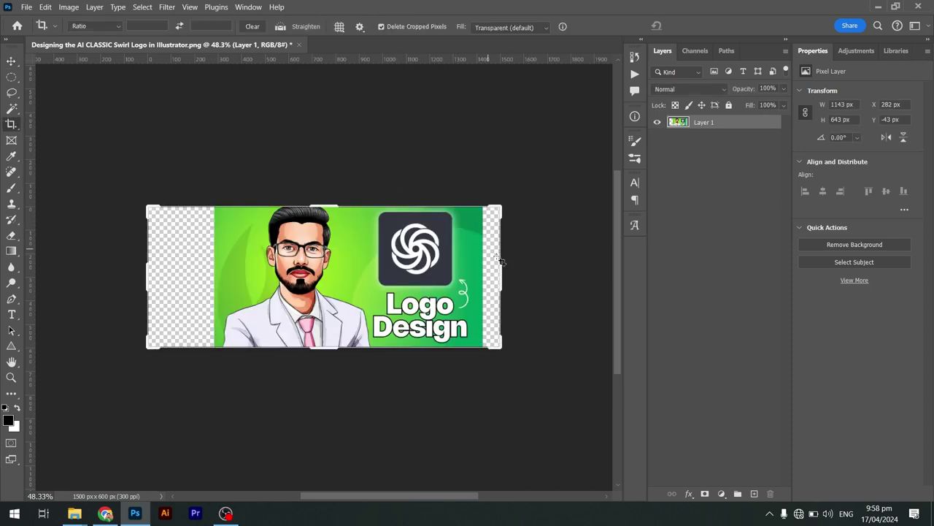
key("v")
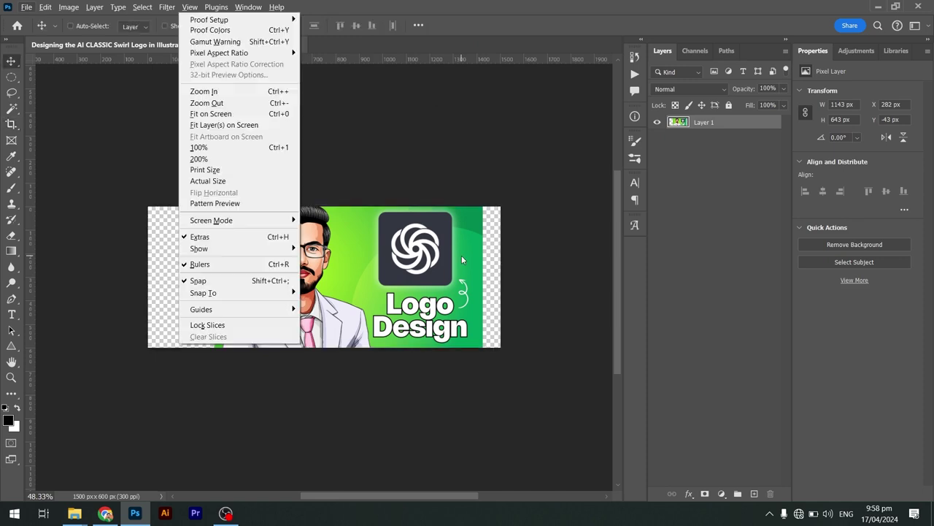
left_click(543, 331)
left_click(68, 7)
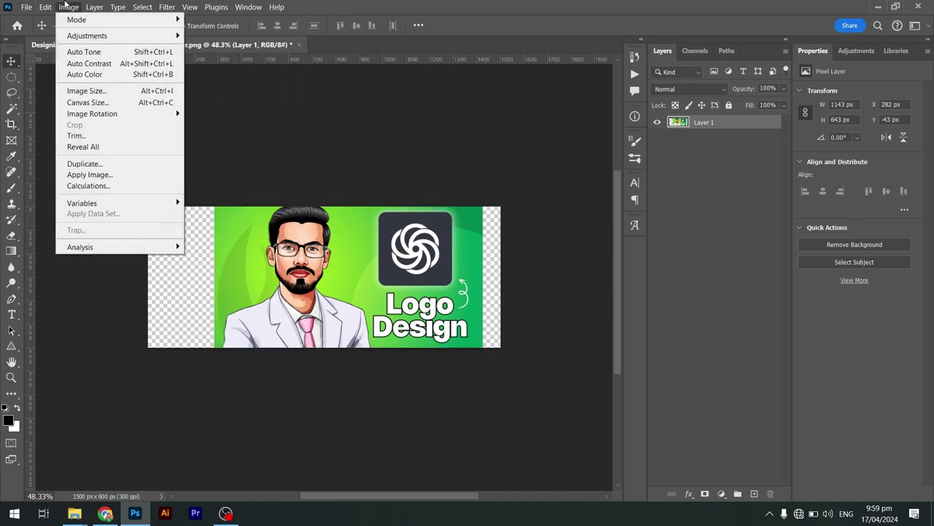
Step: Set Canvas Size to 200 px wide by 400 px high and proceed past the clipping warning
left_click(87, 102)
left_click_drag(472, 161, 350, 170)
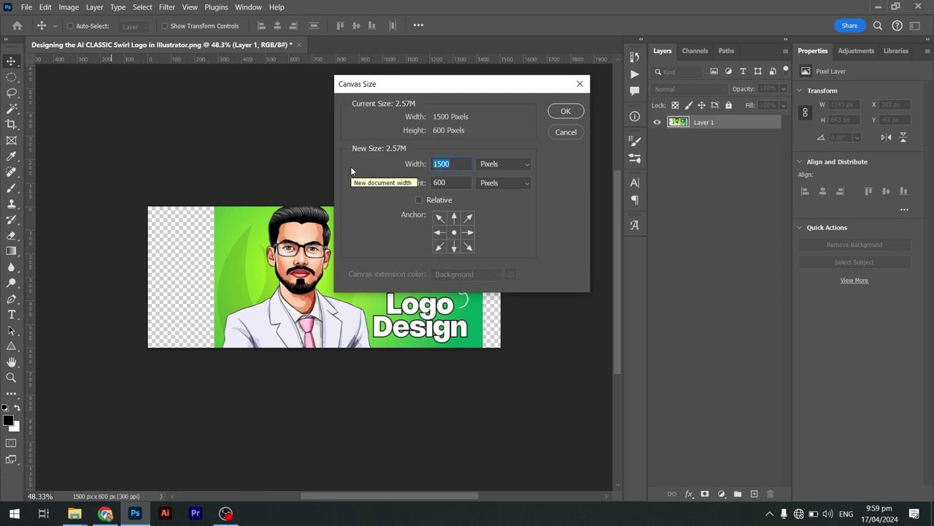
type("200")
key("Tab")
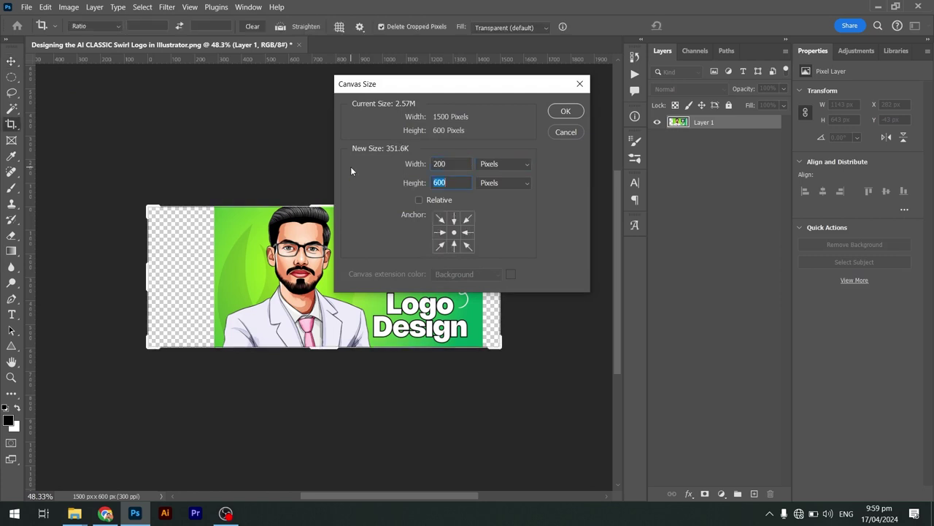
type("450")
key("BackSpace")
key("BackSpace")
type("00")
key("Return")
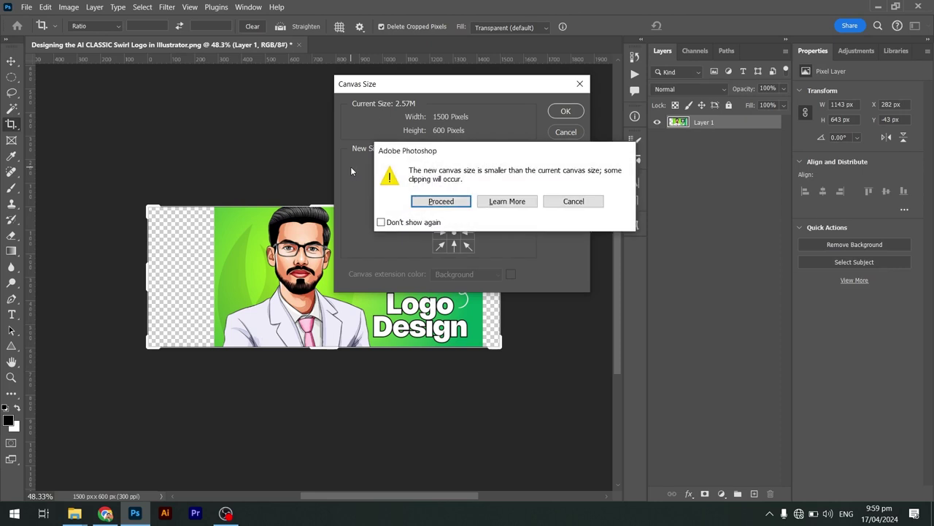
left_click(439, 197)
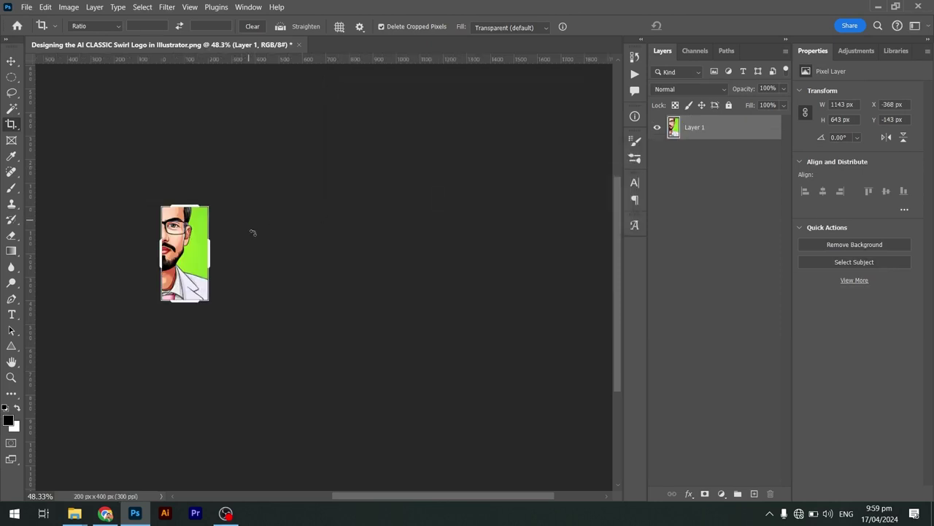
Step: Move the portrait down-right and scale it to about 397 x 223 px to fit the strip
key("v")
key("ctrl+0")
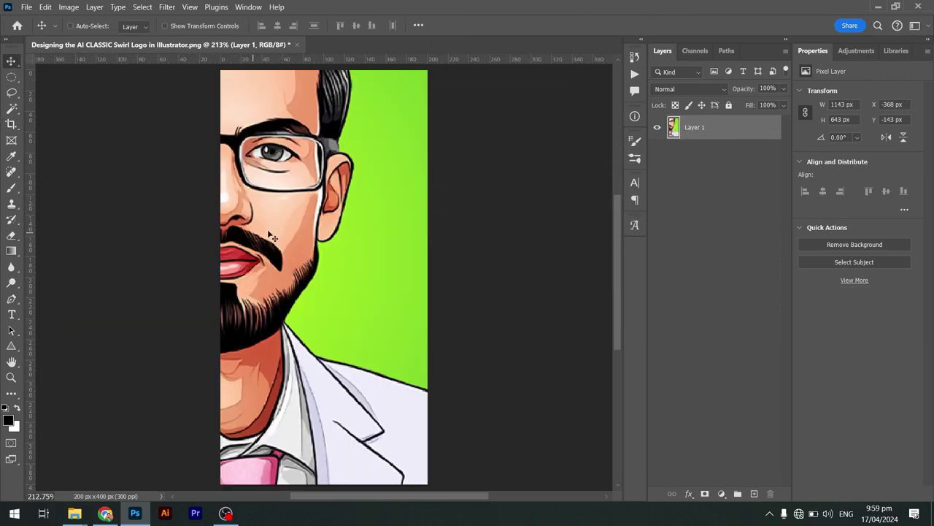
mouse_move(297, 184)
left_mouse_down()
mouse_move(349, 230)
mouse_move(362, 282)
left_mouse_up()
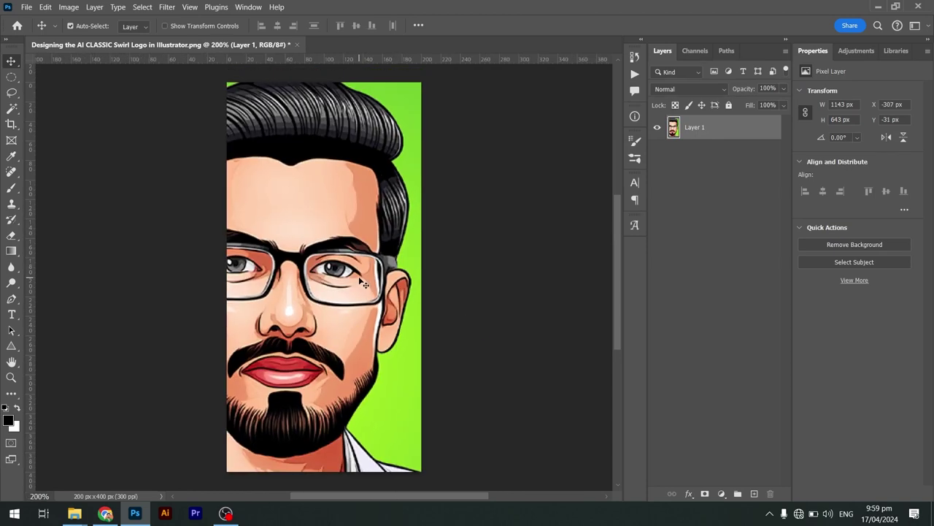
key("ctrl+minus")
key("ctrl+t")
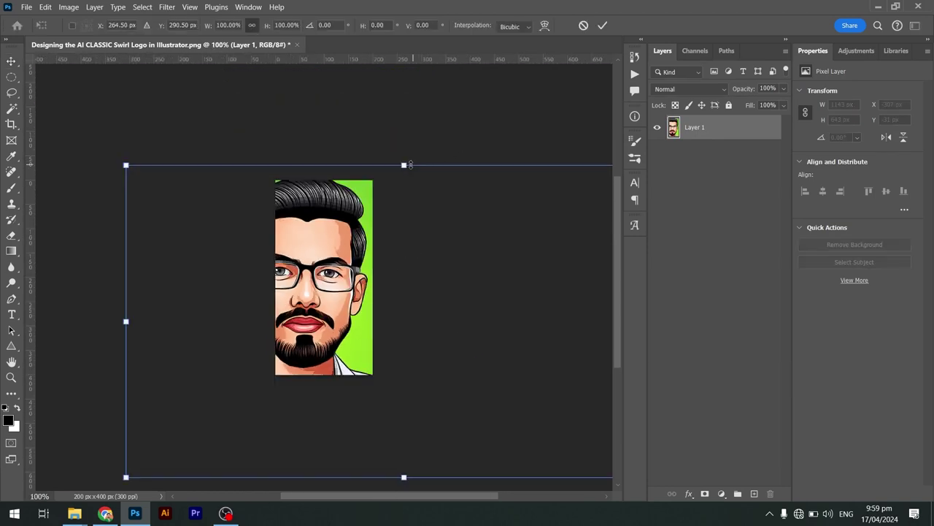
mouse_move(410, 165)
left_mouse_down()
mouse_move(403, 264)
mouse_move(347, 254)
mouse_move(346, 242)
left_mouse_up()
key("Return")
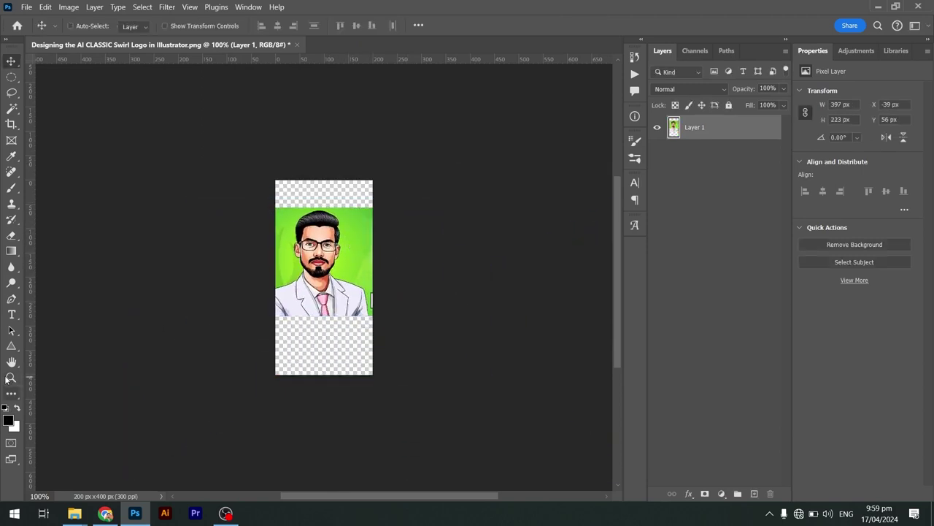
left_click(11, 346)
Step: Draw a black circle over the portrait and adjust the circle and portrait positions
left_click(55, 356)
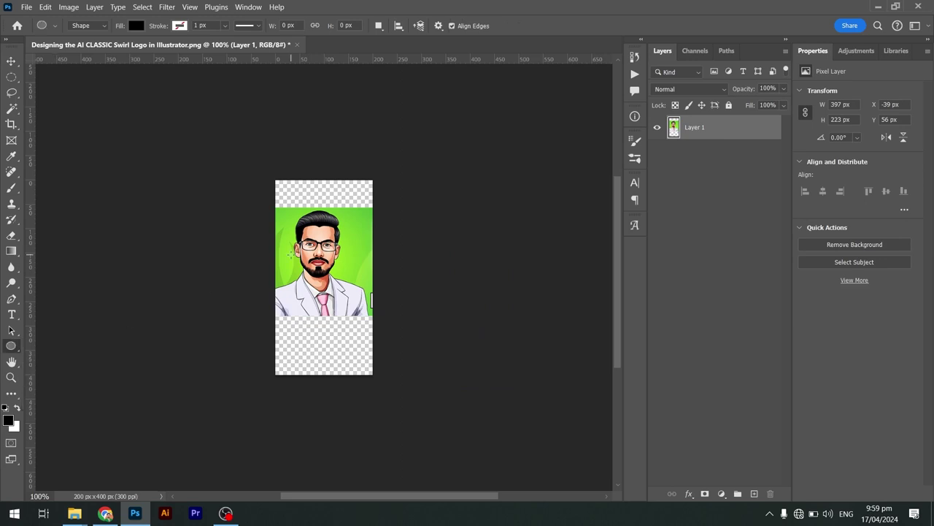
mouse_move(325, 216)
left_mouse_down()
mouse_move(364, 278)
mouse_move(356, 275)
left_mouse_up()
key("v")
mouse_move(343, 233)
left_mouse_down()
mouse_move(346, 244)
mouse_move(346, 231)
left_mouse_up()
left_click_drag(358, 279, 358, 300)
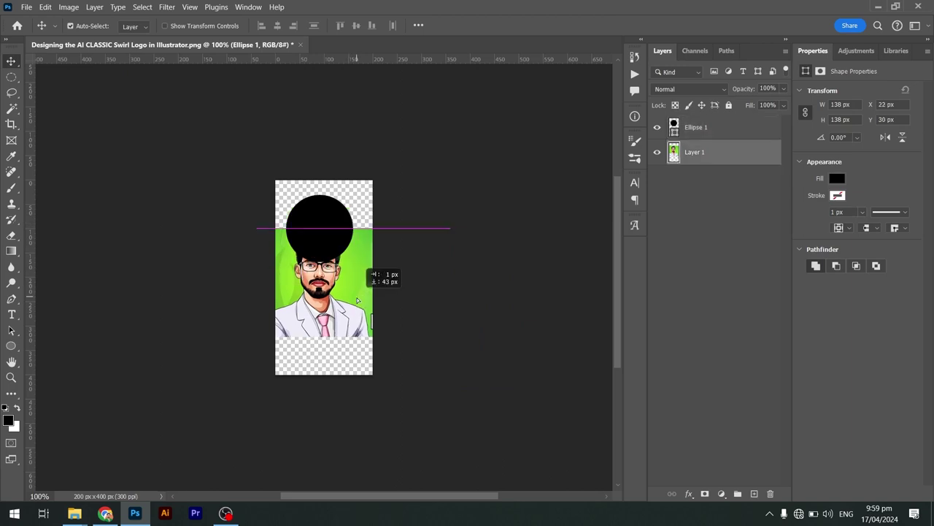
scroll(365, 285, "up", 3)
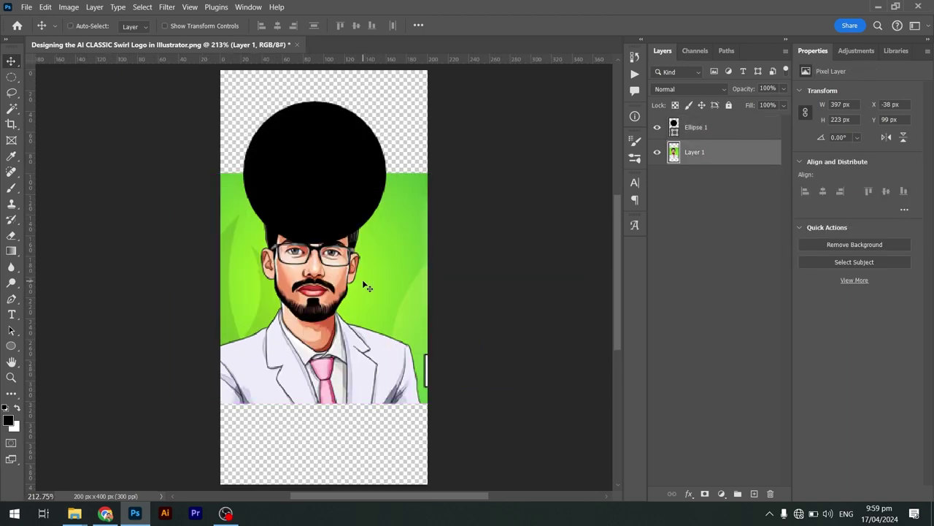
left_click_drag(367, 287, 367, 277)
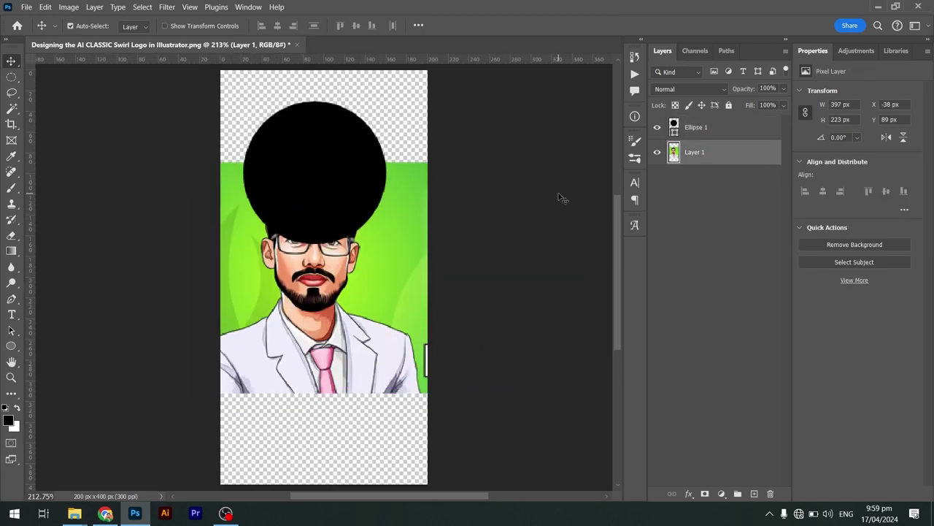
Step: Stack the portrait above Ellipse 1 with Ctrl+] and place the 138 px circle behind the head
key("ctrl+bracketright")
left_click_drag(353, 262, 360, 302)
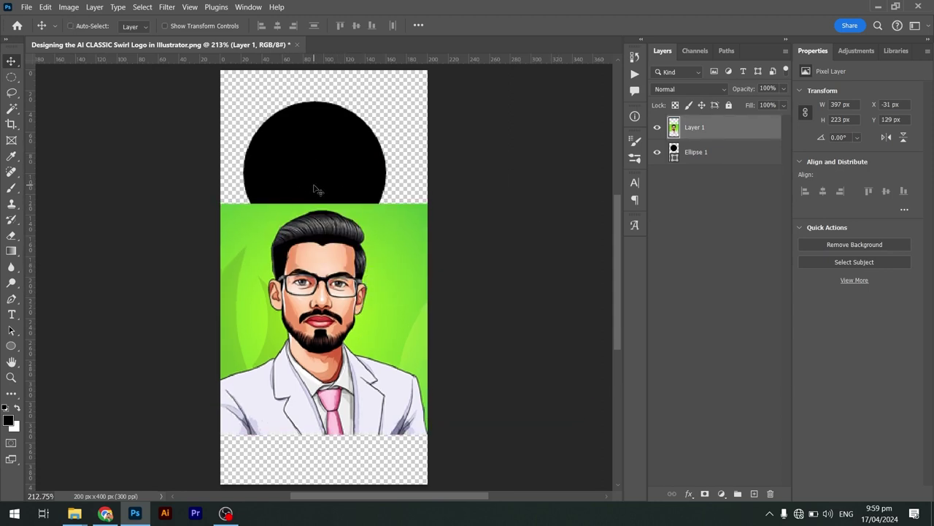
left_click_drag(378, 292, 373, 223)
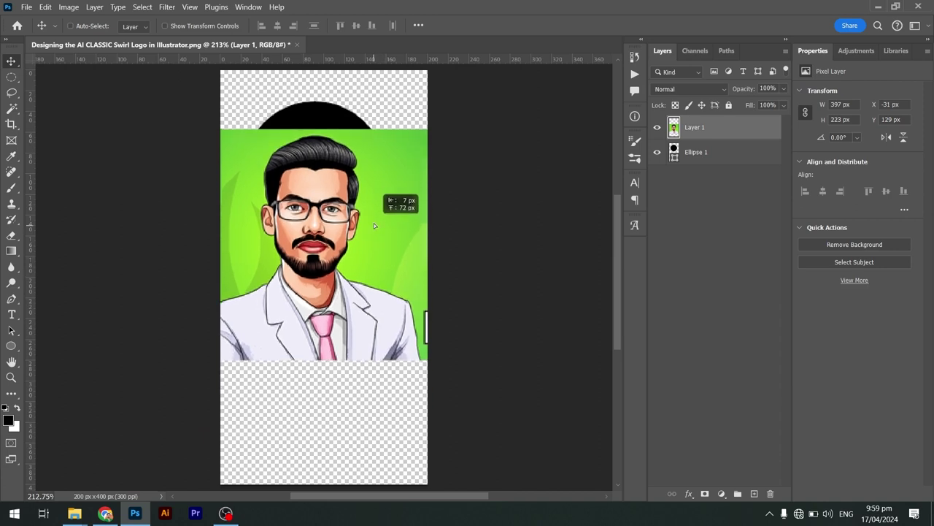
left_click(718, 156)
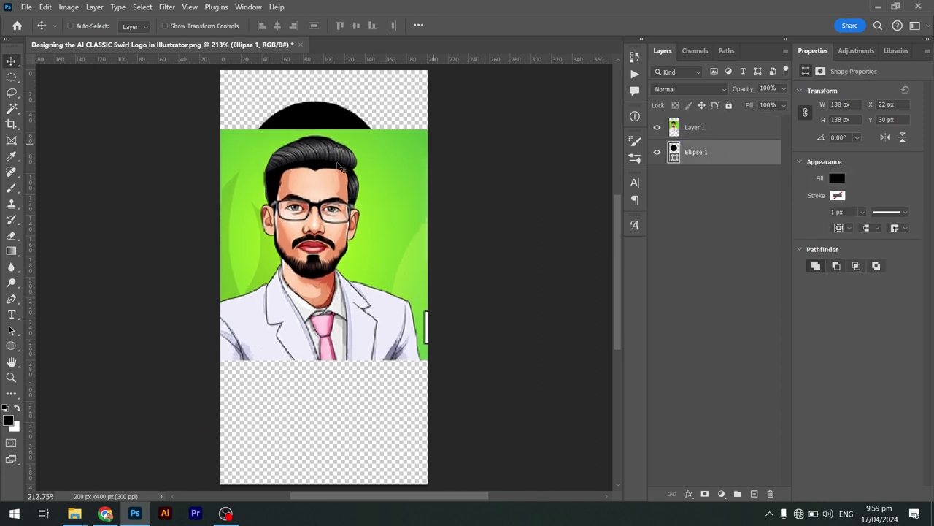
left_click_drag(302, 118, 316, 119)
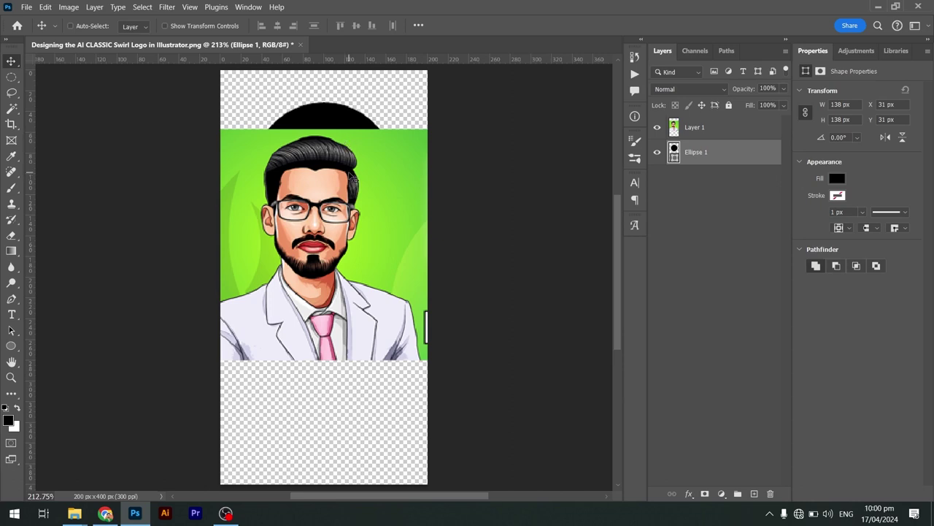
mouse_move(351, 176)
left_mouse_down()
mouse_move(348, 165)
mouse_move(357, 172)
left_mouse_up()
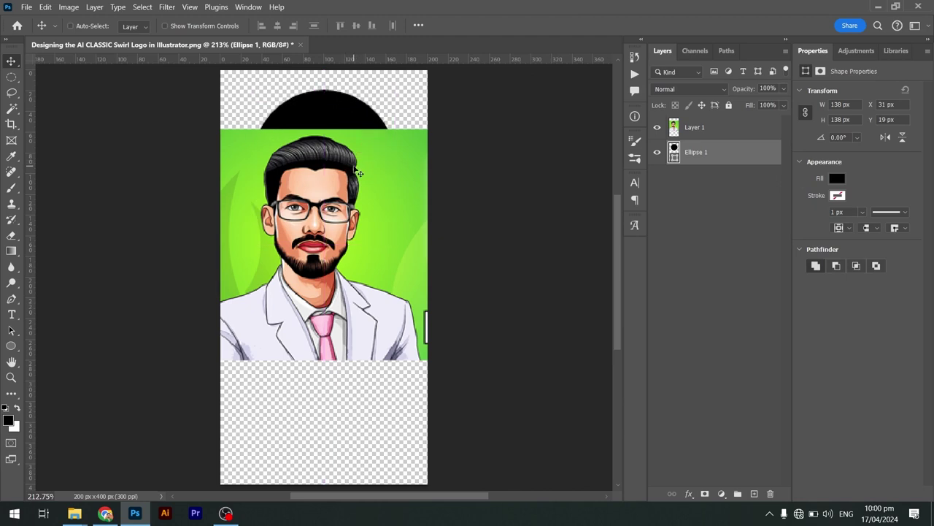
Step: Clip Layer 1 into the Ellipse 1 circle and move the portrait so the face shows
left_click(712, 130)
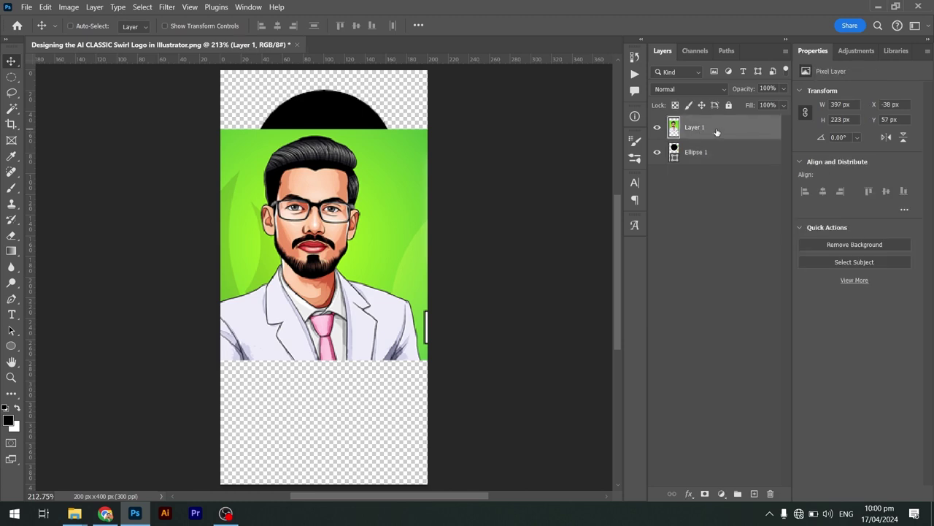
right_click(716, 130)
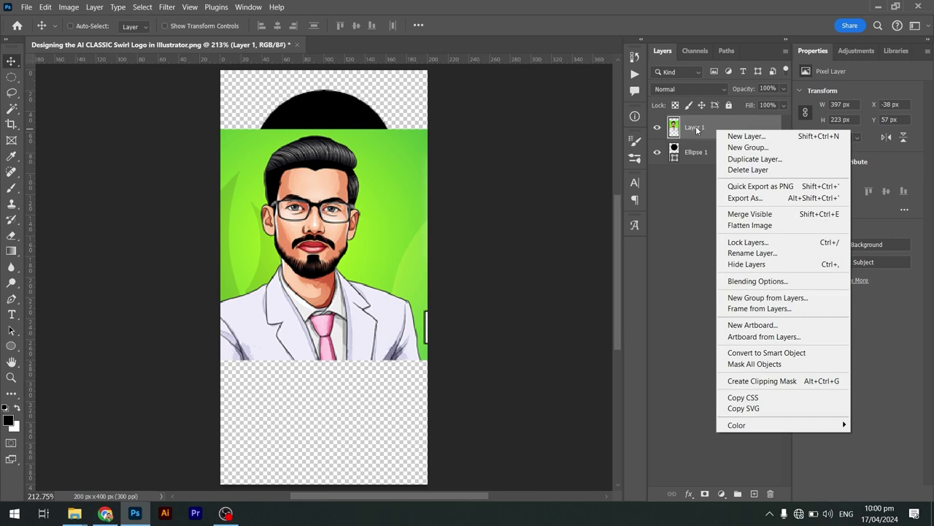
left_click(697, 130)
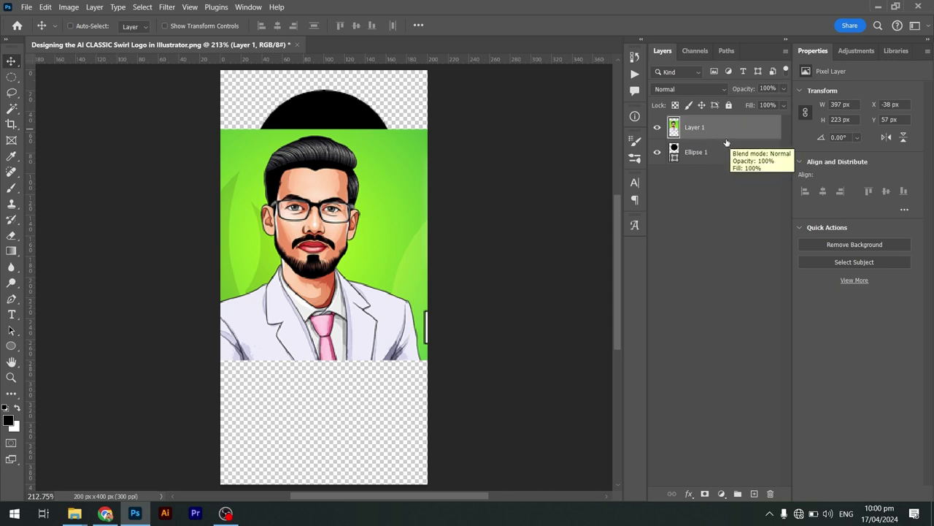
left_click_drag(724, 141, 718, 137)
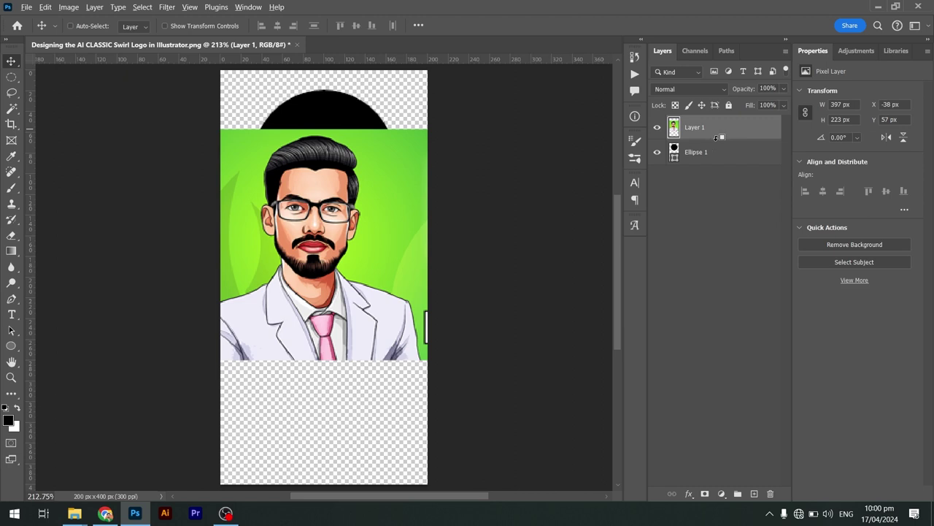
left_click(719, 137, "alt")
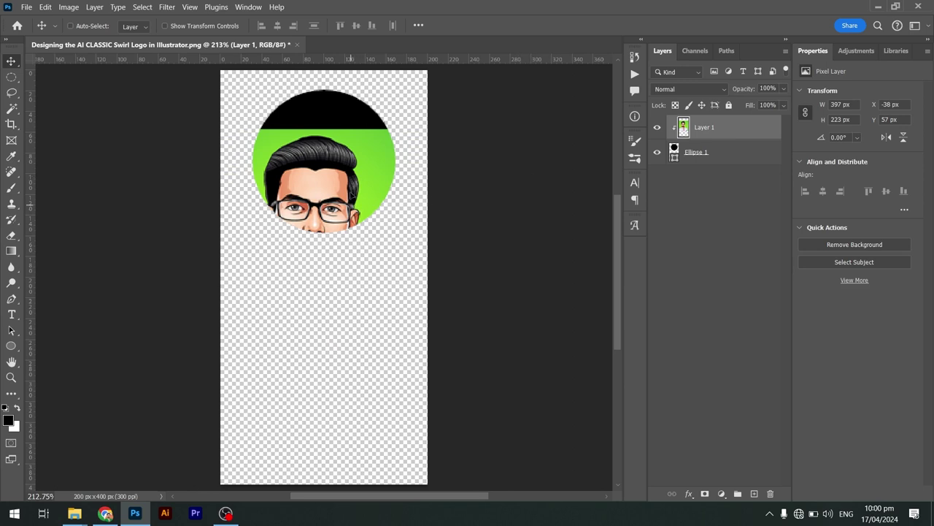
mouse_move(354, 211)
left_mouse_down()
mouse_move(372, 174)
mouse_move(363, 168)
left_mouse_up()
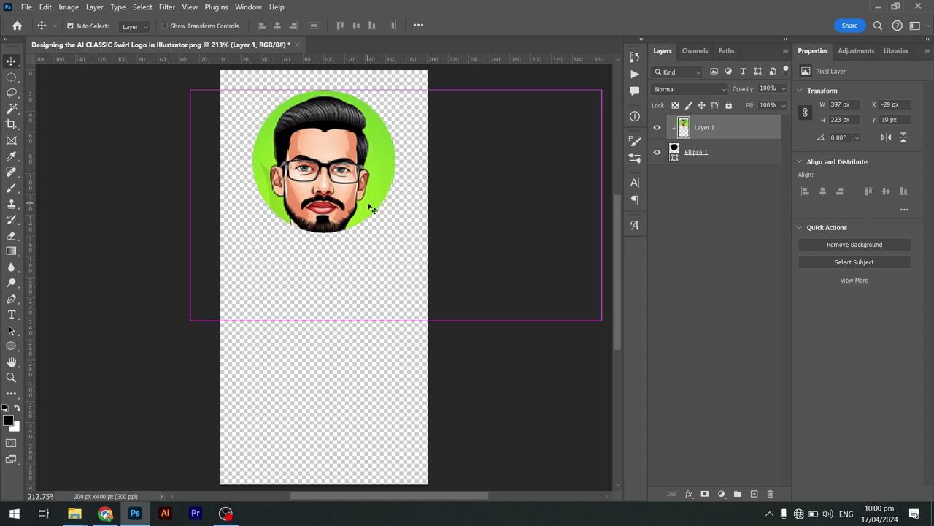
Step: Scale the portrait to about 73.5% and position it at X 7 px, Y 19 px
key("ctrl+t")
left_click_drag(601, 319, 546, 289)
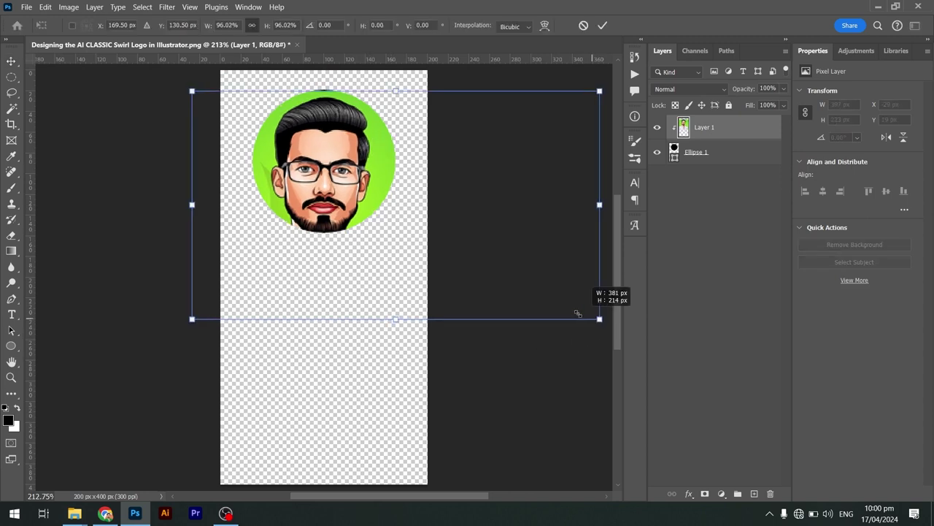
left_click_drag(452, 230, 435, 200)
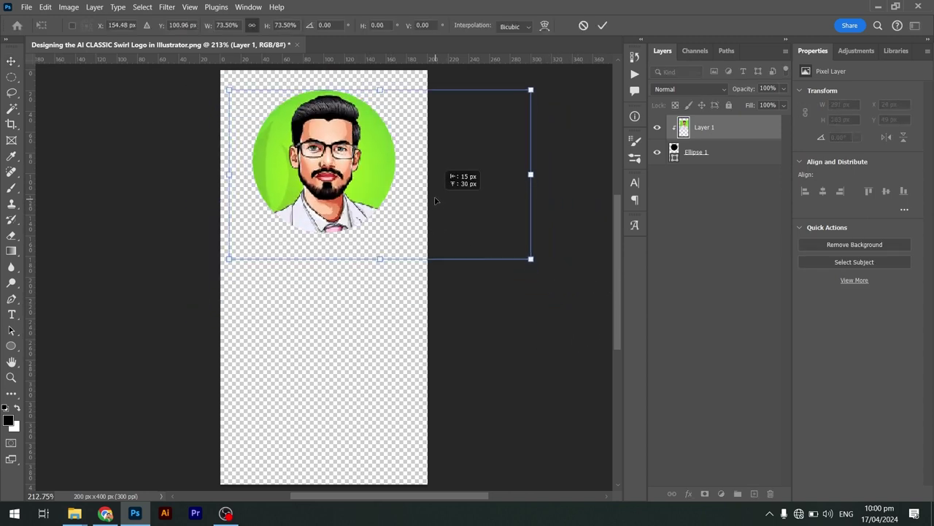
key("Return")
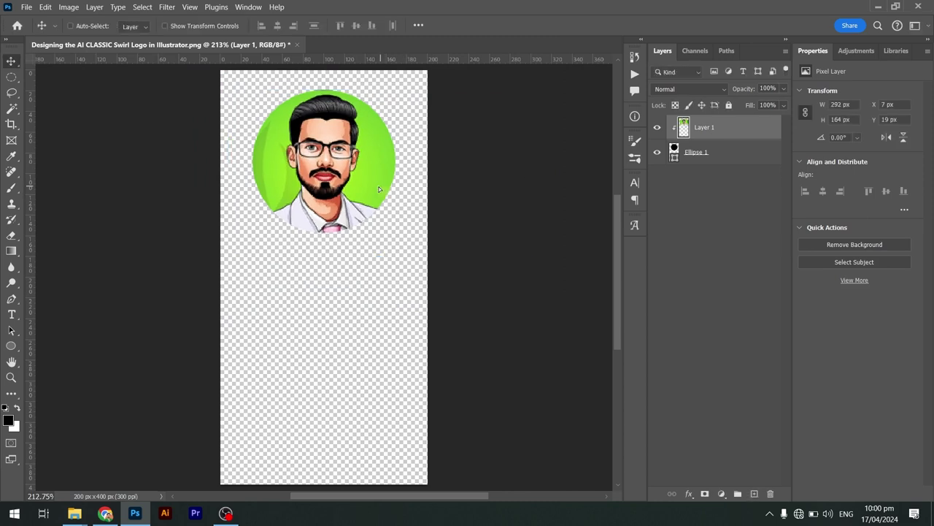
left_click_drag(383, 191, 377, 190)
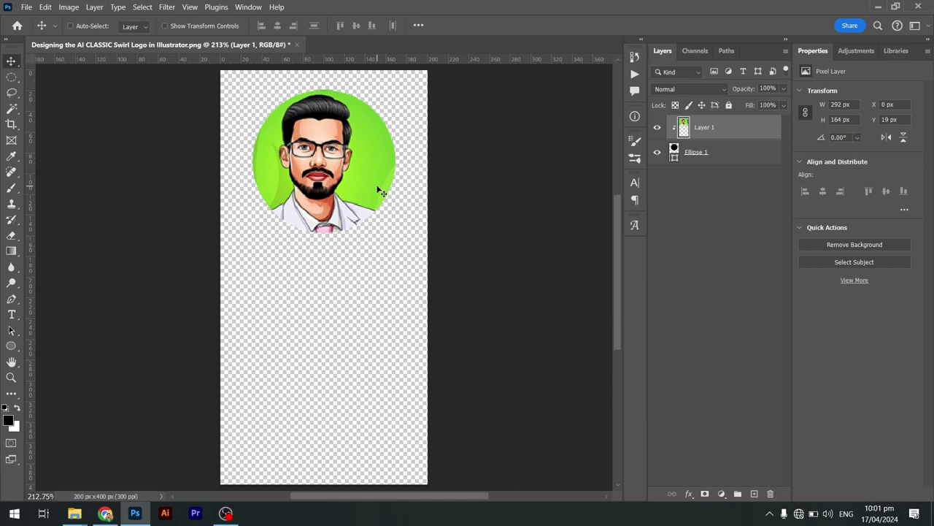
left_click_drag(377, 191, 375, 164)
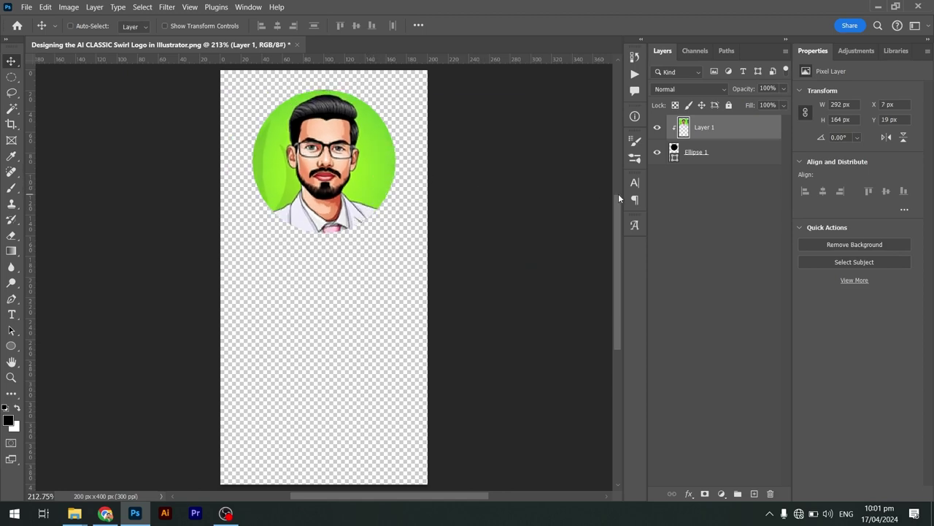